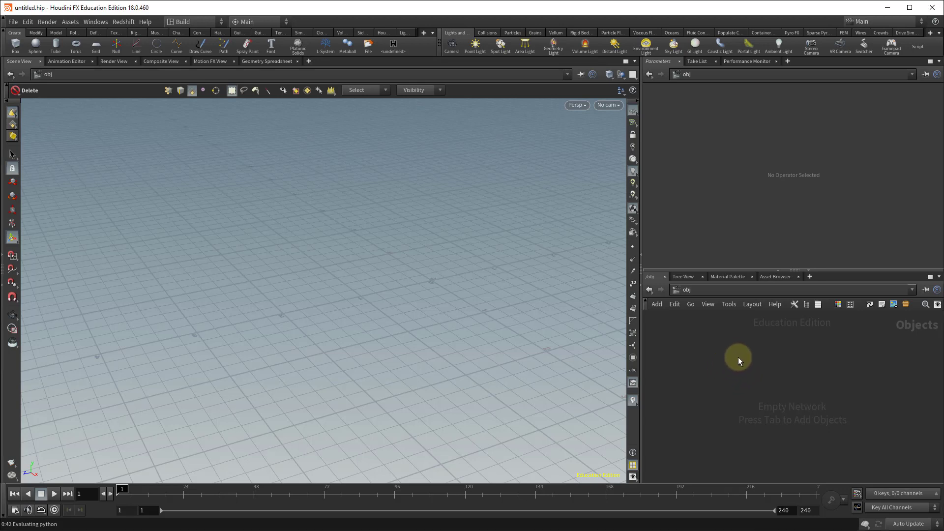
Create a Geometry object node in the object network.
{"action": "key", "text": "Tab"}
{"action": "type", "text": "geo"}
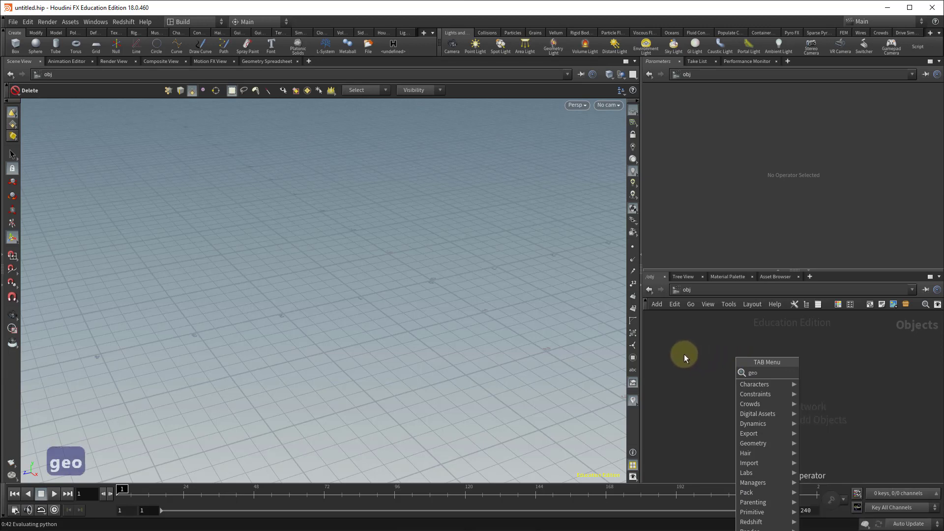
{"action": "key", "text": "Return"}
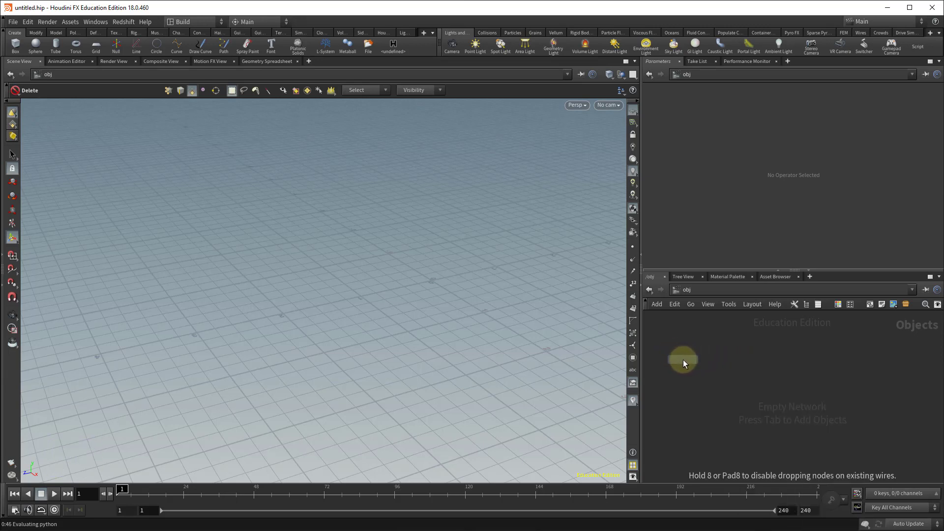
{"action": "left_click", "coordinate": [683, 361]}
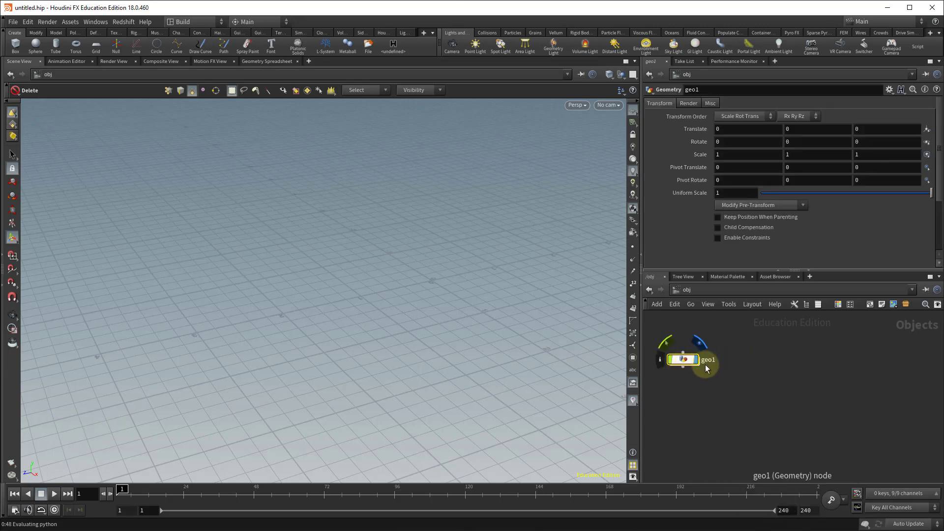
Rename the geometry node as table.
{"action": "double_click", "coordinate": [708, 361]}
{"action": "type", "text": "ta"}
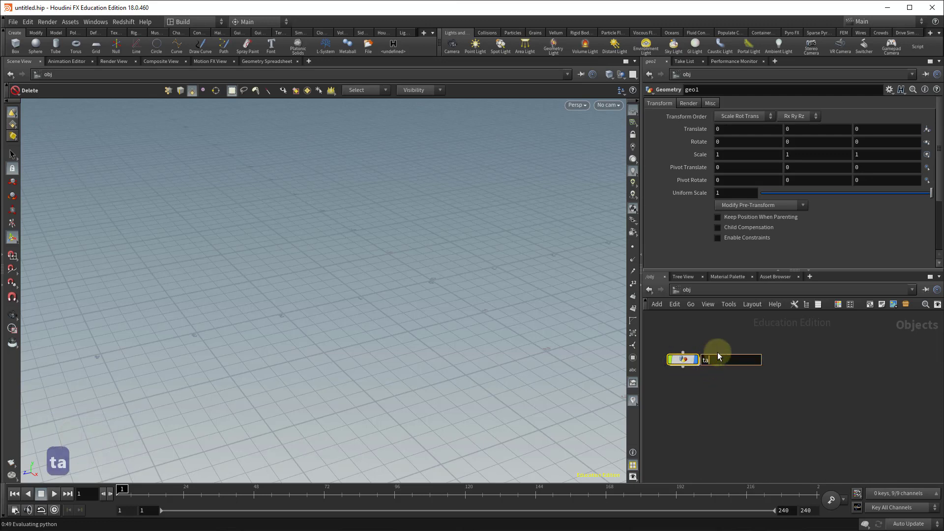
{"action": "type", "text": "ble"}
{"action": "key", "text": "Return"}
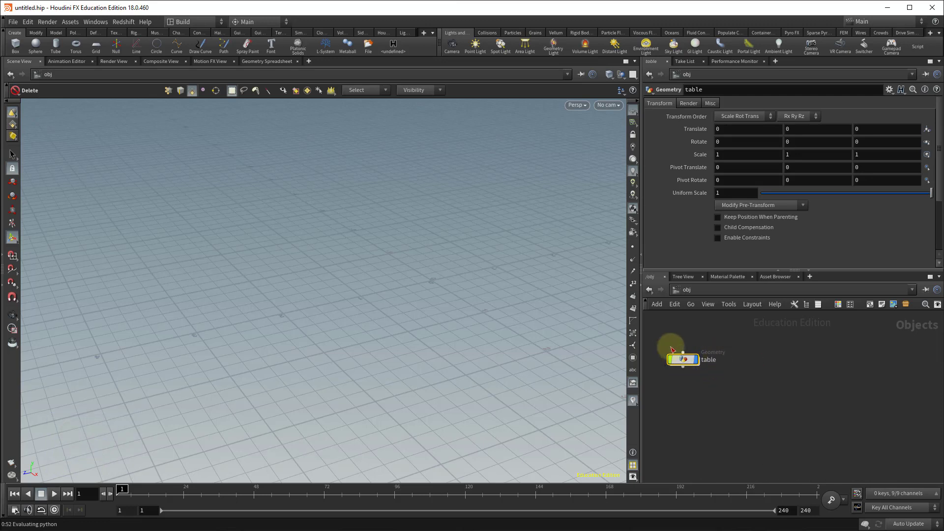
Dive inside the table node and resize the panes to enlarge the network area.
{"action": "double_click", "coordinate": [687, 359]}
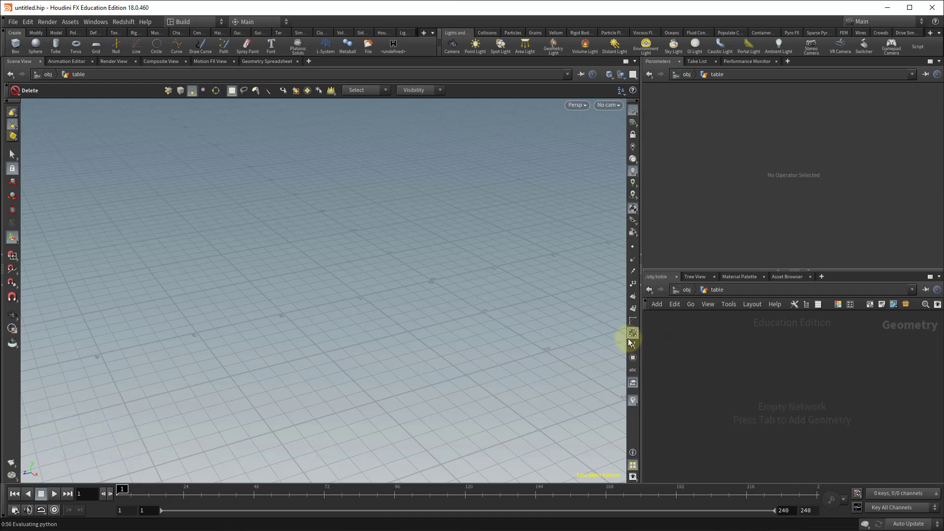
{"action": "left_click_drag", "start_coordinate": [639, 337], "coordinate": [500, 307]}
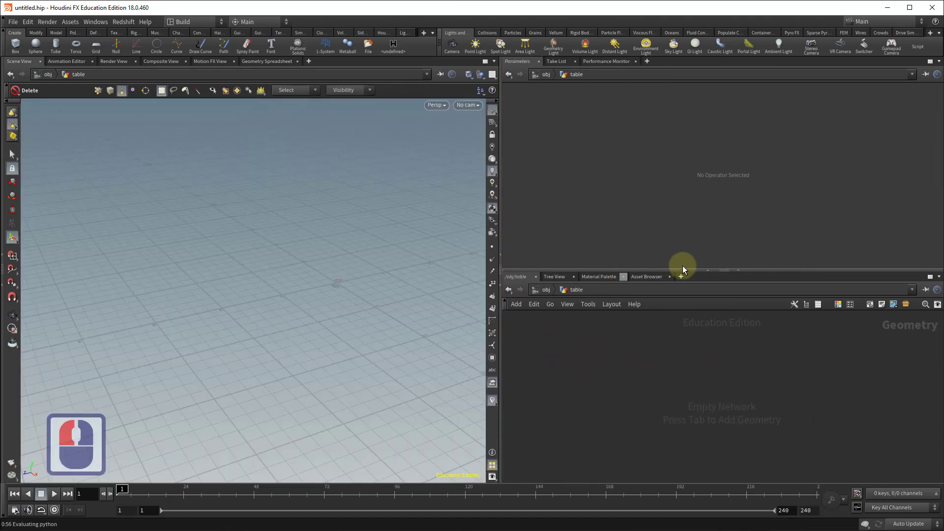
{"action": "left_click_drag", "start_coordinate": [685, 268], "coordinate": [677, 182]}
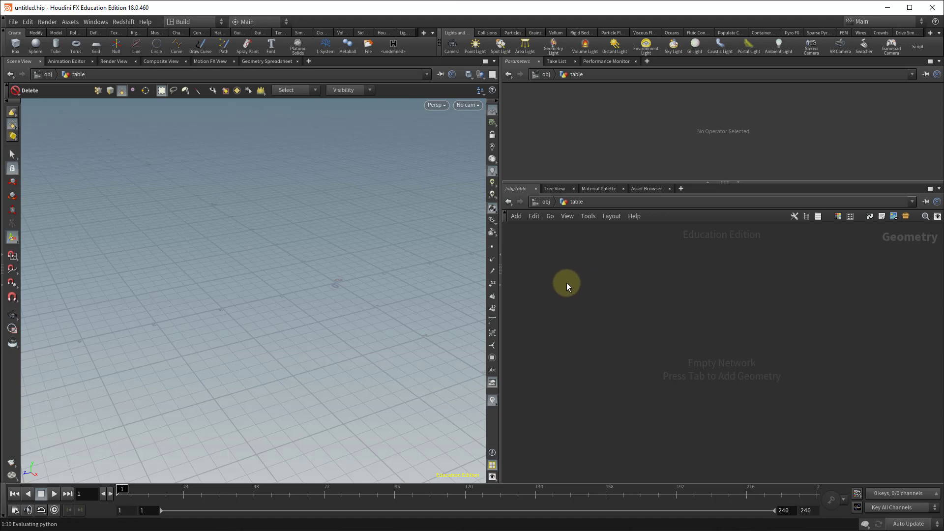
Add a Box node inside the table geometry.
{"action": "key", "text": "Tab"}
{"action": "type", "text": "b"}
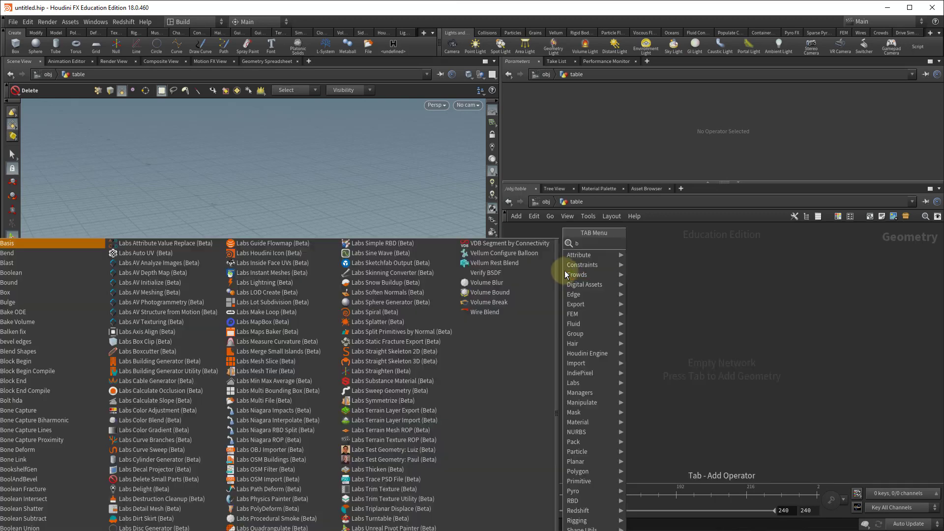
{"action": "type", "text": "ox"}
{"action": "key", "text": "Return"}
{"action": "key", "text": "Return"}
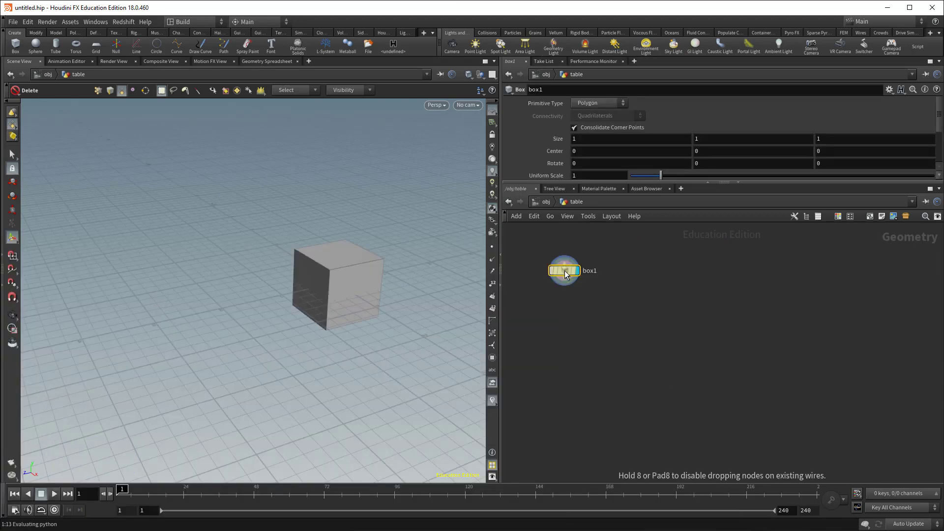
{"action": "left_click", "coordinate": [566, 275]}
Add a Tube node beside the box.
{"action": "left_click", "coordinate": [698, 276]}
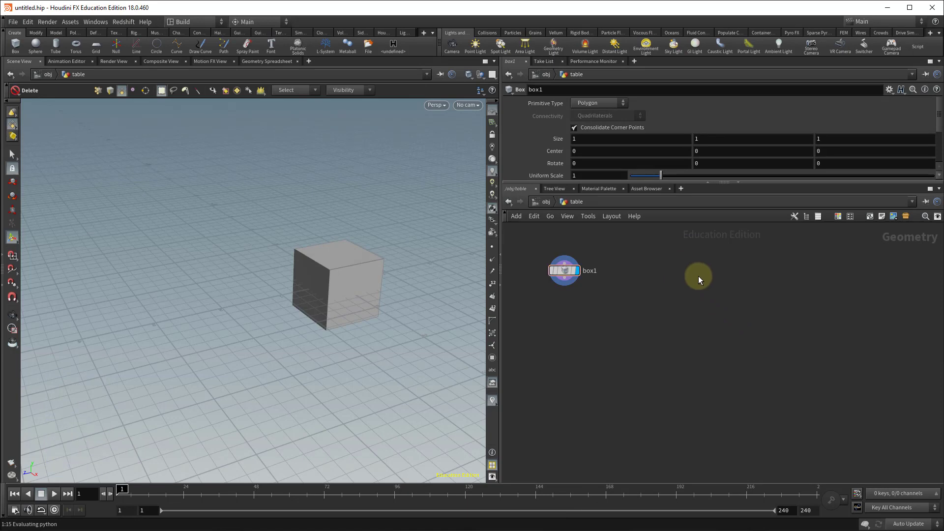
{"action": "key", "text": "Tab"}
{"action": "type", "text": "transform"}
{"action": "key", "text": "Return"}
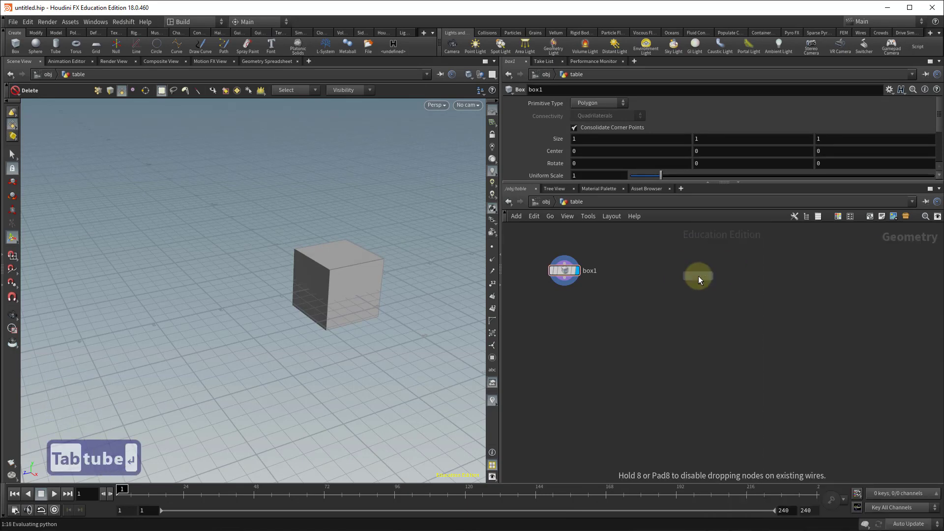
{"action": "left_click", "coordinate": [700, 276]}
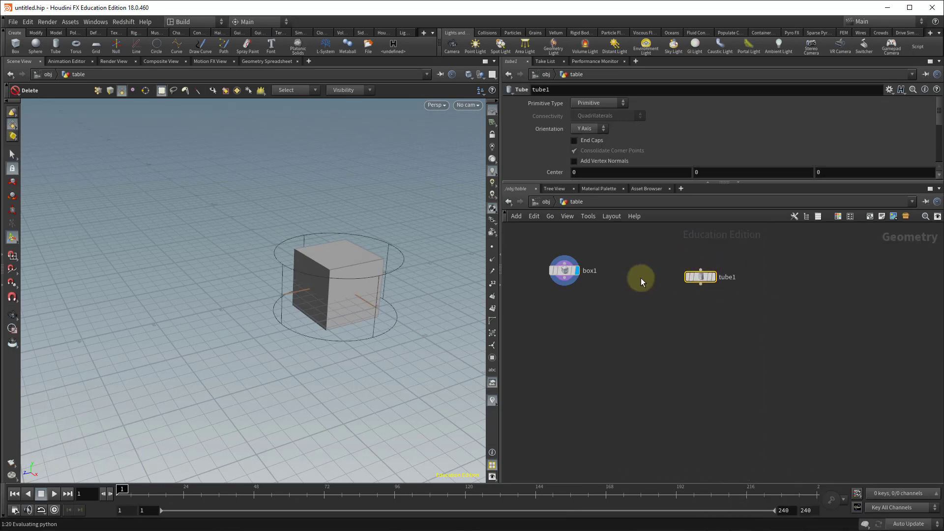
Set the box's size to 3, 0.15 and 2.
{"action": "left_click", "coordinate": [565, 274]}
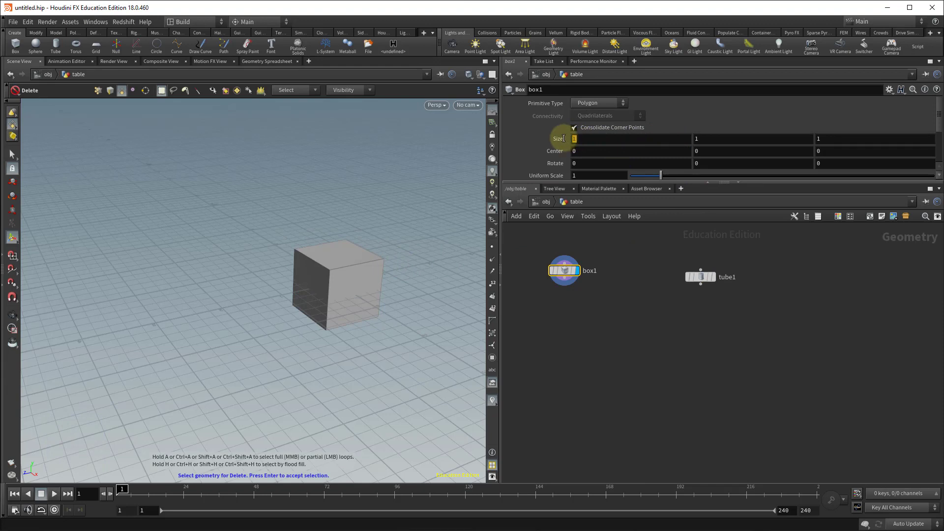
{"action": "left_click", "coordinate": [602, 139]}
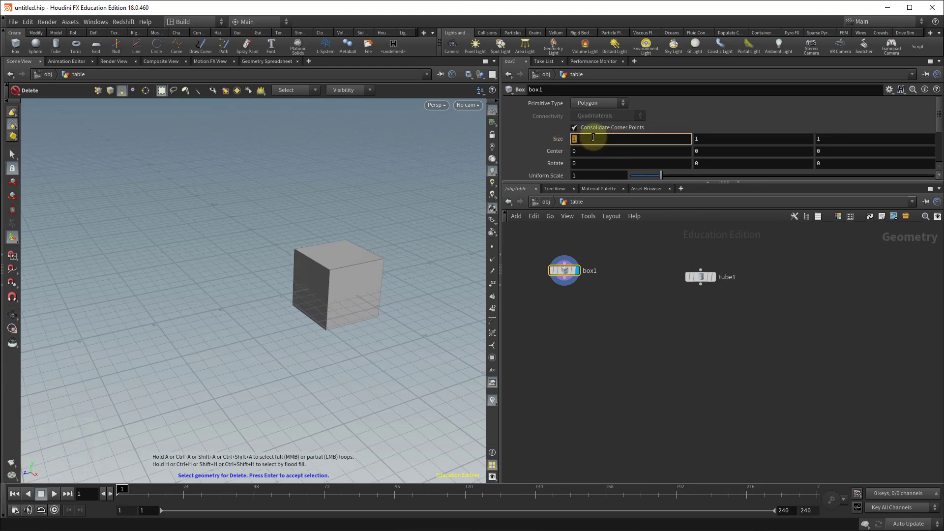
{"action": "type", "text": "3"}
{"action": "key", "text": "Return"}
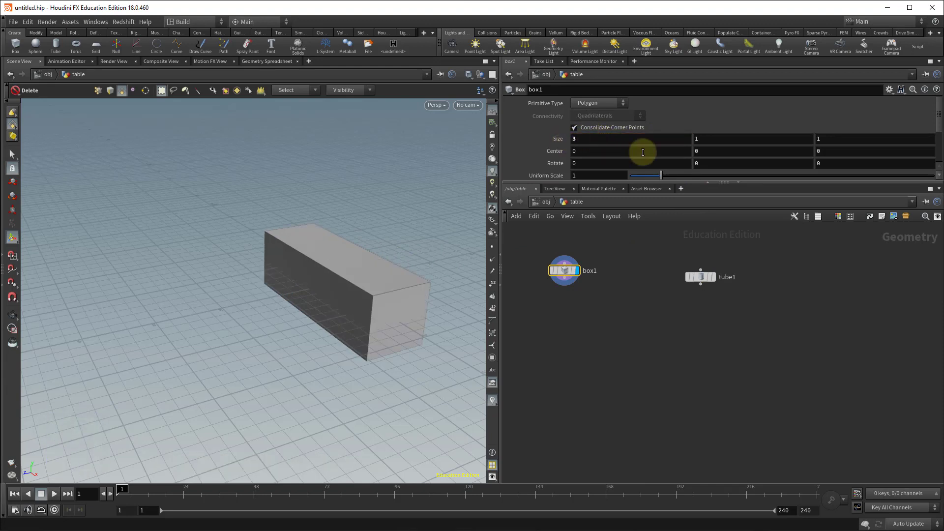
{"action": "left_click", "coordinate": [703, 137]}
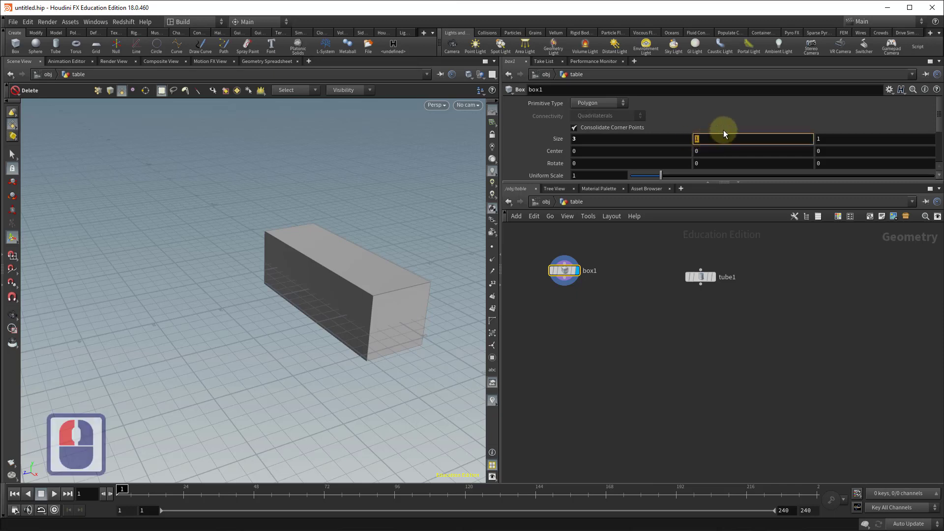
{"action": "type", "text": "0.15"}
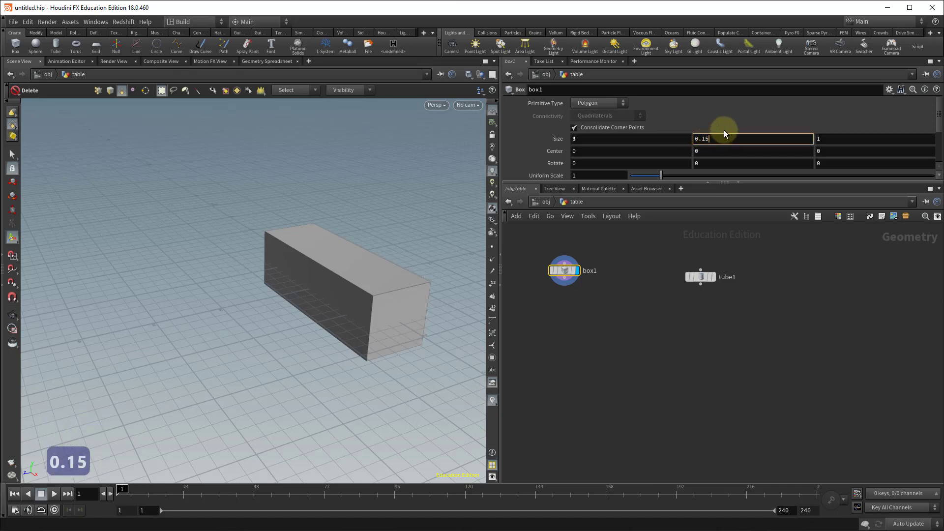
{"action": "key", "text": "Return"}
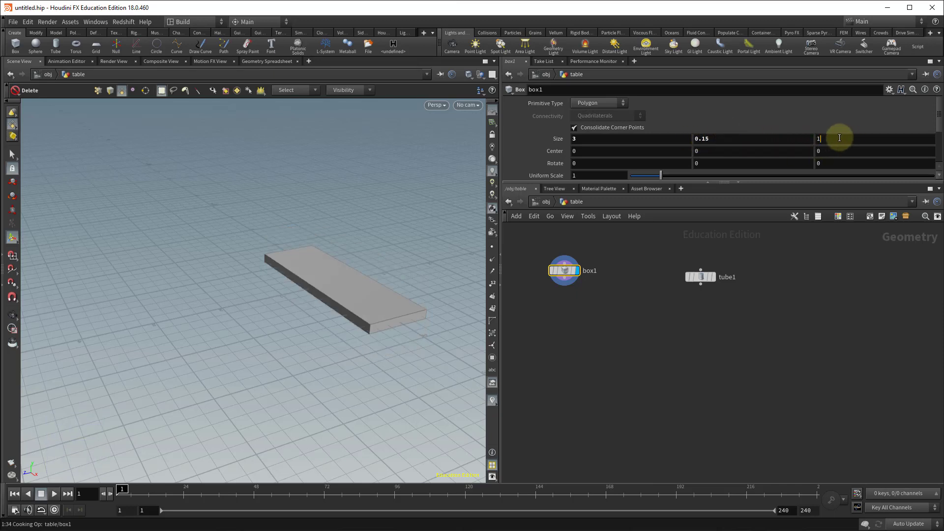
{"action": "left_click", "coordinate": [815, 134]}
{"action": "type", "text": "2"}
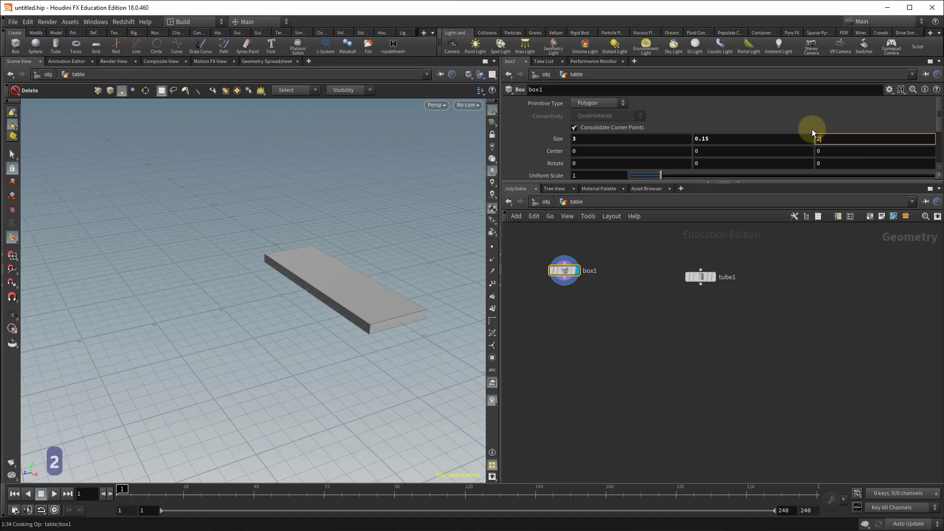
{"action": "key", "text": "Return"}
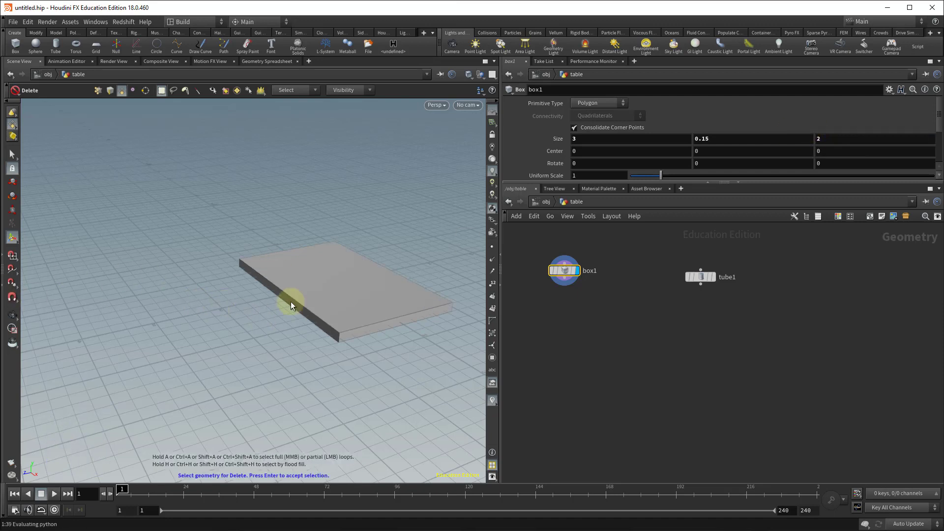
Select the tube node and make it the displayed node.
{"action": "left_click_drag", "start_coordinate": [190, 280], "coordinate": [293, 294], "text": "alt"}
{"action": "middle_click_drag", "start_coordinate": [292, 294], "coordinate": [196, 303], "text": "alt"}
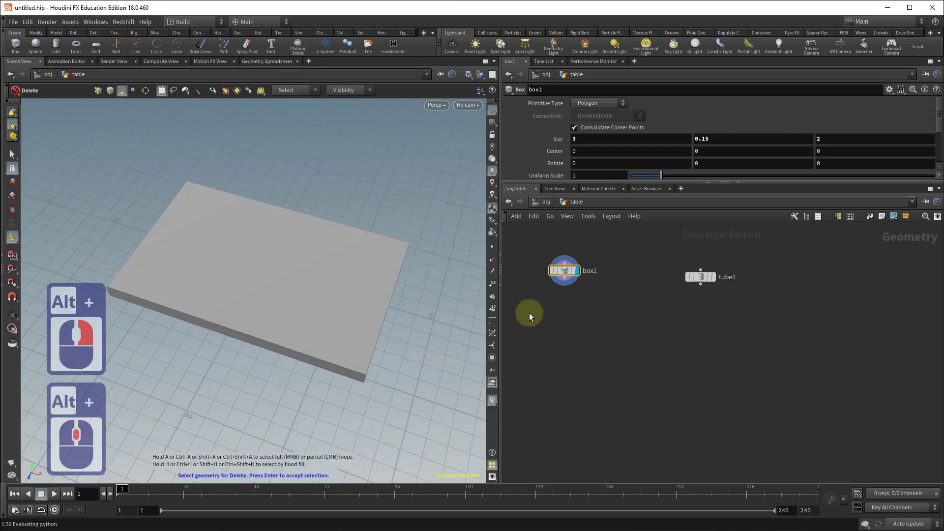
{"action": "left_click", "coordinate": [701, 275]}
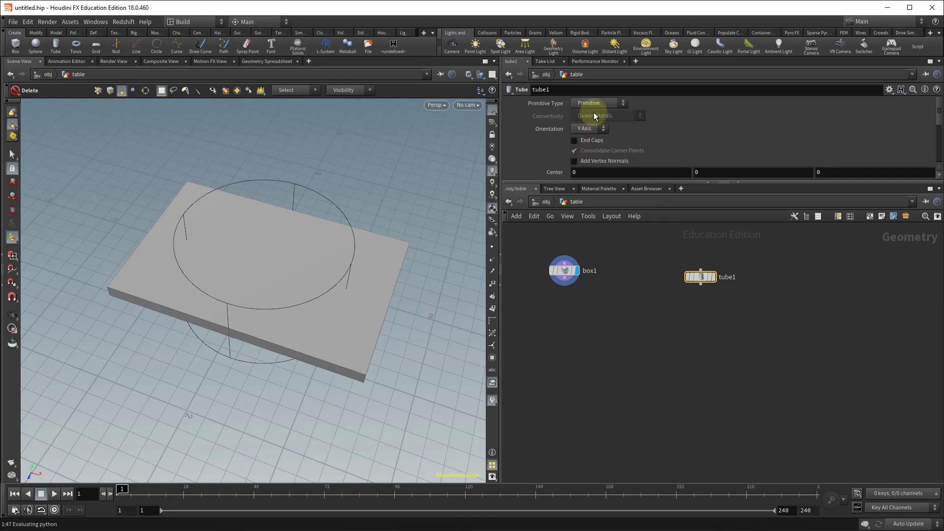
{"action": "left_click", "coordinate": [714, 276]}
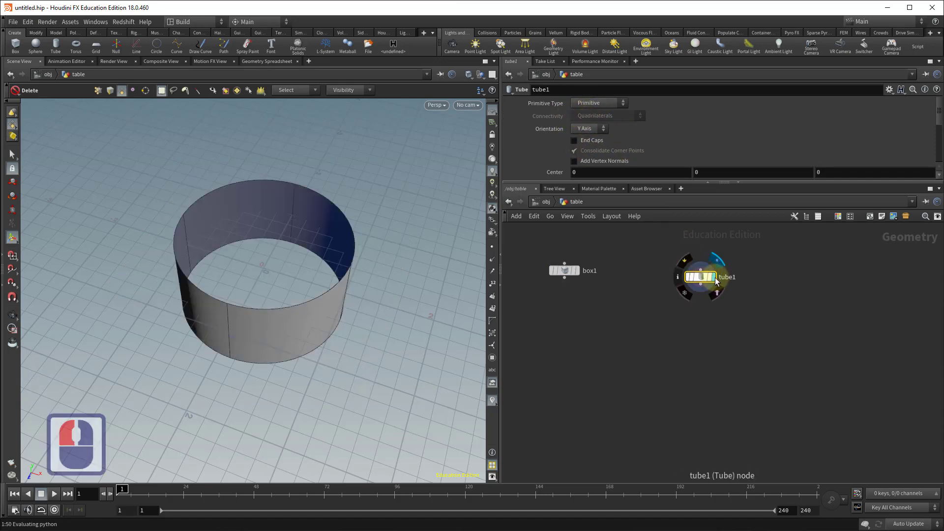
Set the tube's primitive type to Polygon and enable End Caps.
{"action": "left_click", "coordinate": [597, 103]}
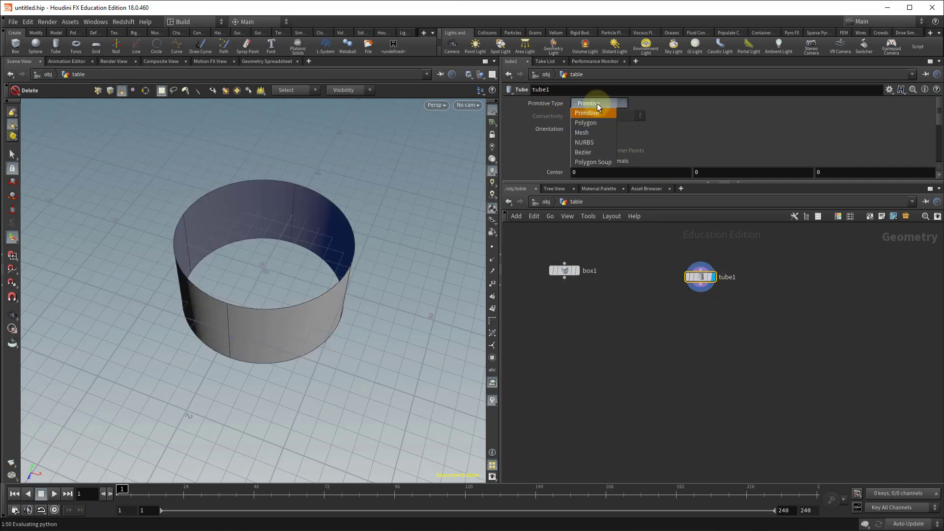
{"action": "left_click", "coordinate": [594, 123]}
{"action": "left_click_drag", "start_coordinate": [649, 183], "coordinate": [635, 320]}
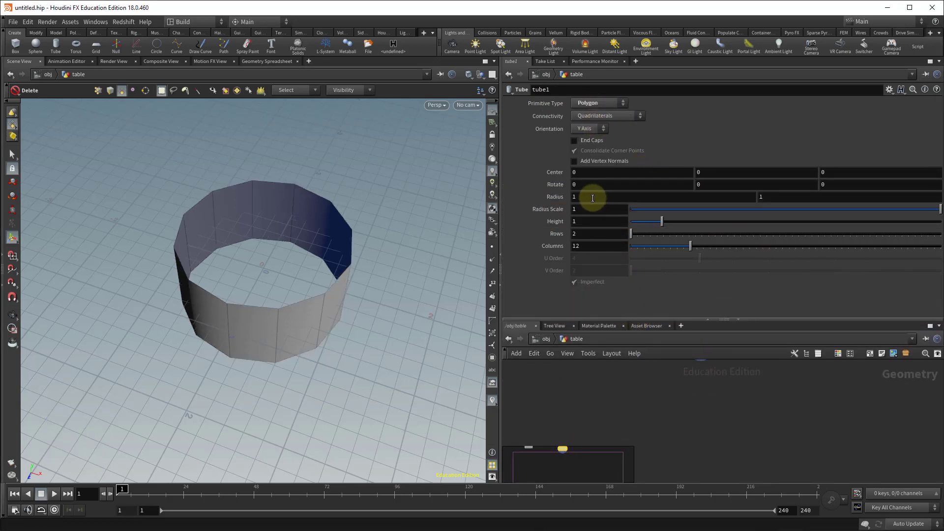
{"action": "left_click", "coordinate": [574, 140]}
Set the tube's height to 0.15.
{"action": "left_click_drag", "start_coordinate": [333, 246], "coordinate": [331, 204], "text": "alt"}
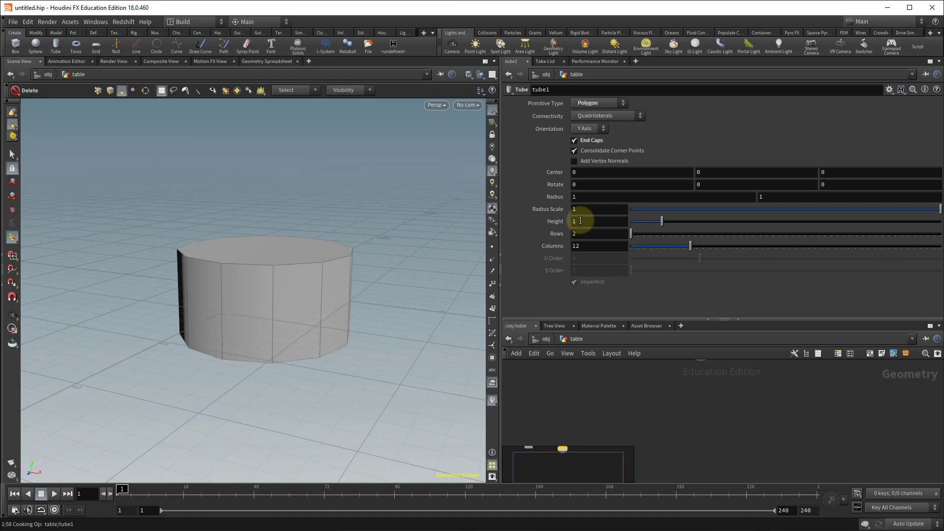
{"action": "left_click", "coordinate": [572, 220]}
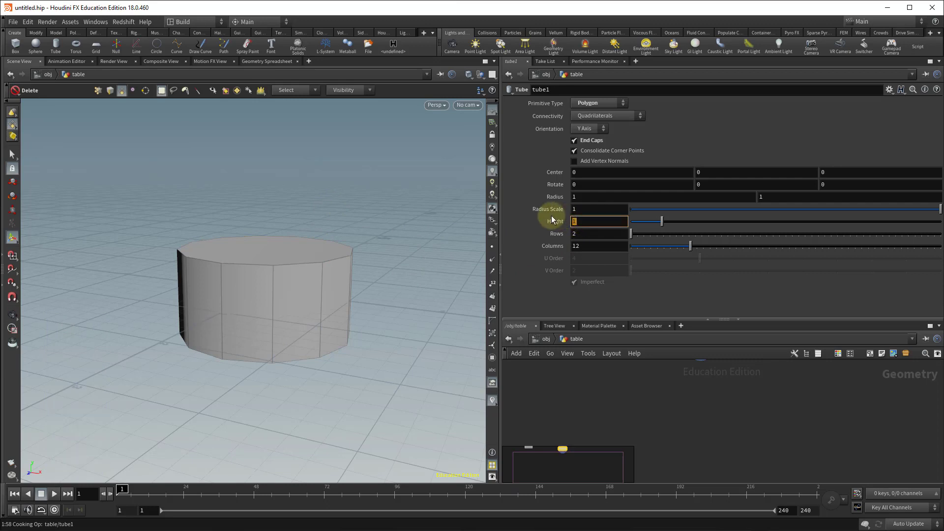
{"action": "type", "text": "0.15"}
{"action": "key", "text": "Return"}
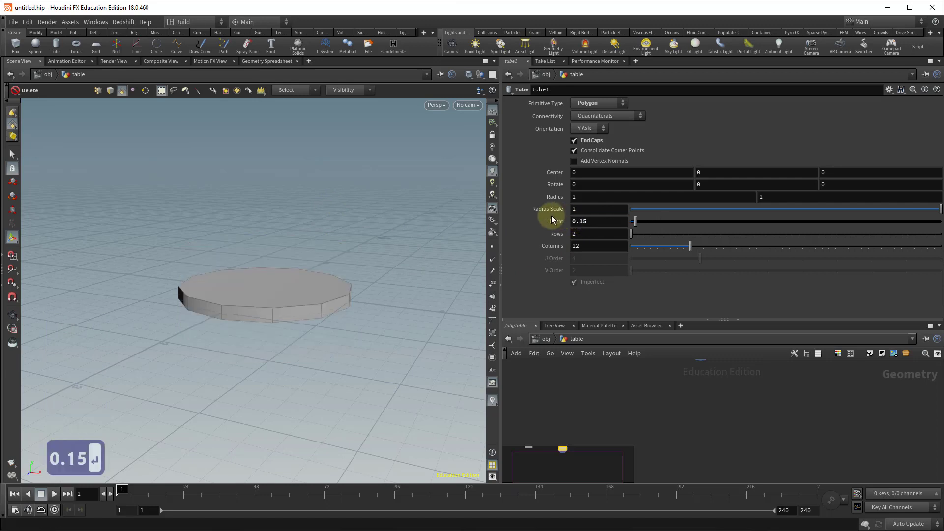
Set the tube's radius to 1.5.
{"action": "left_click_drag", "start_coordinate": [362, 204], "coordinate": [365, 240], "text": "alt"}
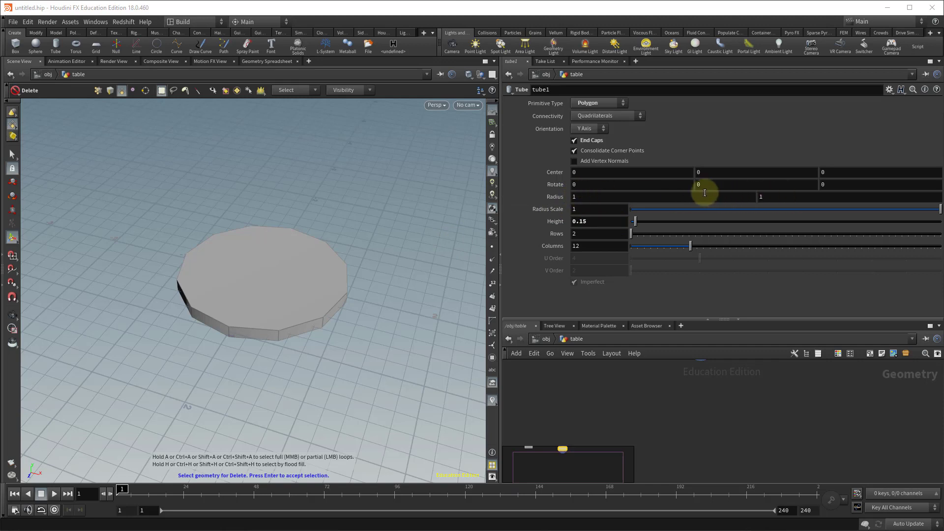
{"action": "left_click", "coordinate": [552, 197]}
{"action": "middle_click_drag", "start_coordinate": [553, 196], "coordinate": [584, 203]}
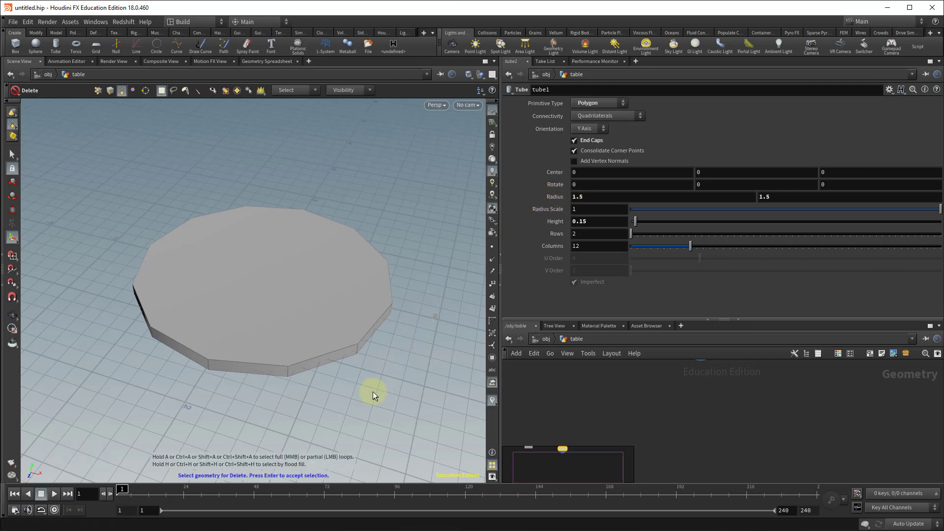
Switch the display flag back to the box node.
{"action": "left_click_drag", "start_coordinate": [373, 391], "coordinate": [350, 378], "text": "alt"}
{"action": "right_click_drag", "start_coordinate": [736, 444], "coordinate": [660, 430], "text": "alt"}
{"action": "scroll", "coordinate": [653, 419], "scroll_direction": "up", "scroll_amount": 2}
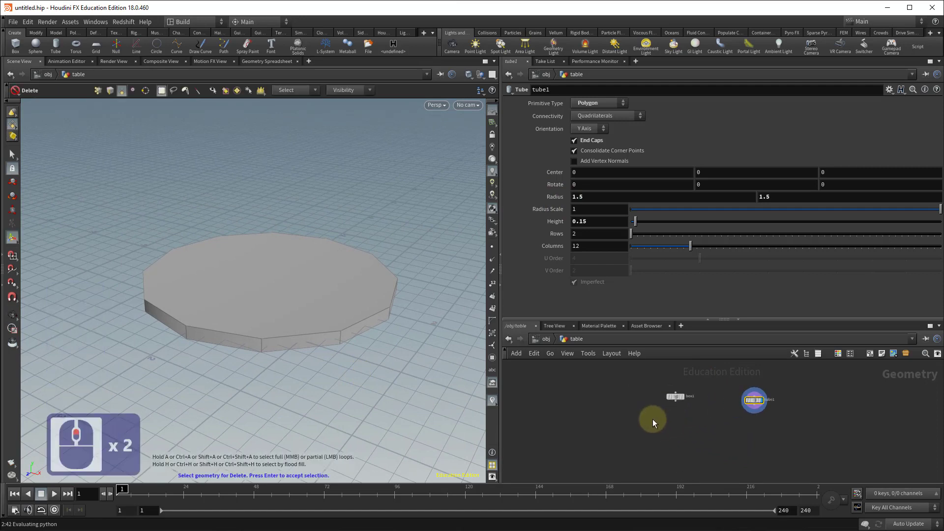
{"action": "left_click", "coordinate": [686, 398]}
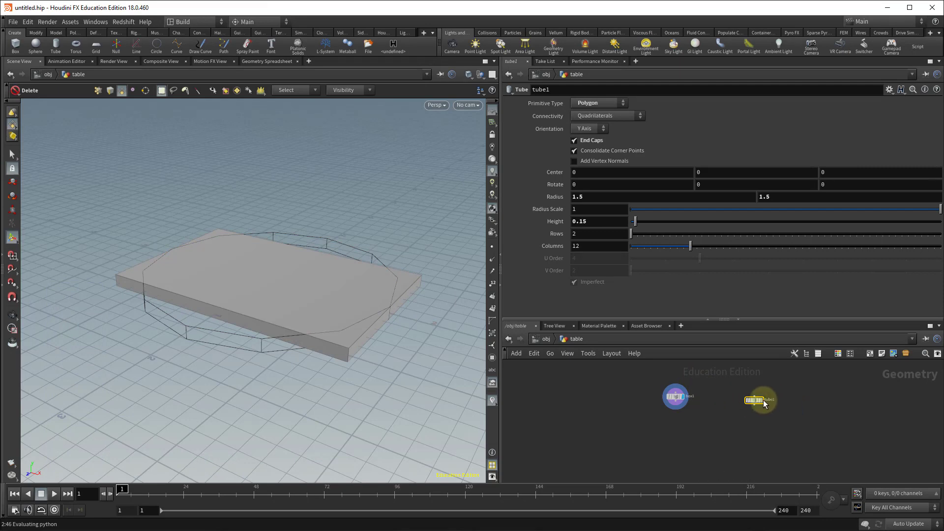
{"action": "key", "text": "Escape"}
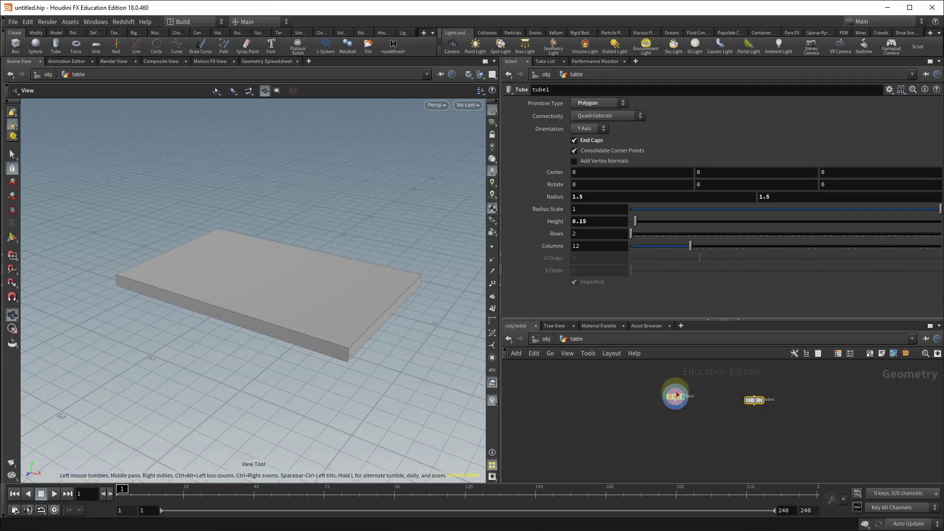
{"action": "mouse_move", "coordinate": [744, 421]}
{"action": "right_mouse_down", "text": "alt"}
{"action": "mouse_move", "coordinate": [796, 426]}
{"action": "mouse_move", "coordinate": [753, 424]}
{"action": "right_mouse_up", "text": "alt"}
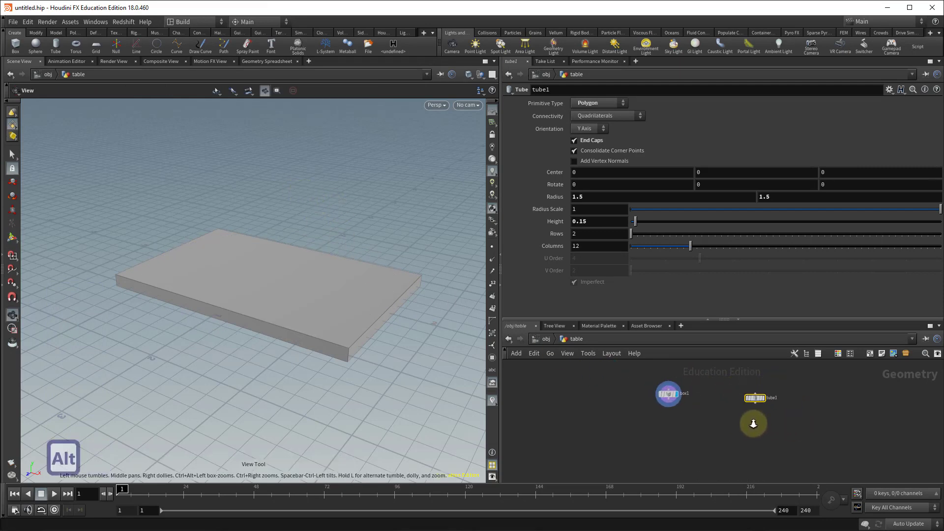
Add a Switch node to the table network below the box and tube nodes.
{"action": "left_click_drag", "start_coordinate": [756, 397], "coordinate": [721, 393]}
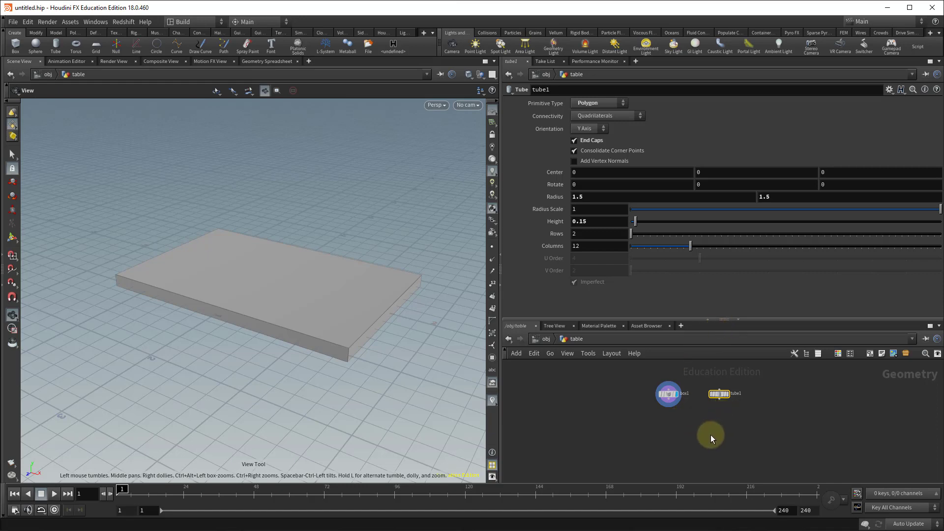
{"action": "scroll", "coordinate": [708, 430], "scroll_direction": "up", "scroll_amount": 3}
{"action": "left_click_drag", "start_coordinate": [705, 426], "coordinate": [670, 451], "text": "alt"}
{"action": "key", "text": "Tab"}
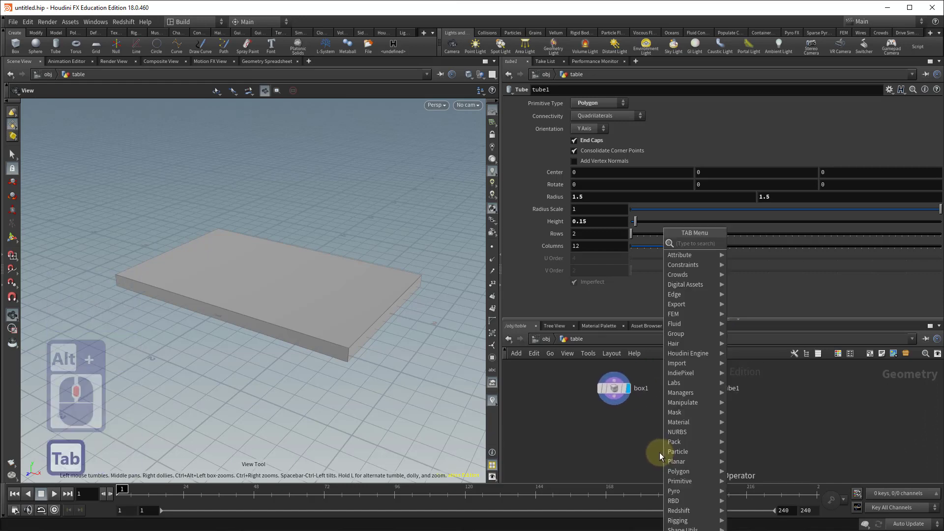
{"action": "type", "text": "switch"}
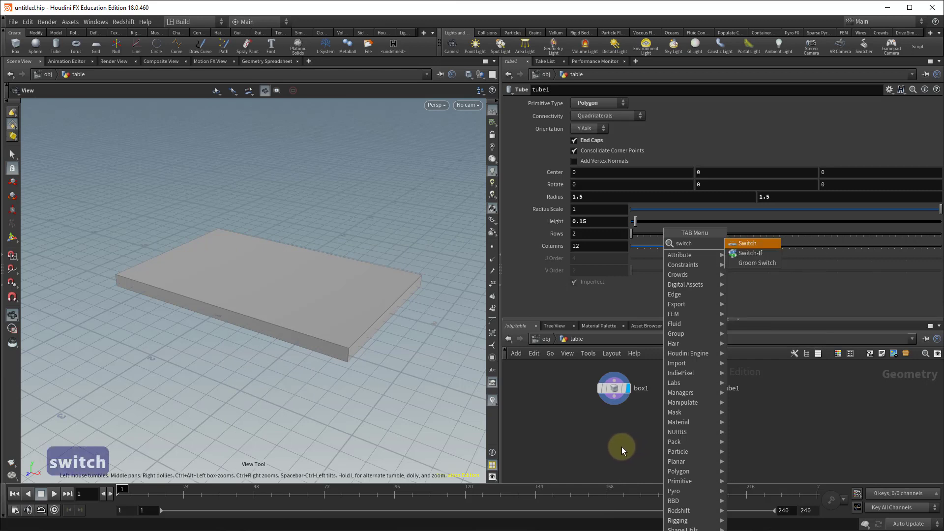
{"action": "key", "text": "Return"}
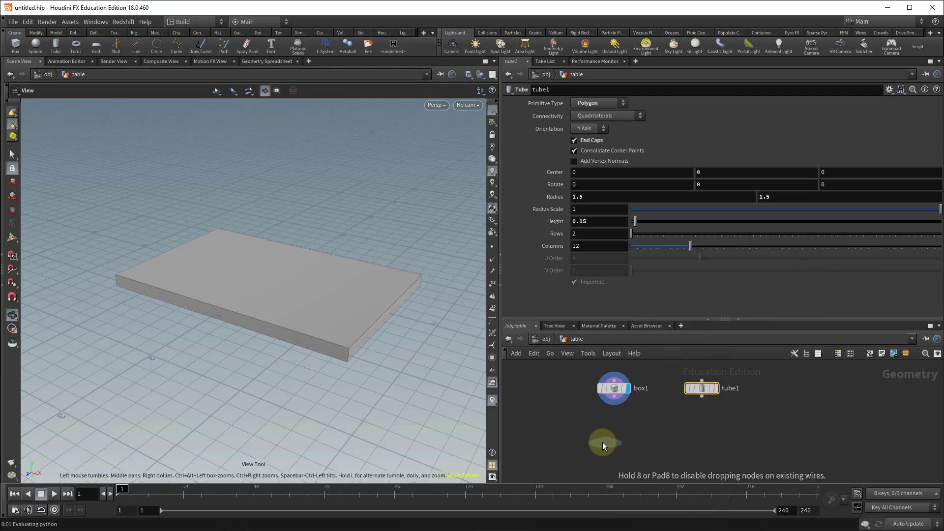
{"action": "left_click", "coordinate": [662, 429]}
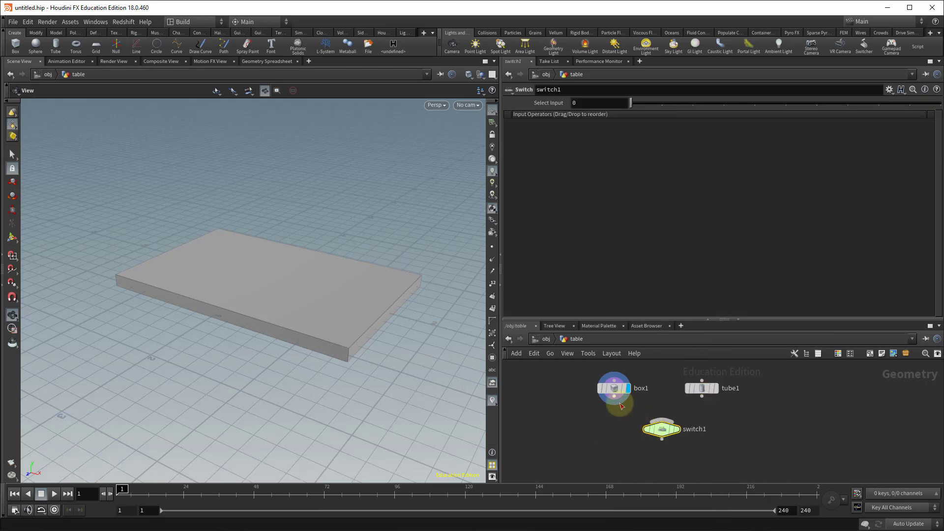
Connect the box and the tube outputs into the switch node.
{"action": "left_click_drag", "start_coordinate": [626, 403], "coordinate": [661, 420]}
{"action": "left_click_drag", "start_coordinate": [702, 399], "coordinate": [664, 421]}
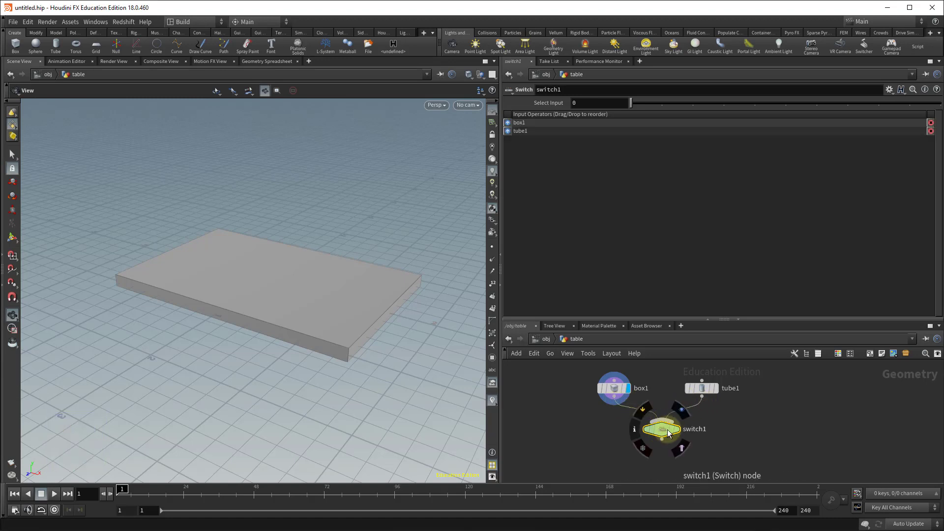
{"action": "left_click", "coordinate": [675, 430]}
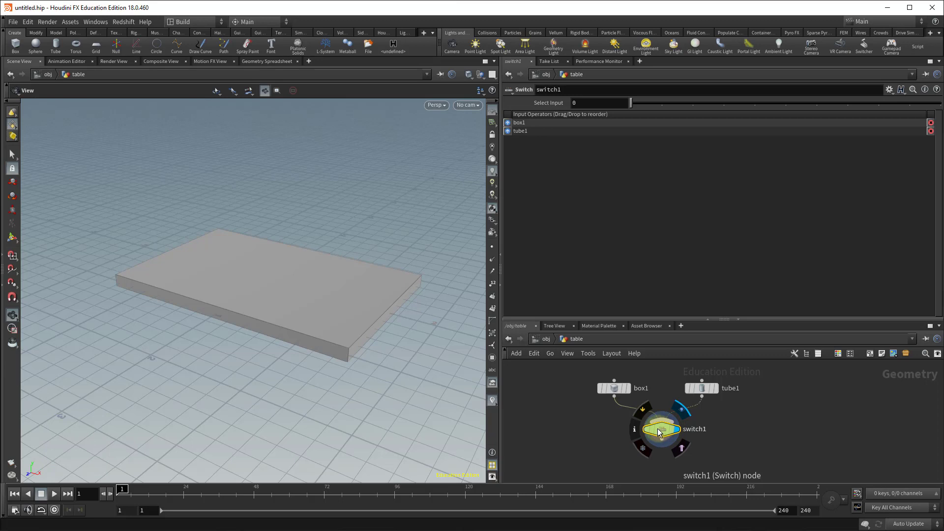
{"action": "left_click", "coordinate": [641, 200]}
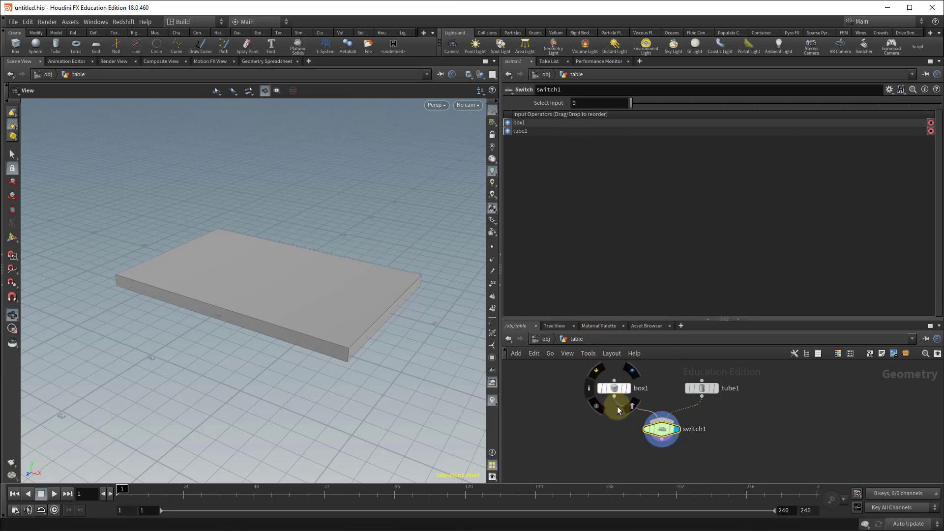
{"action": "left_click", "coordinate": [576, 105]}
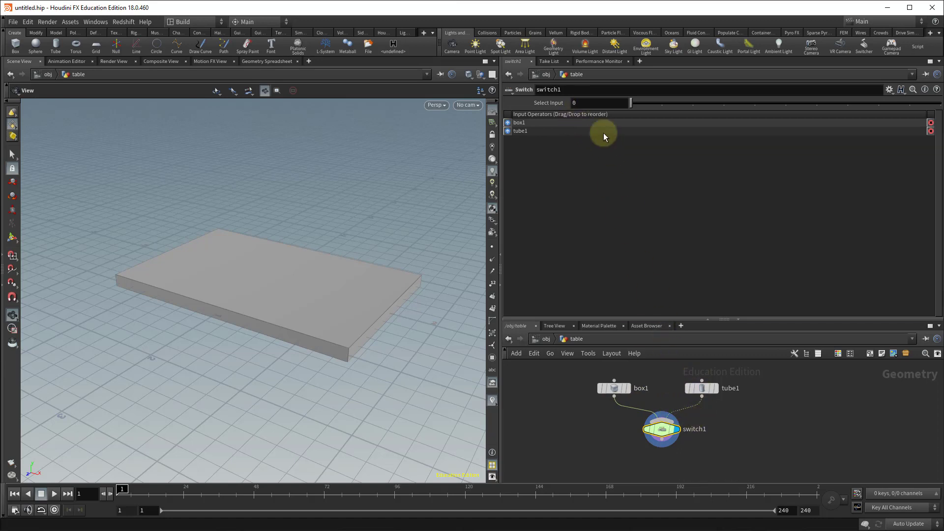
{"action": "mouse_move", "coordinate": [633, 106]}
{"action": "left_mouse_down"}
{"action": "mouse_move", "coordinate": [665, 108]}
{"action": "mouse_move", "coordinate": [632, 105]}
{"action": "left_mouse_up"}
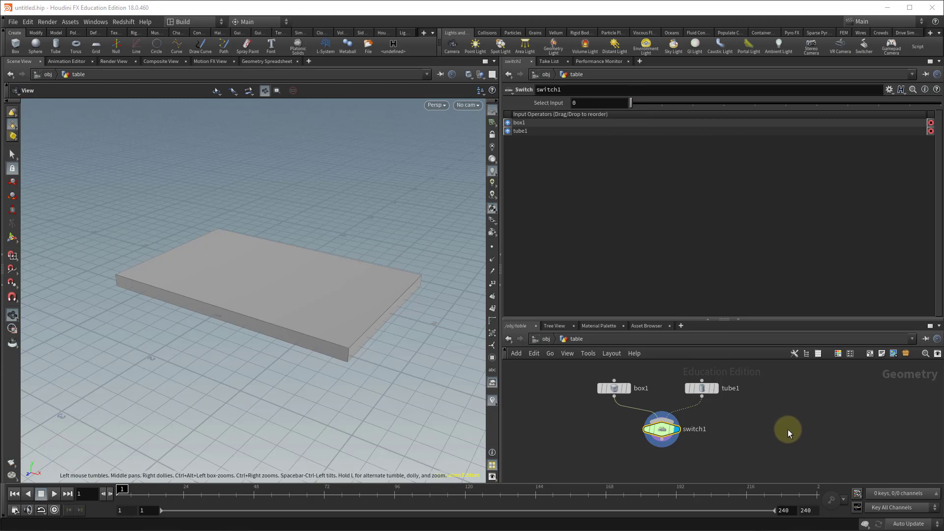
Rename the box node as rectangular.
{"action": "double_click", "coordinate": [641, 389]}
{"action": "type", "text": "rec"}
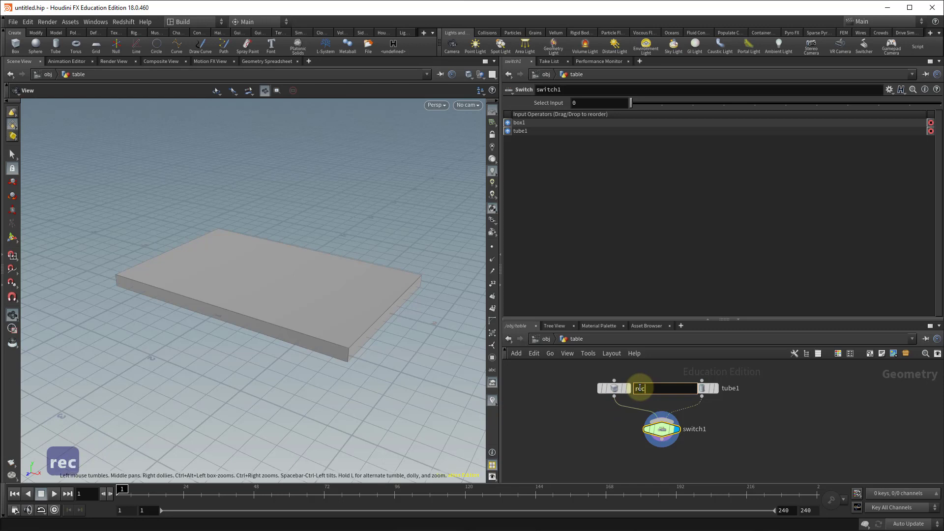
{"action": "type", "text": "tangular"}
{"action": "key", "text": "Return"}
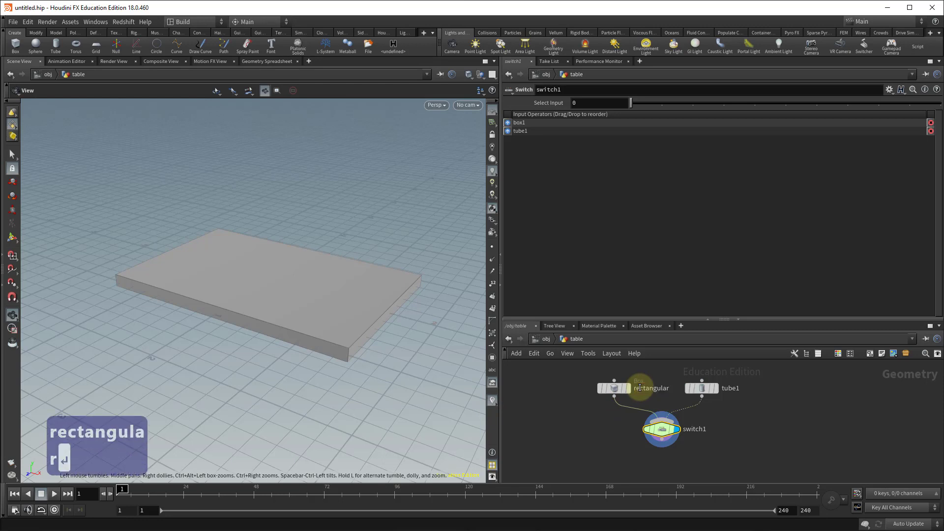
Rename the tube node as rounded.
{"action": "double_click", "coordinate": [721, 389]}
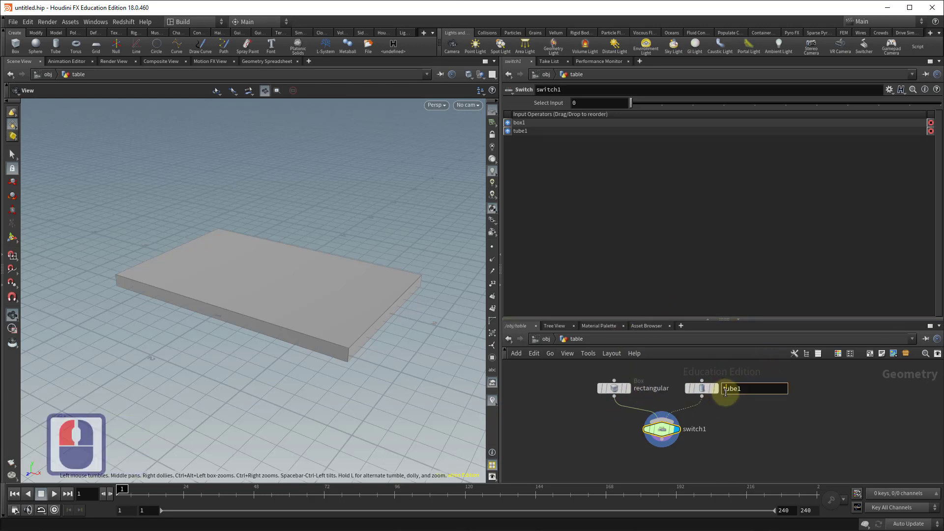
{"action": "type", "text": "rounded"}
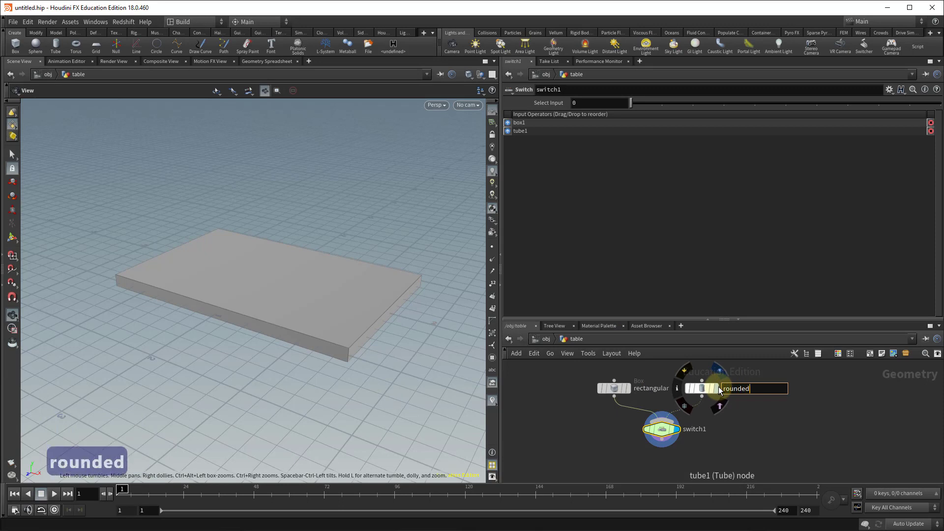
{"action": "key", "text": "Return"}
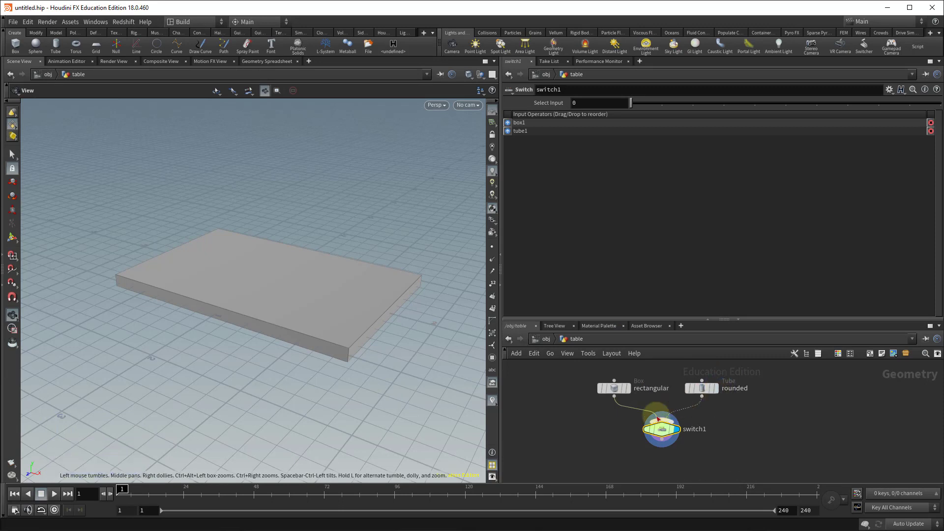
Rename the switch node as table_switch.
{"action": "double_click", "coordinate": [713, 430]}
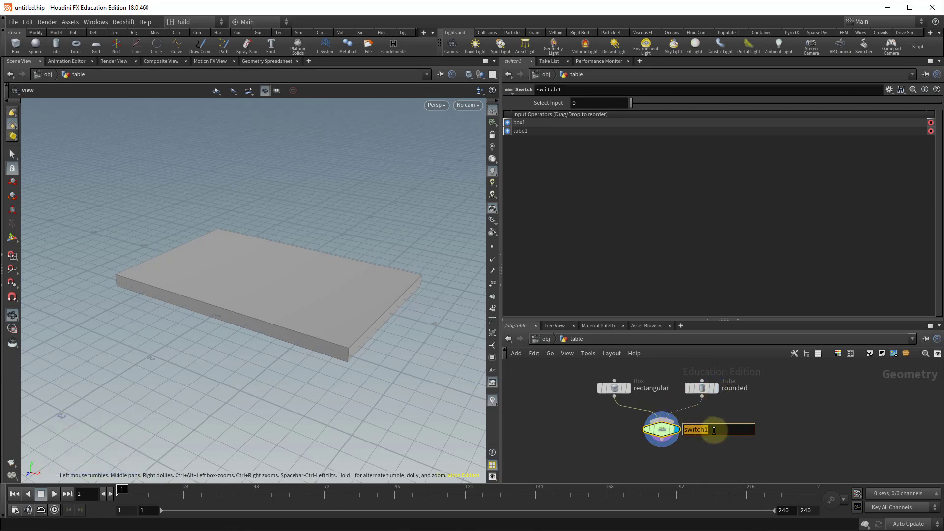
{"action": "type", "text": "tabl"}
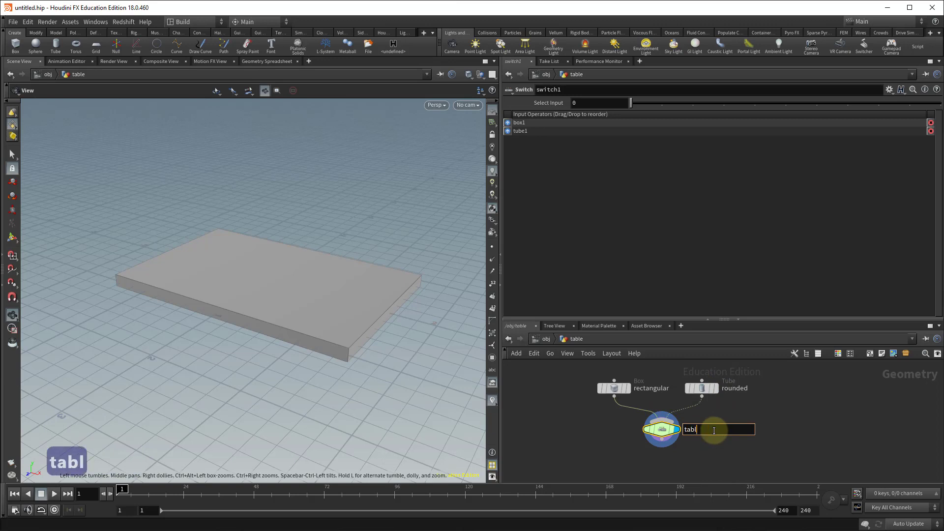
{"action": "type", "text": "e_"}
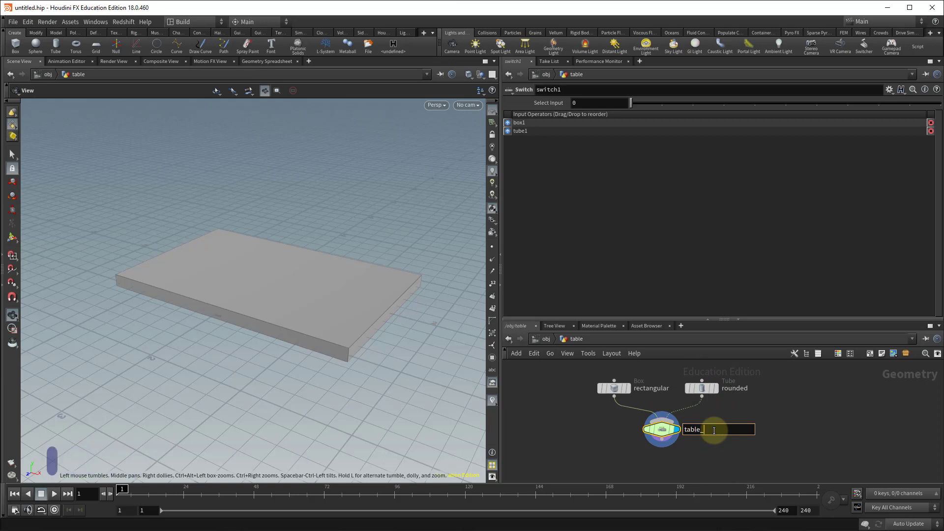
{"action": "type", "text": "switch"}
{"action": "key", "text": "Return"}
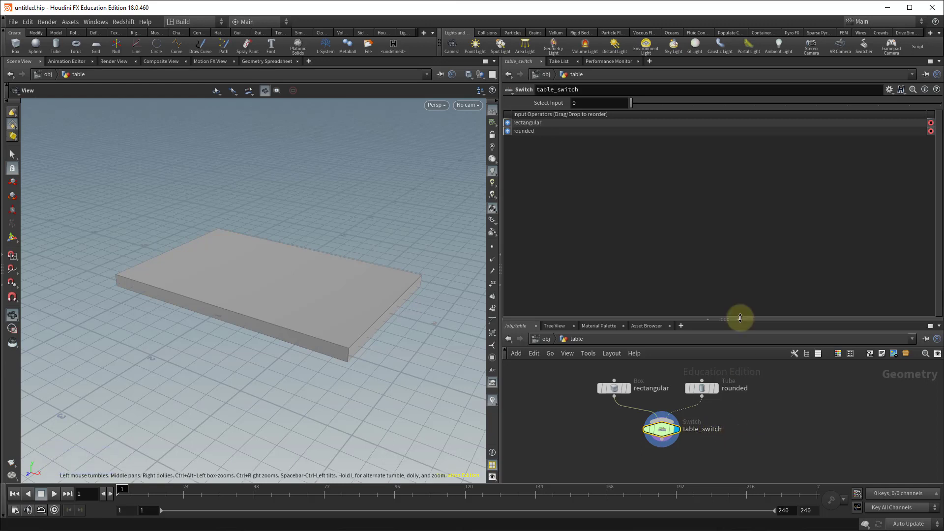
Add a Transform node below table_switch and wire the switch output into it.
{"action": "left_click_drag", "start_coordinate": [752, 319], "coordinate": [740, 226]}
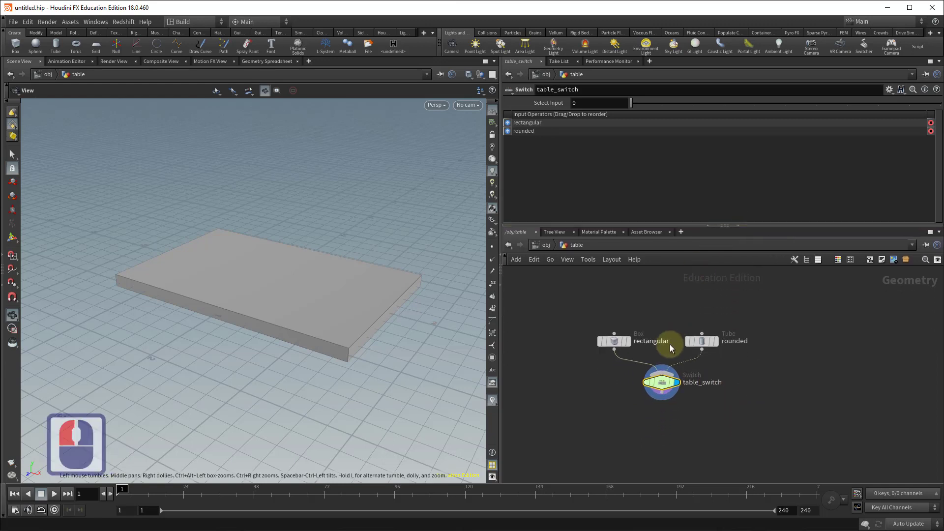
{"action": "mouse_move", "coordinate": [658, 382]}
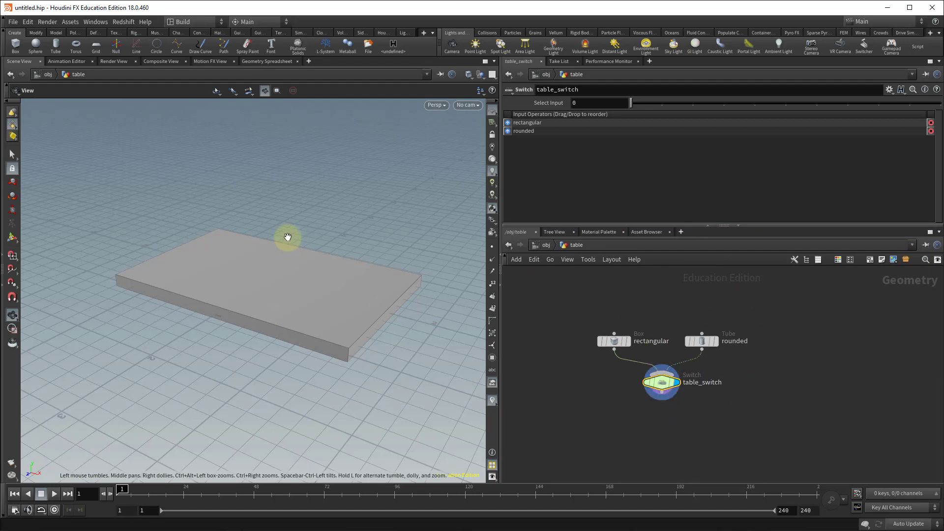
{"action": "right_click_drag", "start_coordinate": [333, 248], "coordinate": [229, 308], "text": "alt"}
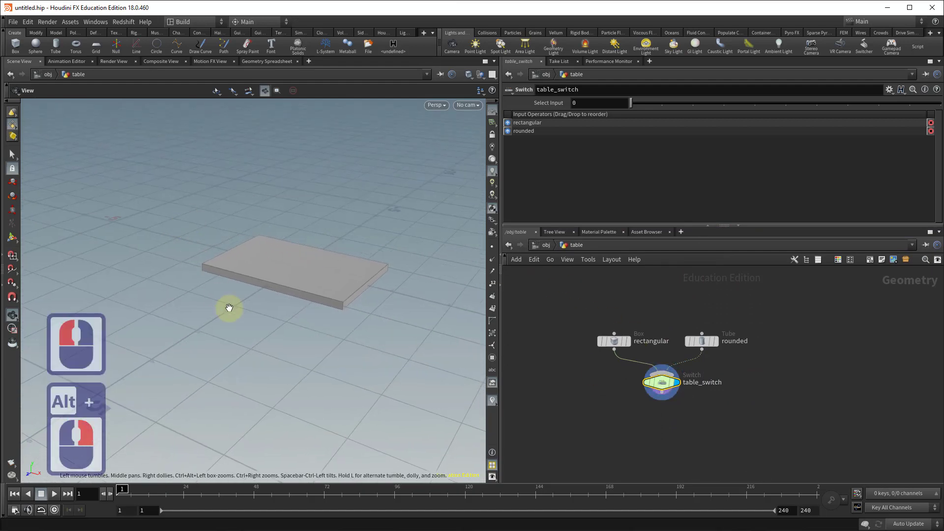
{"action": "left_click_drag", "start_coordinate": [230, 308], "coordinate": [254, 295], "text": "alt"}
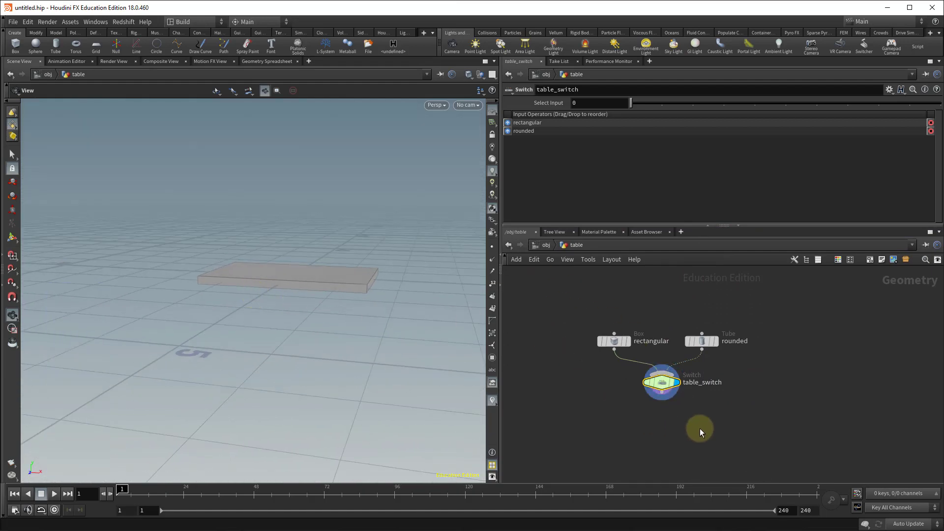
{"action": "key", "text": "Tab"}
{"action": "type", "text": "trans"}
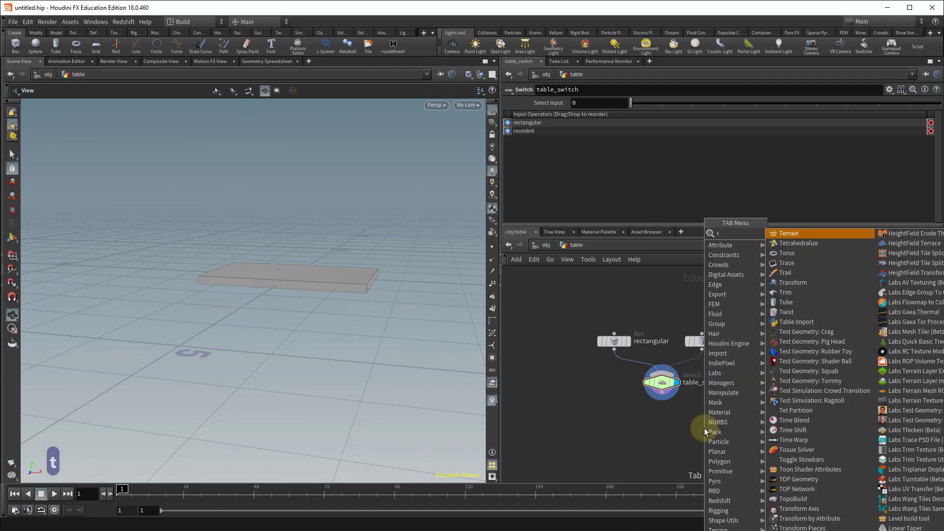
{"action": "key", "text": "Return"}
{"action": "key", "text": "Return"}
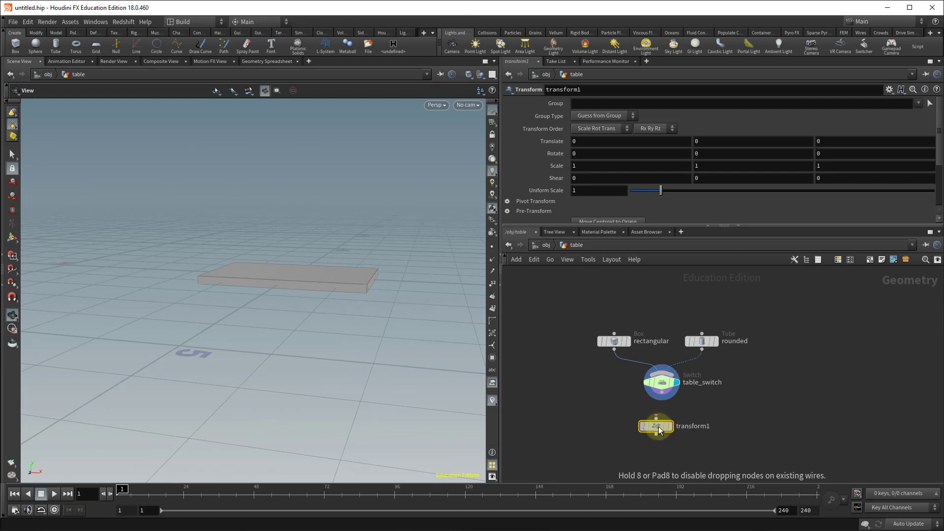
{"action": "left_click", "coordinate": [664, 428]}
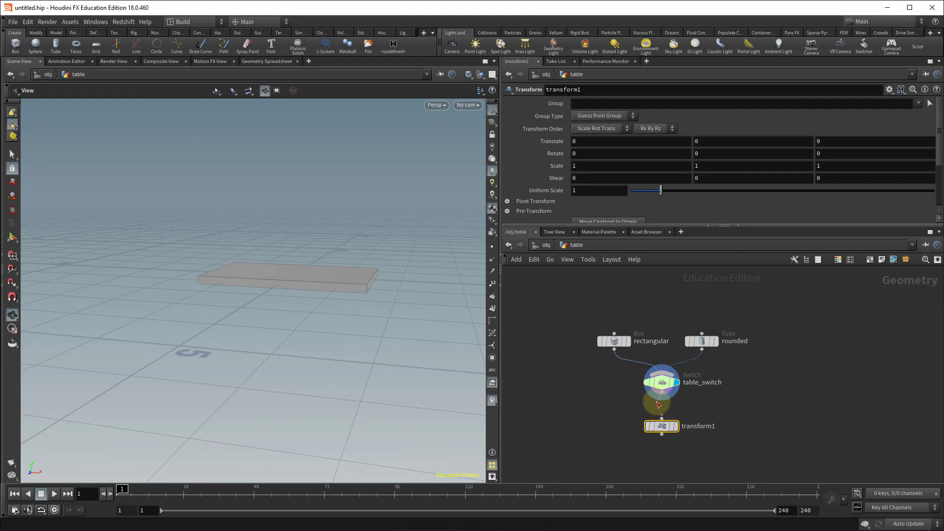
{"action": "left_click_drag", "start_coordinate": [661, 393], "coordinate": [662, 418]}
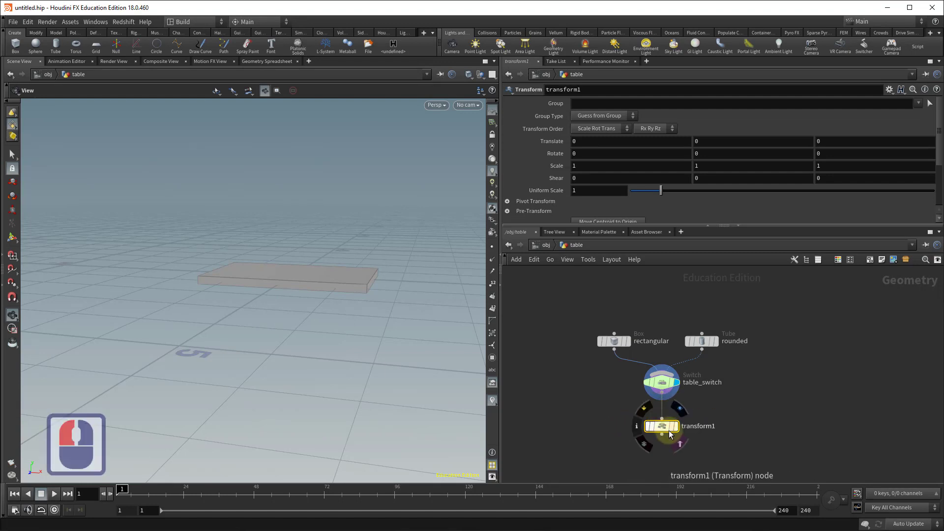
{"action": "double_click", "coordinate": [662, 426]}
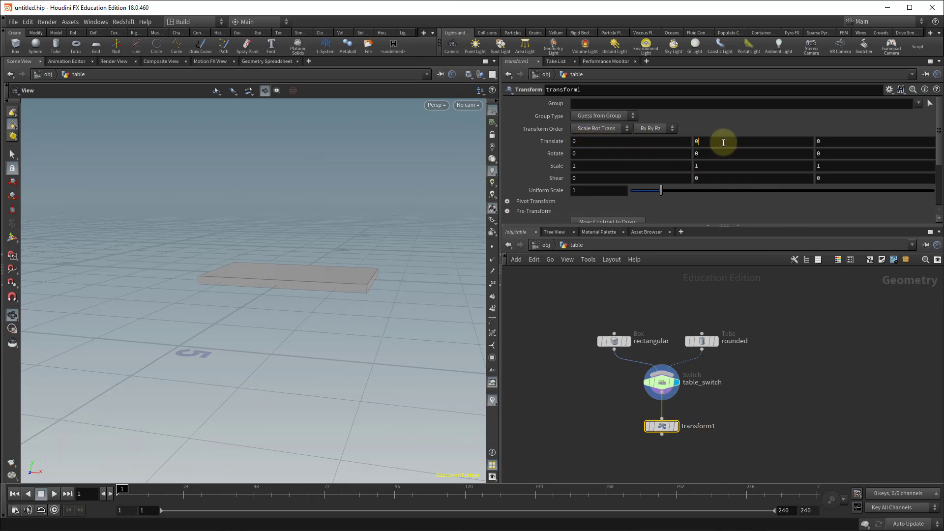
Set the transform's Y translate to 1.5 and make it the displayed node.
{"action": "left_click", "coordinate": [694, 140]}
{"action": "type", "text": "1.5"}
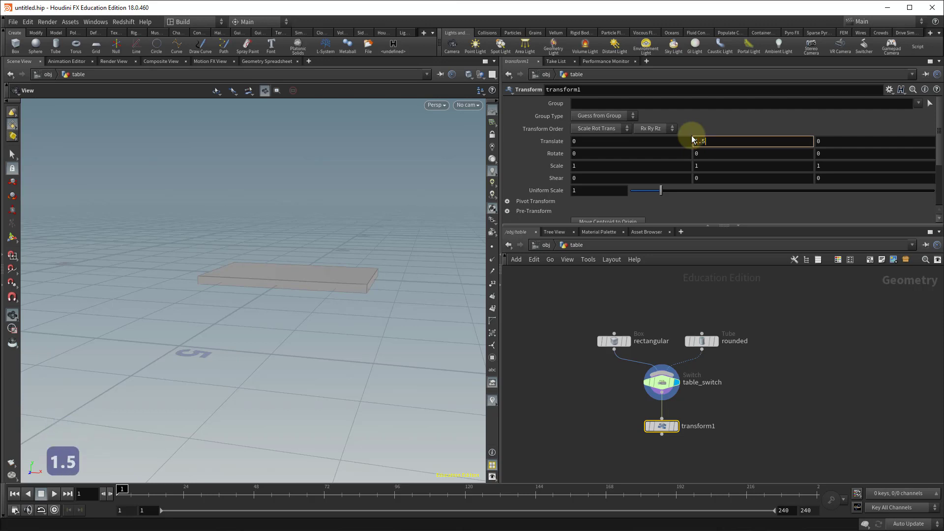
{"action": "key", "text": "Return"}
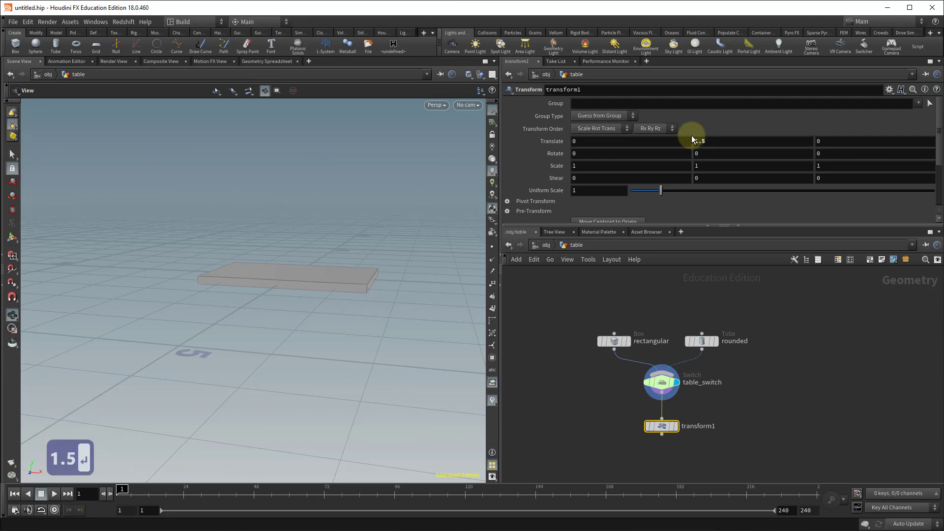
{"action": "left_click", "coordinate": [678, 426]}
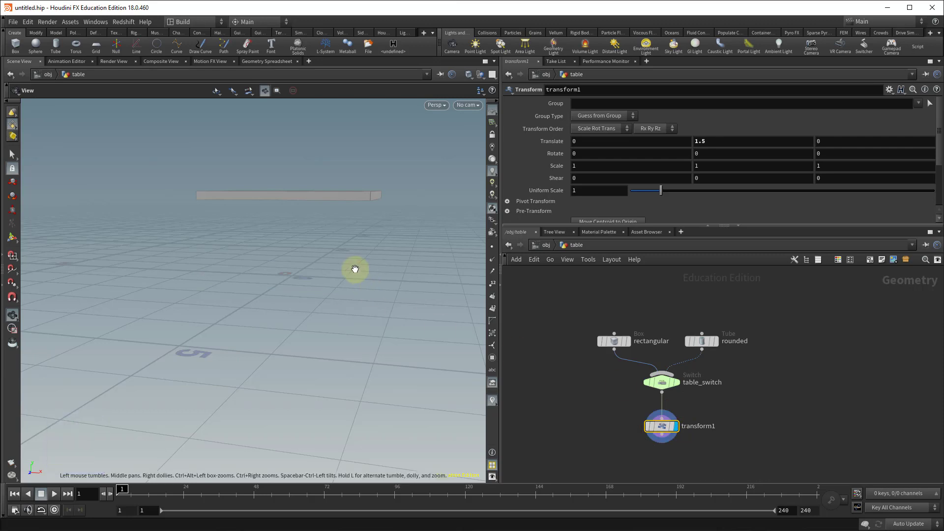
Orbit the viewport to examine the raised tabletop.
{"action": "mouse_move", "coordinate": [356, 270]}
{"action": "left_mouse_down"}
{"action": "mouse_move", "coordinate": [329, 280]}
{"action": "mouse_move", "coordinate": [344, 284]}
{"action": "left_mouse_up"}
{"action": "left_click", "coordinate": [215, 177], "text": "alt"}
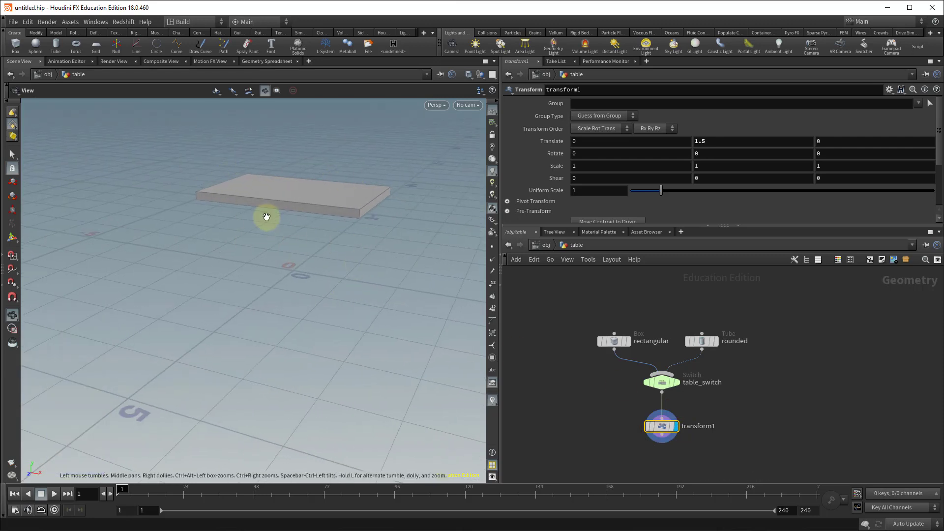
{"action": "left_click", "coordinate": [266, 240], "text": "alt"}
{"action": "left_click", "coordinate": [267, 239], "text": "alt"}
{"action": "left_click_drag", "start_coordinate": [267, 239], "coordinate": [273, 233], "text": "alt"}
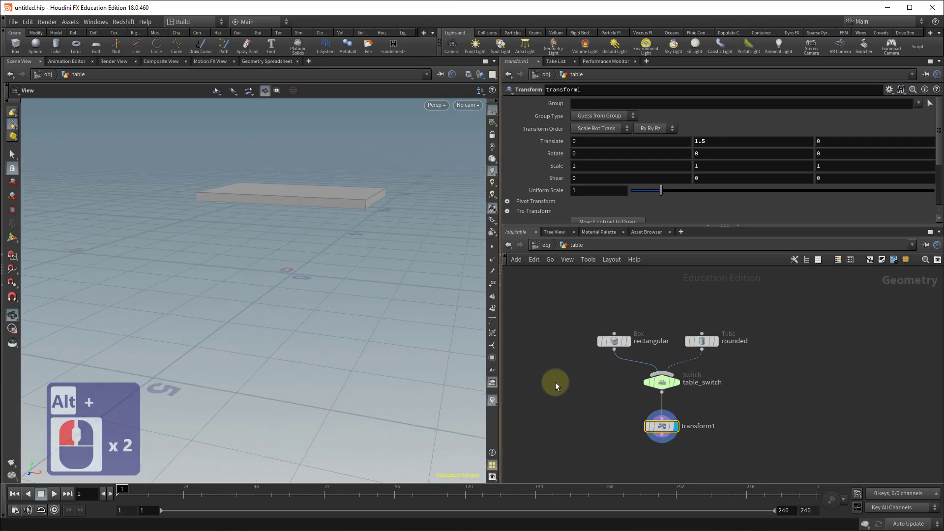
Rename the transform node as move_table_up.
{"action": "left_click", "coordinate": [666, 385]}
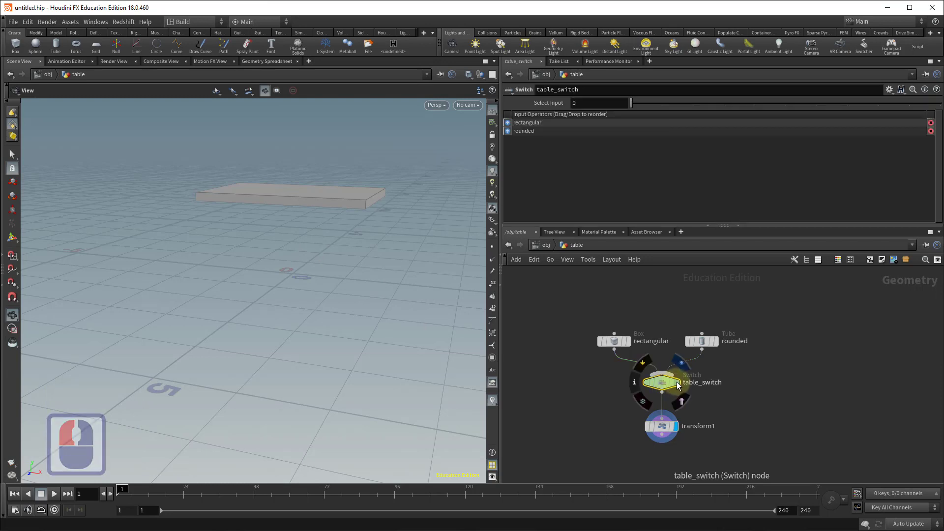
{"action": "left_click_drag", "start_coordinate": [632, 100], "coordinate": [632, 122]}
{"action": "double_click", "coordinate": [702, 426]}
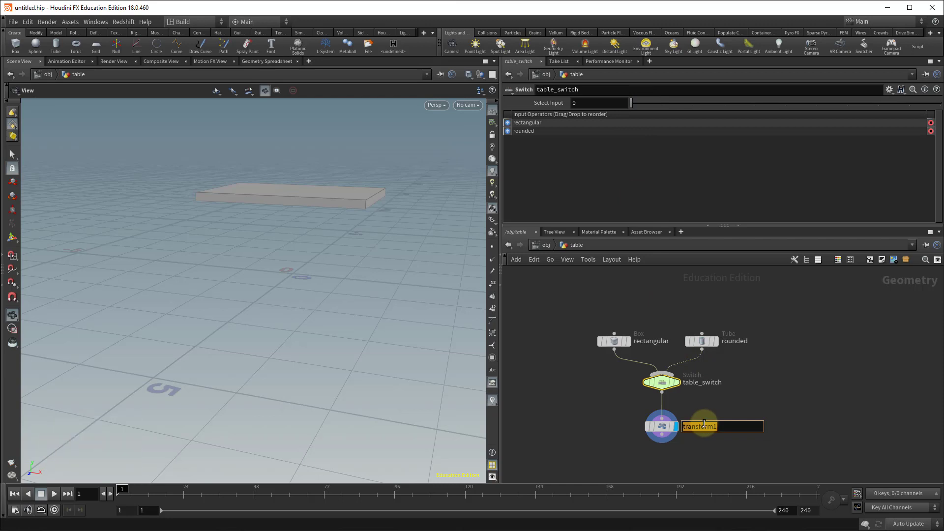
{"action": "type", "text": "move_tab"}
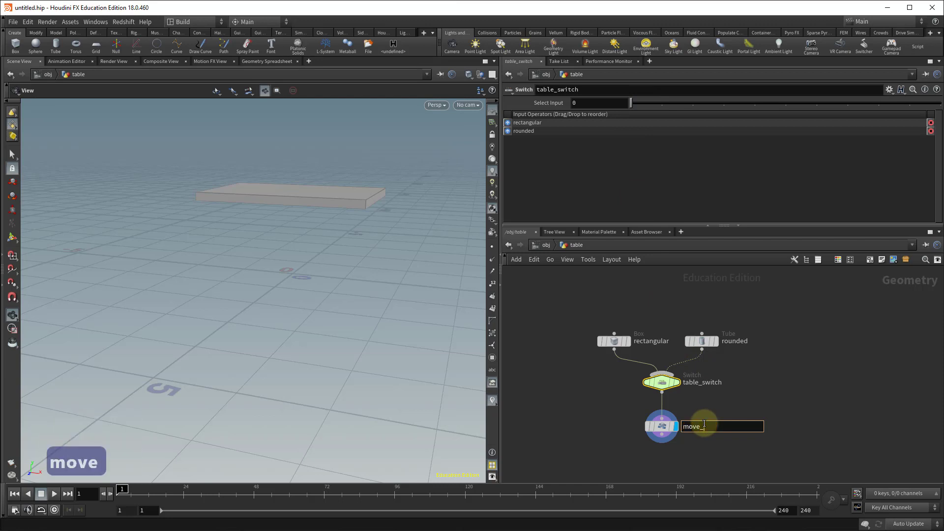
{"action": "type", "text": "le_up"}
{"action": "key", "text": "Return"}
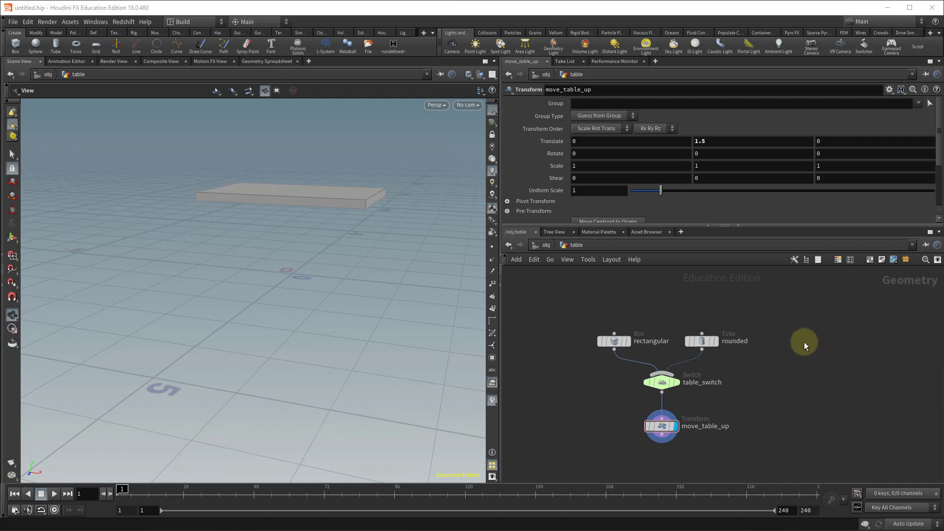
Add a Grid node beside the table network and make it the displayed node.
{"action": "key", "text": "Tab"}
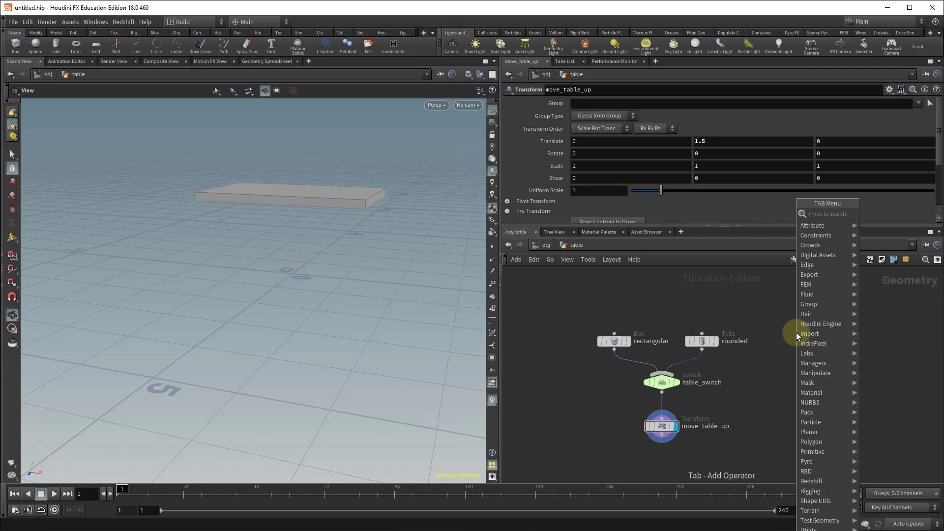
{"action": "type", "text": "grid"}
{"action": "key", "text": "Return"}
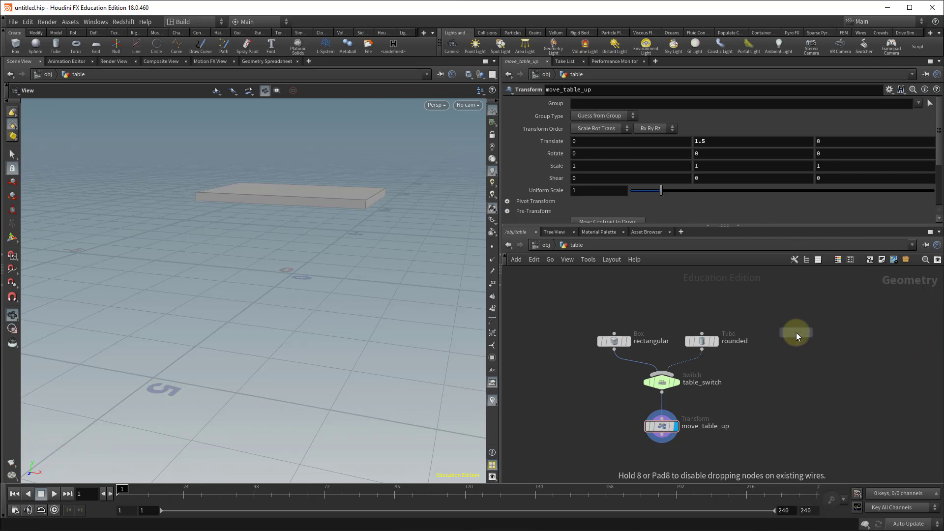
{"action": "left_click", "coordinate": [796, 332]}
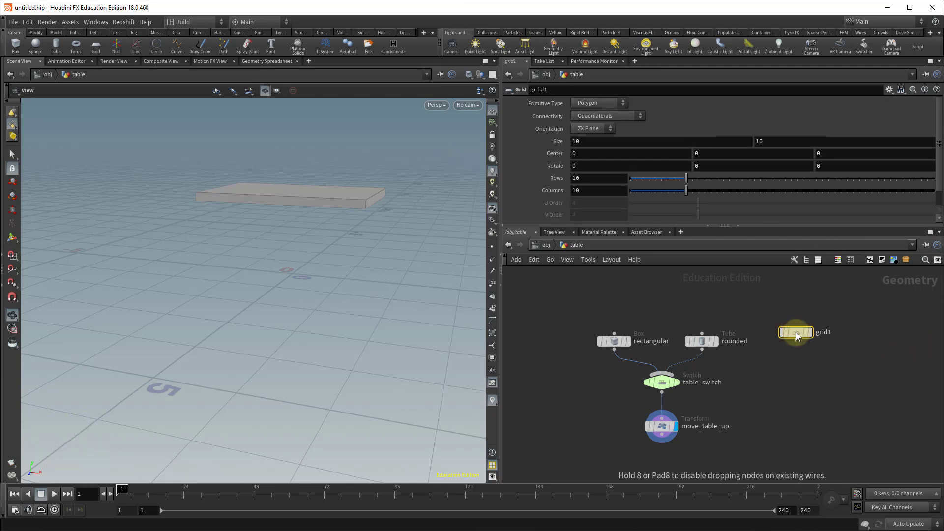
{"action": "left_click", "coordinate": [810, 333]}
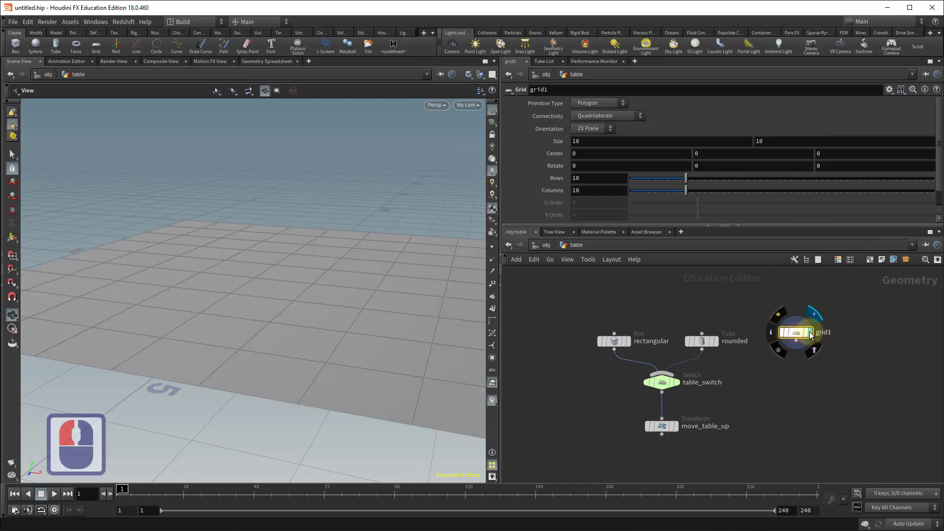
{"action": "key", "text": "a"}
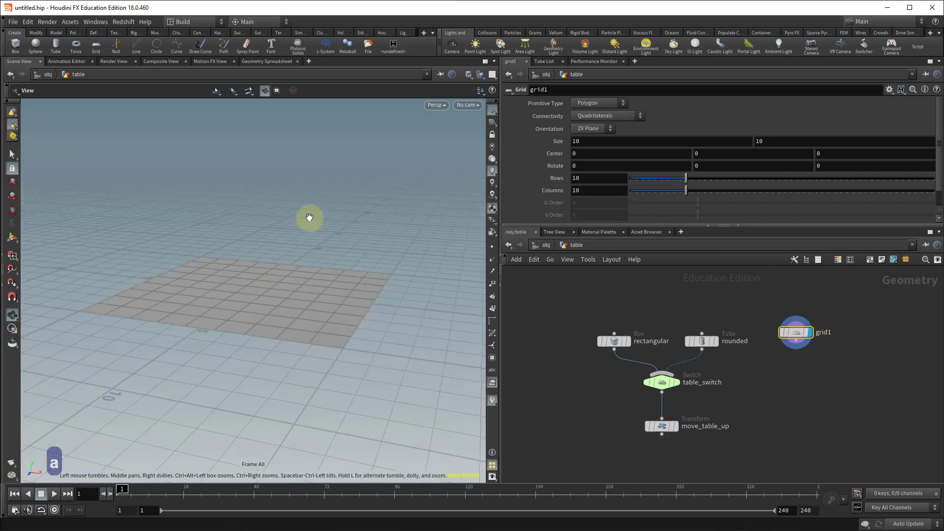
{"action": "left_click_drag", "start_coordinate": [311, 246], "coordinate": [319, 278], "text": "alt"}
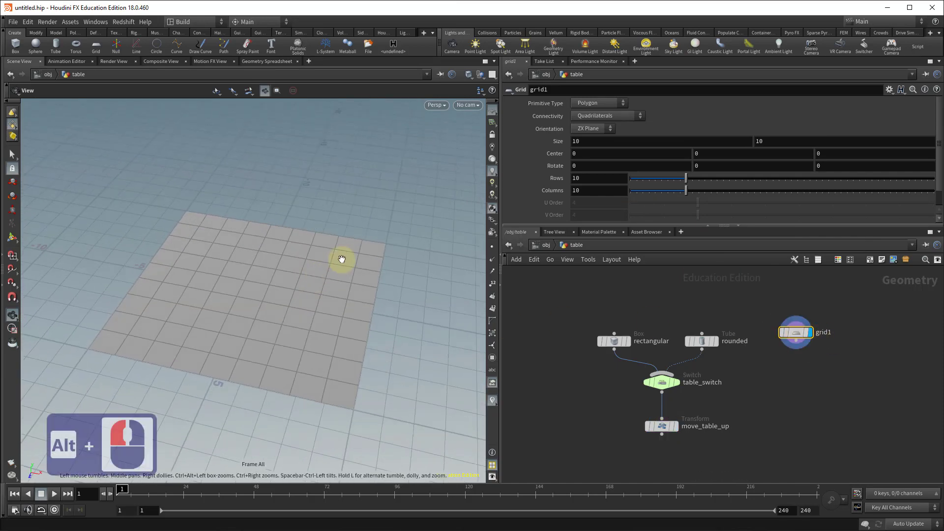
{"action": "left_click", "coordinate": [491, 247]}
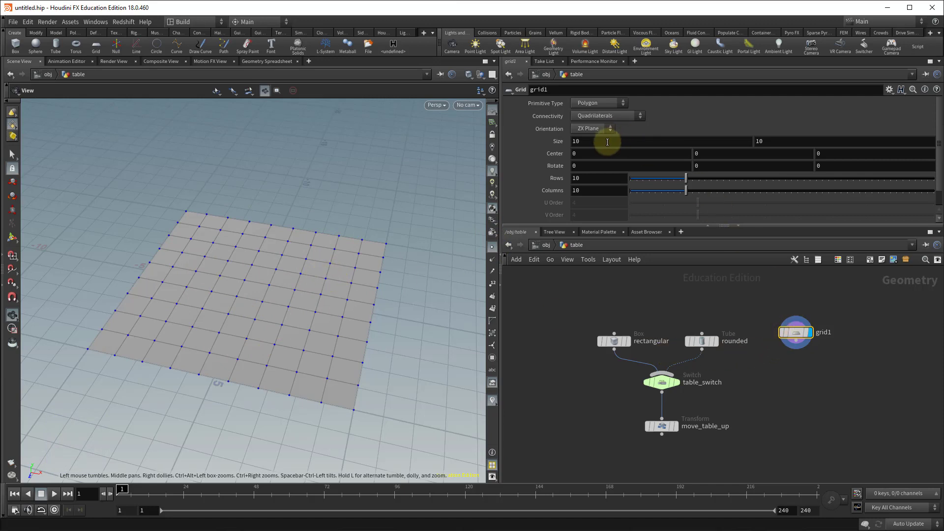
Set the grid's size to 2 by 2 and its rows and columns to 2.
{"action": "left_click", "coordinate": [565, 142]}
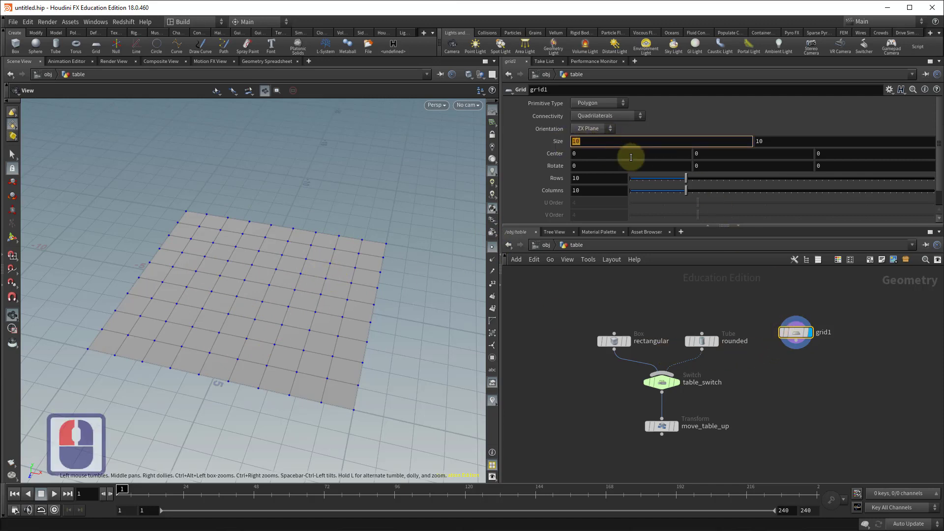
{"action": "type", "text": "2"}
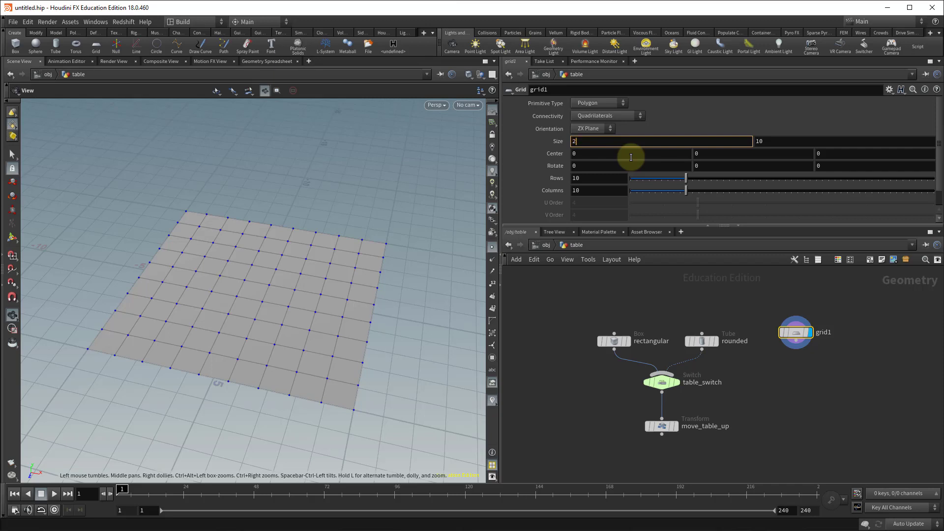
{"action": "key", "text": "Tab"}
{"action": "type", "text": "2"}
{"action": "key", "text": "Tab"}
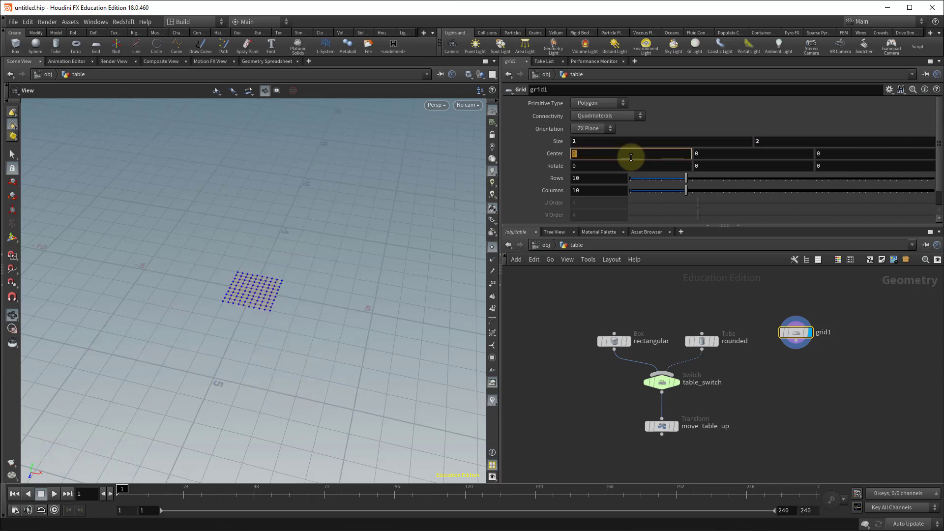
{"action": "left_click", "coordinate": [581, 180]}
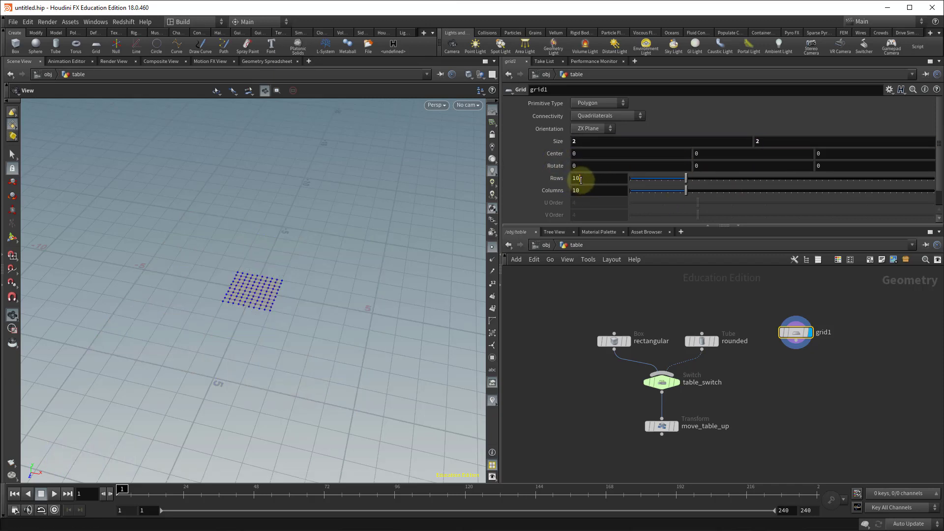
{"action": "left_click_drag", "start_coordinate": [571, 180], "coordinate": [621, 202]}
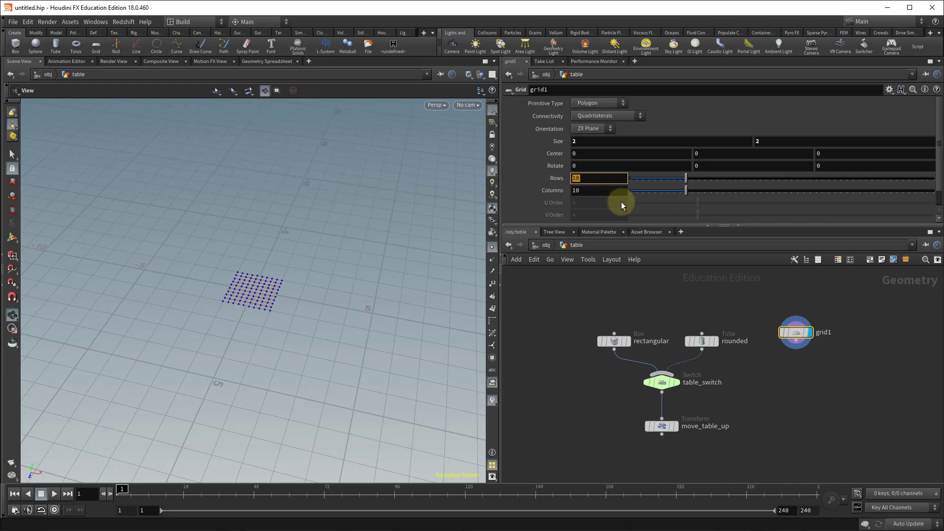
{"action": "type", "text": "2"}
{"action": "key", "text": "Tab"}
{"action": "type", "text": "2"}
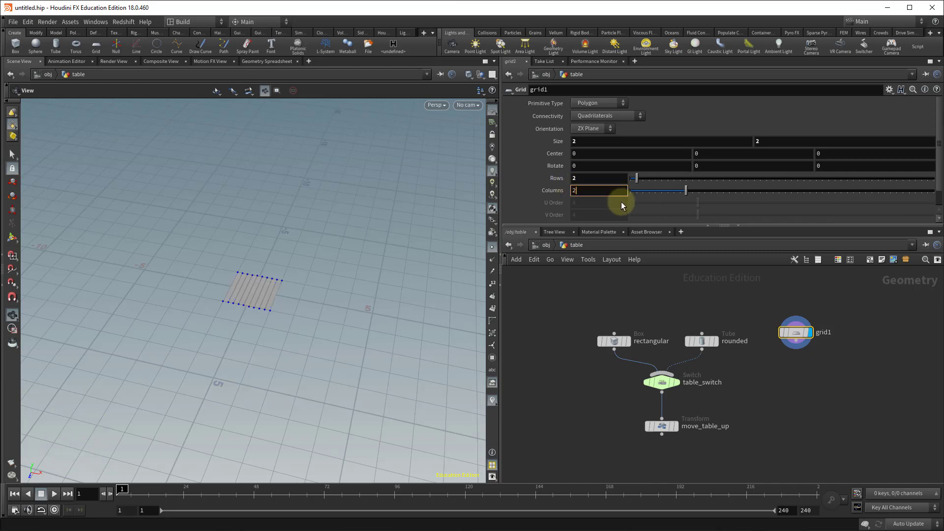
{"action": "key", "text": "Tab"}
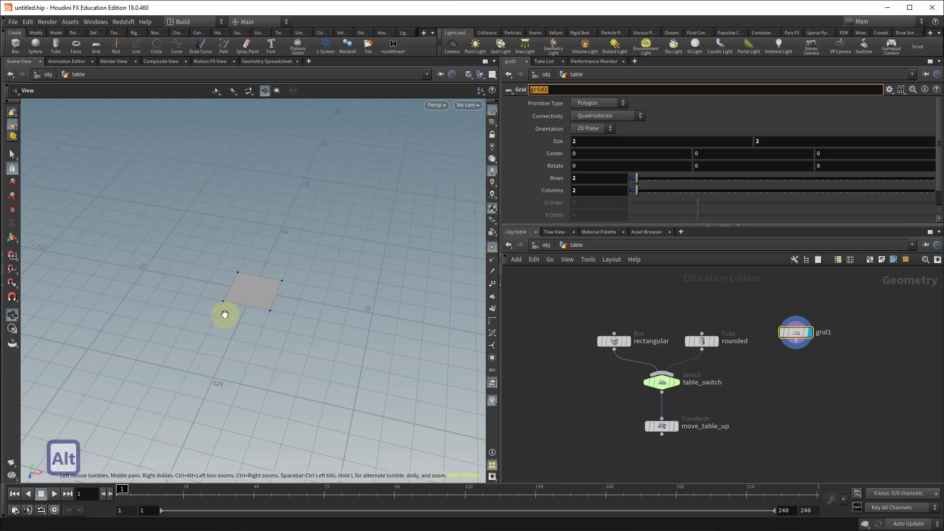
Turn on the template flag of move_table_up and move the grid node aside in the network.
{"action": "right_click_drag", "start_coordinate": [224, 314], "coordinate": [441, 306], "text": "alt"}
{"action": "mouse_move", "coordinate": [400, 332]}
{"action": "left_mouse_down", "text": "alt"}
{"action": "mouse_move", "coordinate": [392, 308]}
{"action": "mouse_move", "coordinate": [377, 309]}
{"action": "mouse_move", "coordinate": [413, 330]}
{"action": "mouse_move", "coordinate": [388, 331]}
{"action": "left_mouse_up", "text": "alt"}
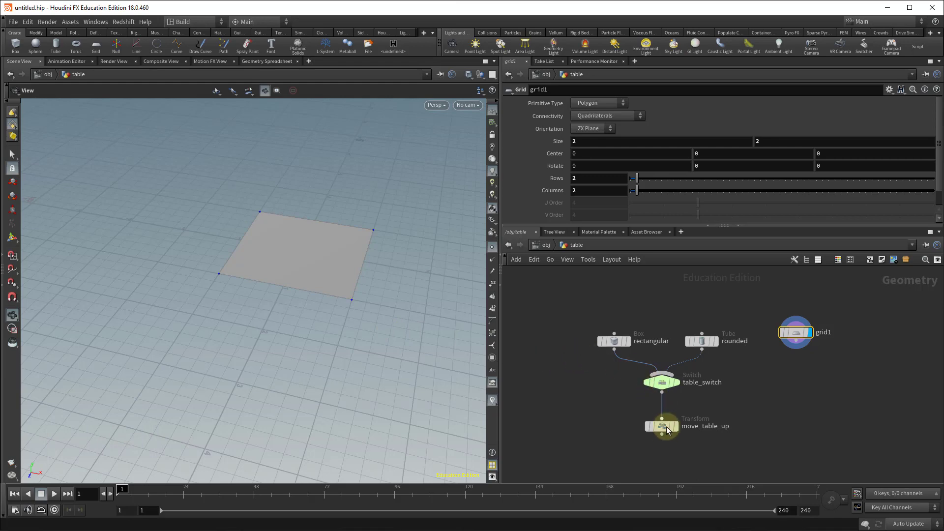
{"action": "left_click", "coordinate": [674, 432]}
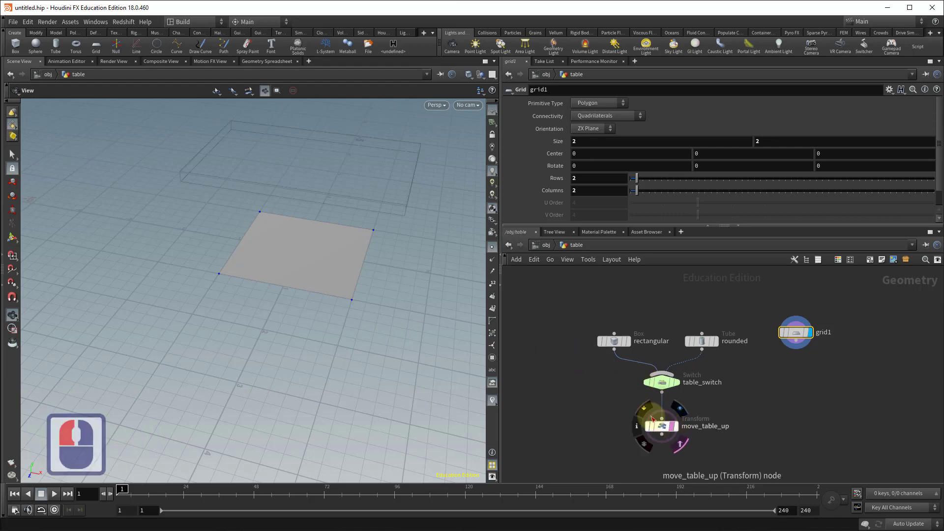
{"action": "left_click_drag", "start_coordinate": [396, 289], "coordinate": [355, 282], "text": "alt"}
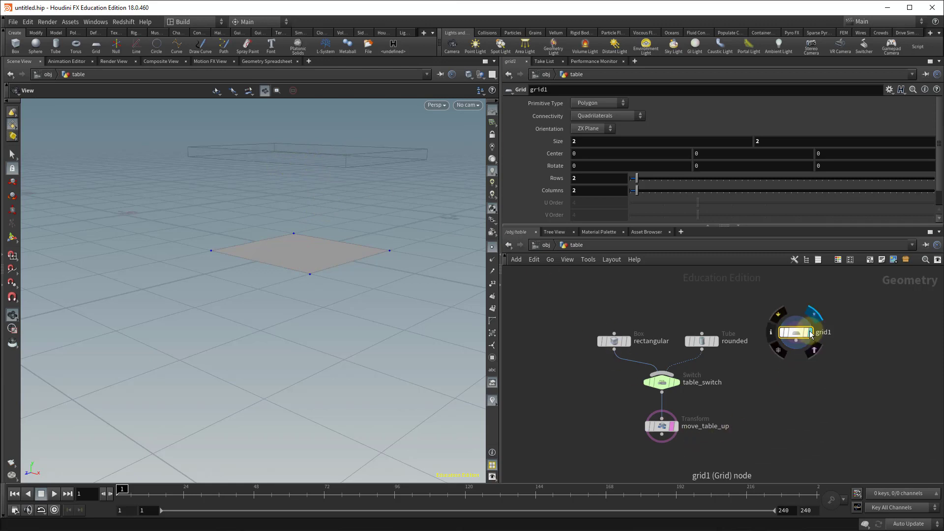
{"action": "left_click_drag", "start_coordinate": [802, 338], "coordinate": [831, 347]}
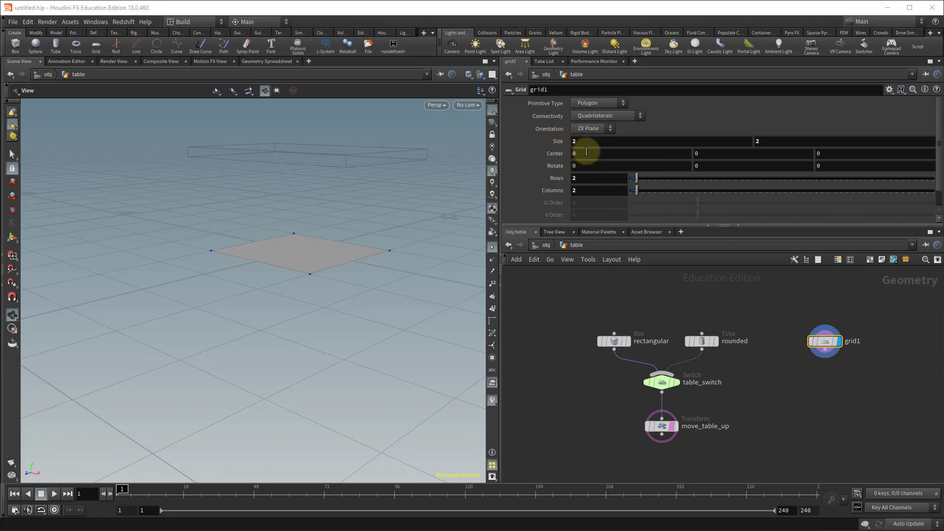
{"action": "middle_click_drag", "start_coordinate": [586, 152], "coordinate": [606, 165]}
{"action": "key", "text": "ctrl+z"}
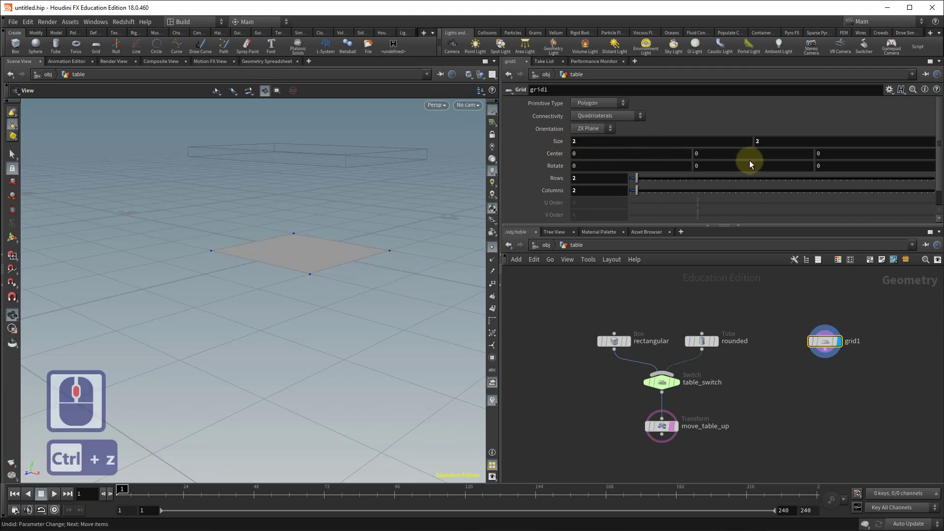
{"action": "middle_click_drag", "start_coordinate": [726, 153], "coordinate": [703, 170]}
{"action": "key", "text": "ctrl+z"}
{"action": "mouse_move", "coordinate": [831, 153]}
{"action": "middle_mouse_down"}
{"action": "mouse_move", "coordinate": [859, 152]}
{"action": "mouse_move", "coordinate": [801, 152]}
{"action": "mouse_move", "coordinate": [820, 157]}
{"action": "middle_mouse_up"}
{"action": "key", "text": "ctrl+z"}
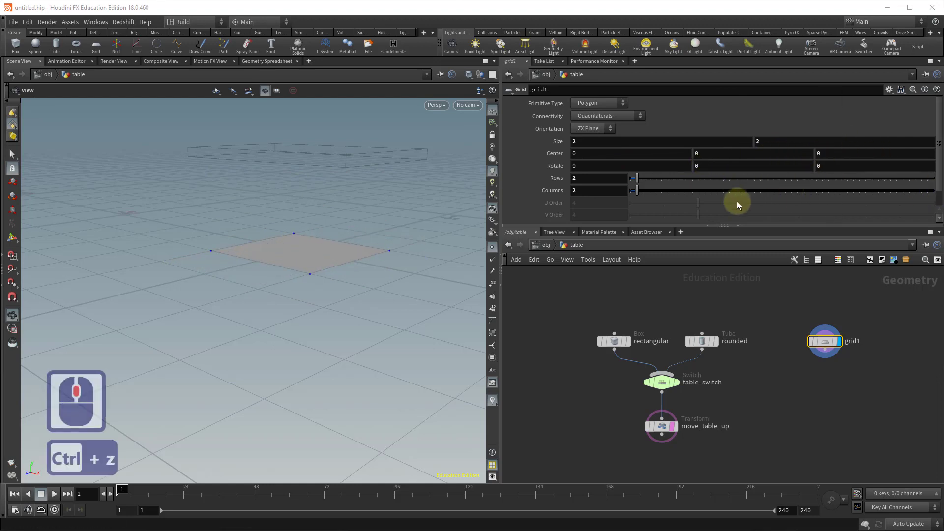
Set the grid's Center Y to the expression bbox("../move_table_up/",D_YMIN).
{"action": "left_click", "coordinate": [698, 154]}
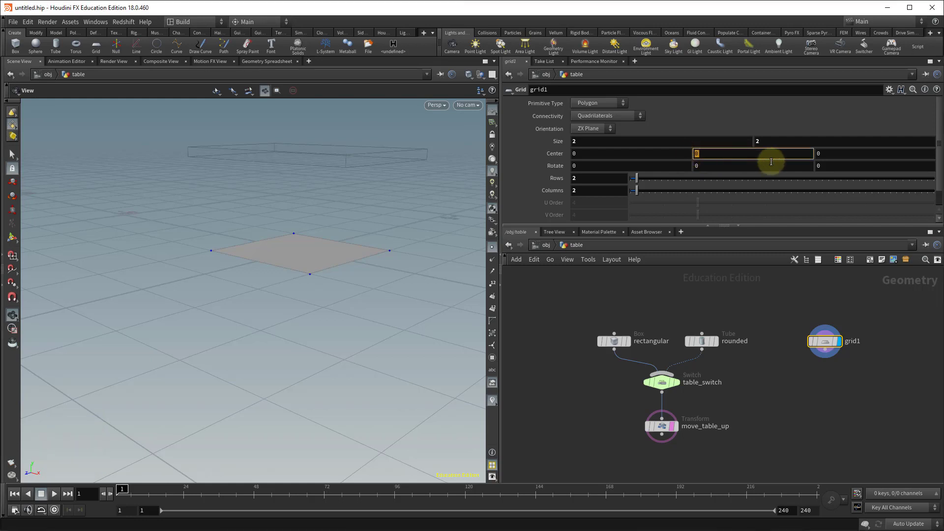
{"action": "type", "text": "bbox"}
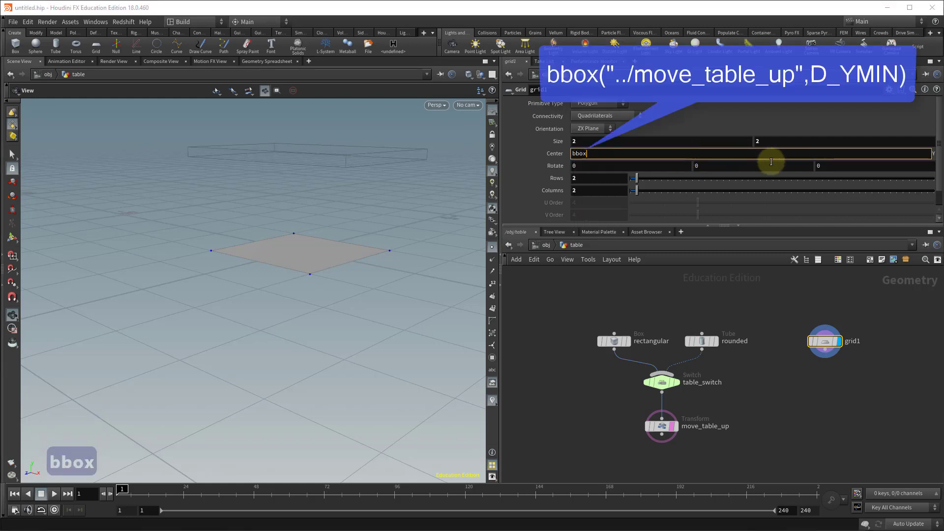
{"action": "type", "text": "(\""}
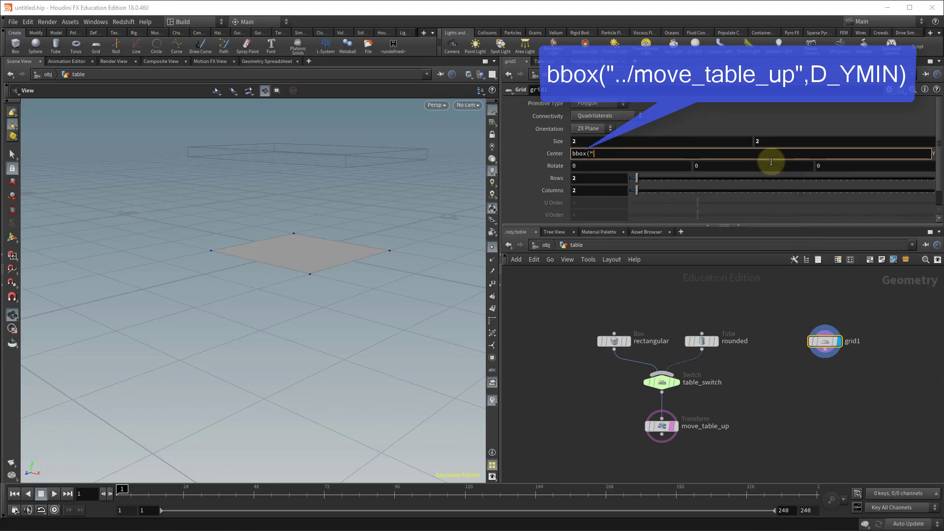
{"action": "type", "text": "../"}
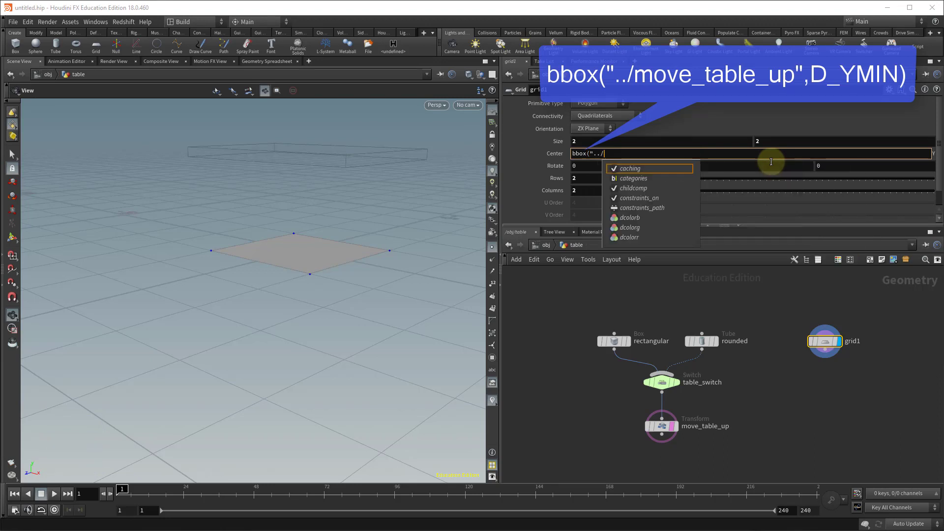
{"action": "mouse_move", "coordinate": [722, 426]}
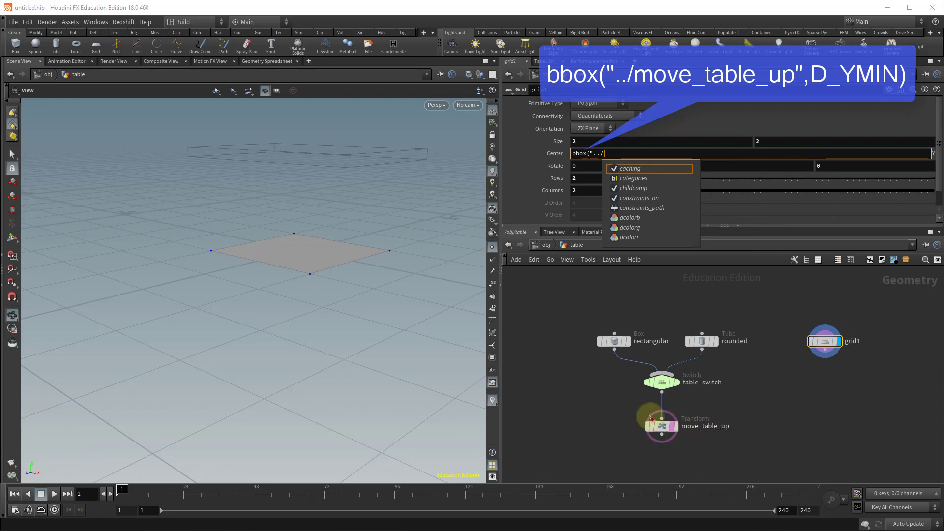
{"action": "left_click", "coordinate": [628, 154]}
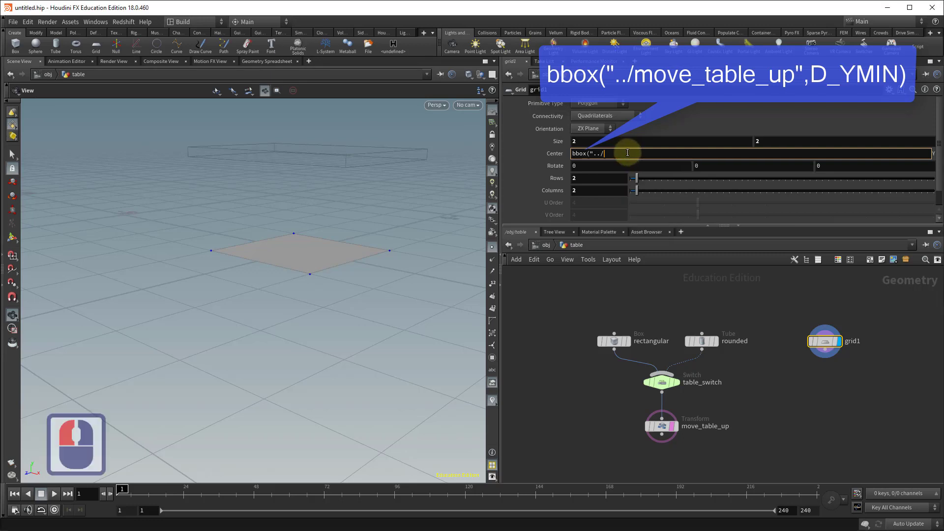
{"action": "type", "text": "move"}
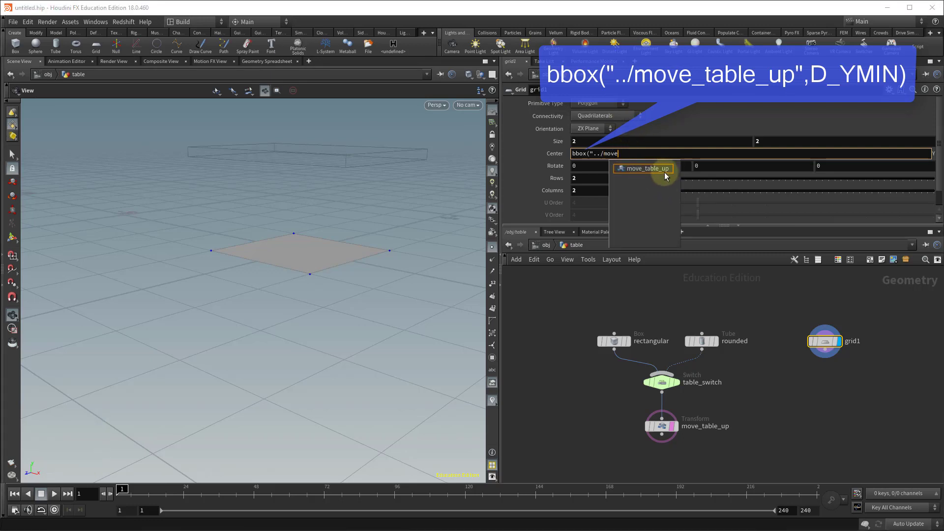
{"action": "double_click", "coordinate": [651, 169]}
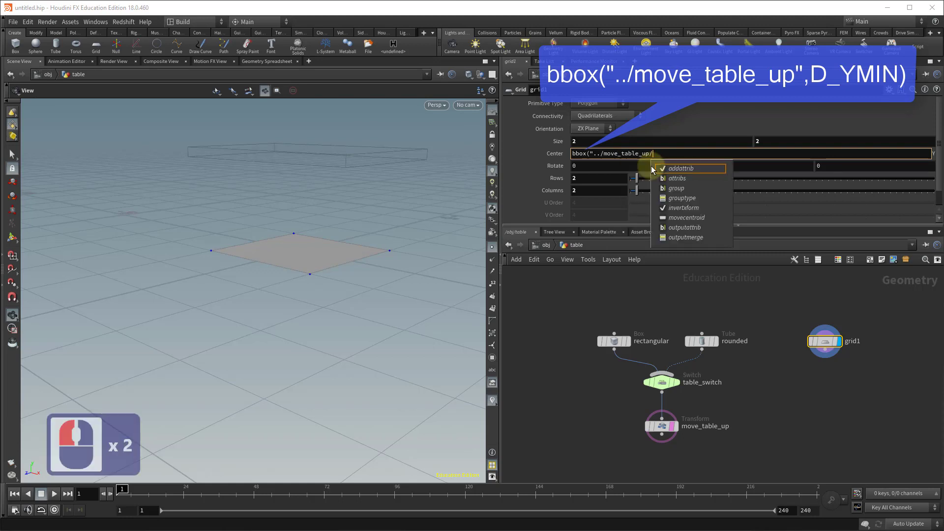
{"action": "type", "text": "\""}
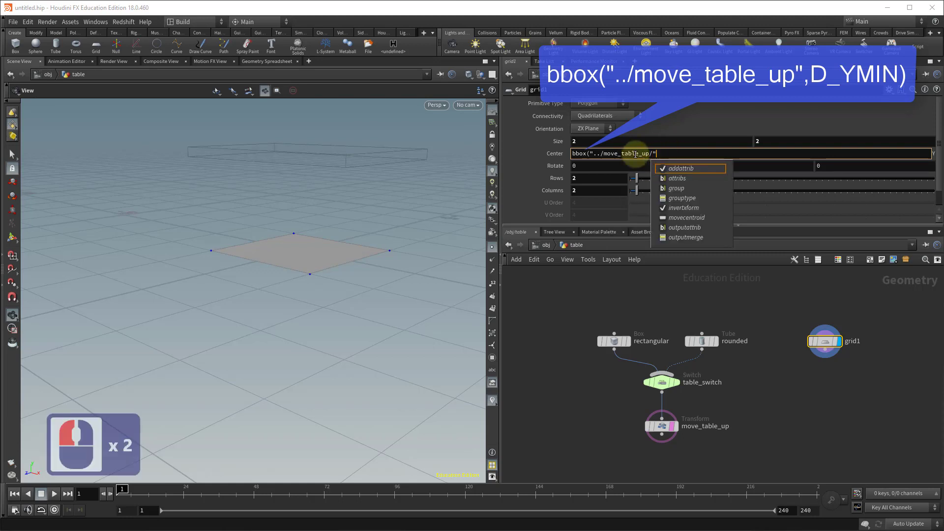
{"action": "left_click", "coordinate": [664, 149]}
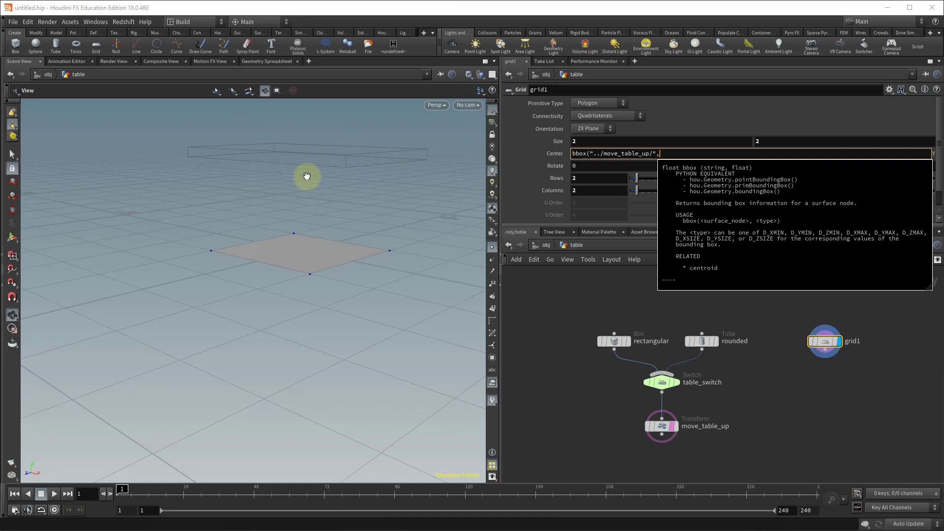
{"action": "left_click", "coordinate": [717, 158]}
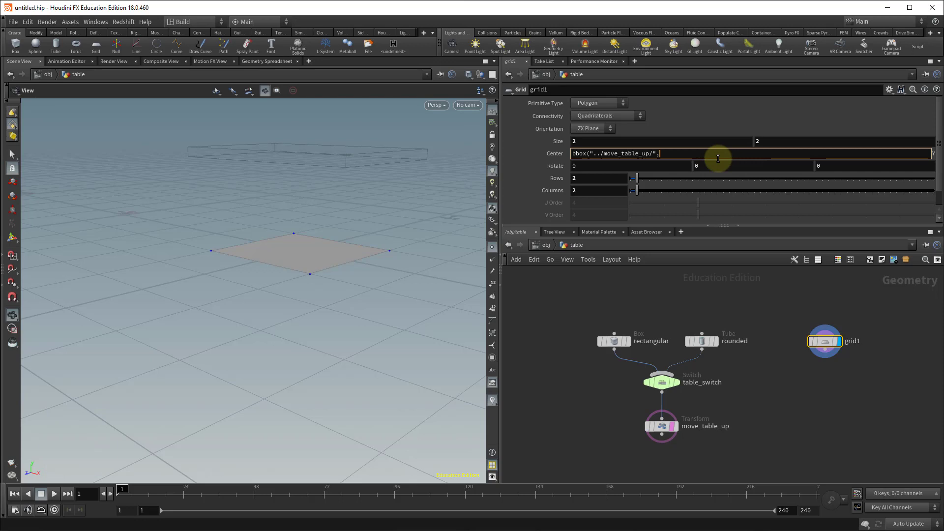
{"action": "key", "text": "Caps_Lock"}
{"action": "type", "text": "D_YMIN)"}
{"action": "key", "text": "Caps_Lock"}
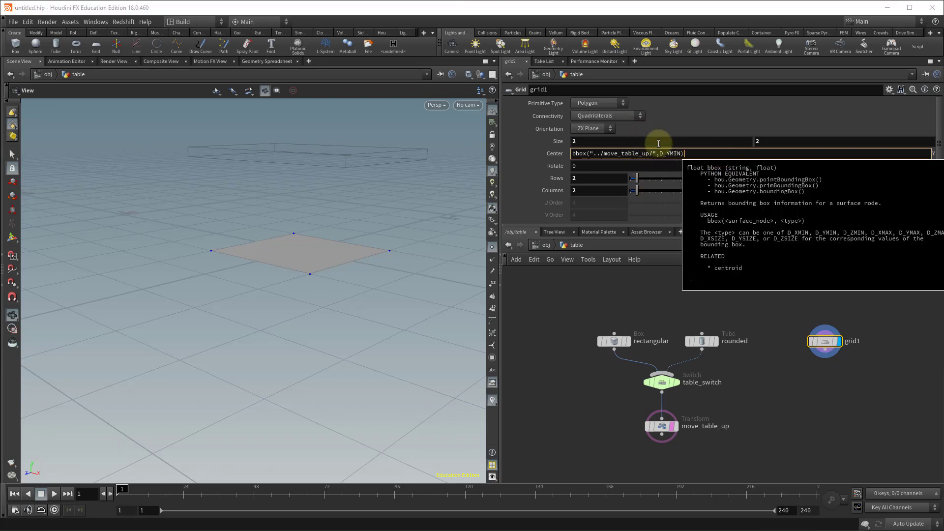
{"action": "left_click", "coordinate": [587, 300]}
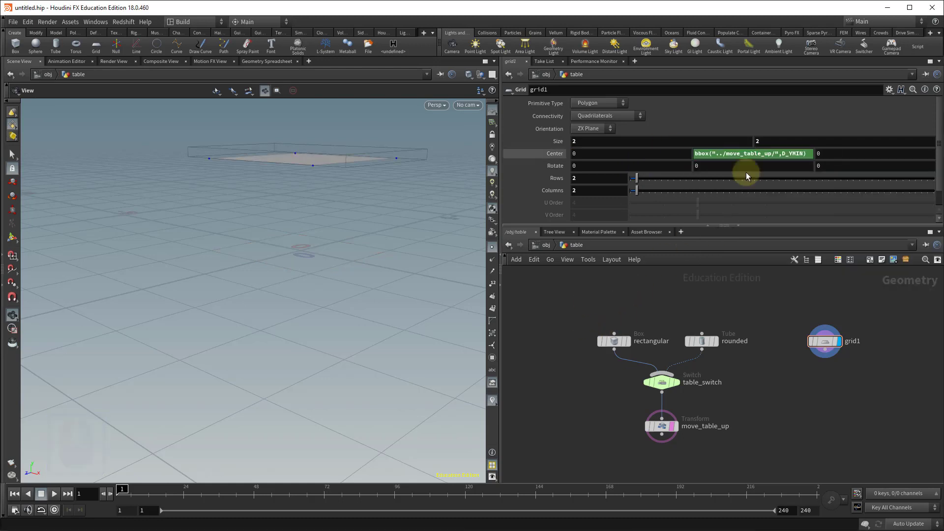
Orbit and zoom the viewport to inspect the grid's placement relative to the tabletop.
{"action": "left_click", "coordinate": [327, 179]}
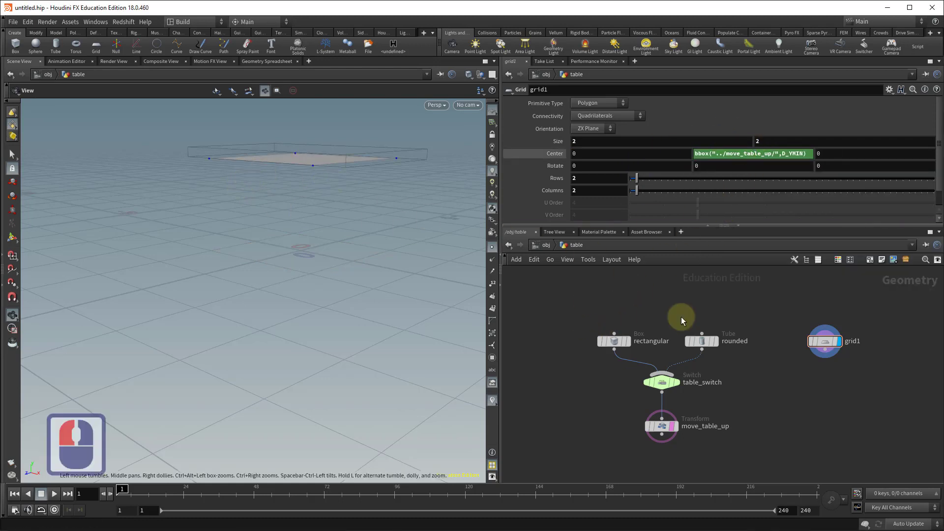
{"action": "left_click_drag", "start_coordinate": [404, 219], "coordinate": [286, 187]}
{"action": "right_click_drag", "start_coordinate": [286, 187], "coordinate": [448, 146], "text": "alt"}
{"action": "middle_click_drag", "start_coordinate": [359, 173], "coordinate": [310, 251], "text": "alt"}
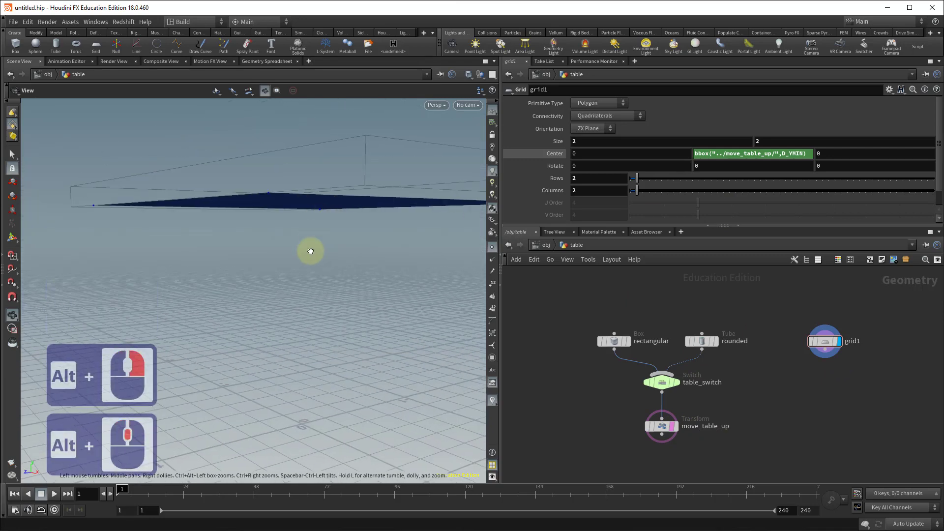
{"action": "left_click_drag", "start_coordinate": [310, 251], "coordinate": [228, 253], "text": "alt"}
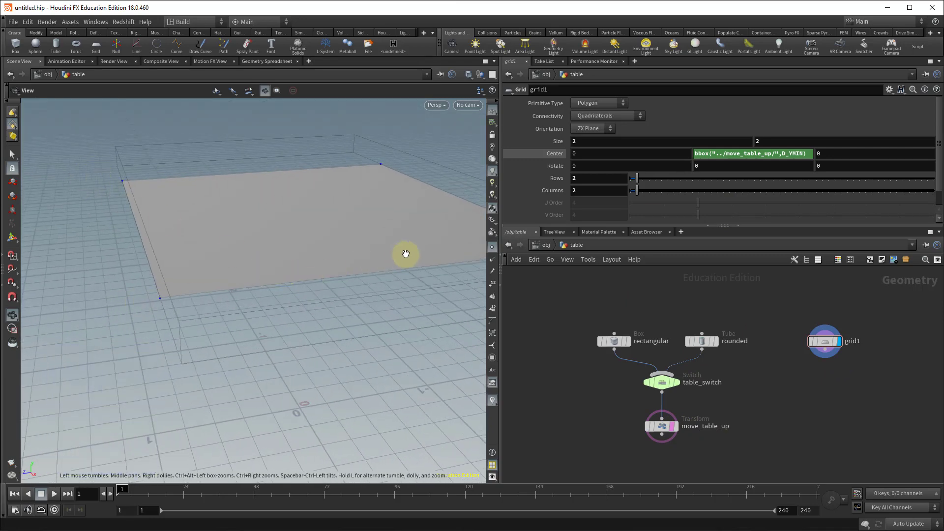
{"action": "left_click_drag", "start_coordinate": [353, 316], "coordinate": [403, 308], "text": "alt"}
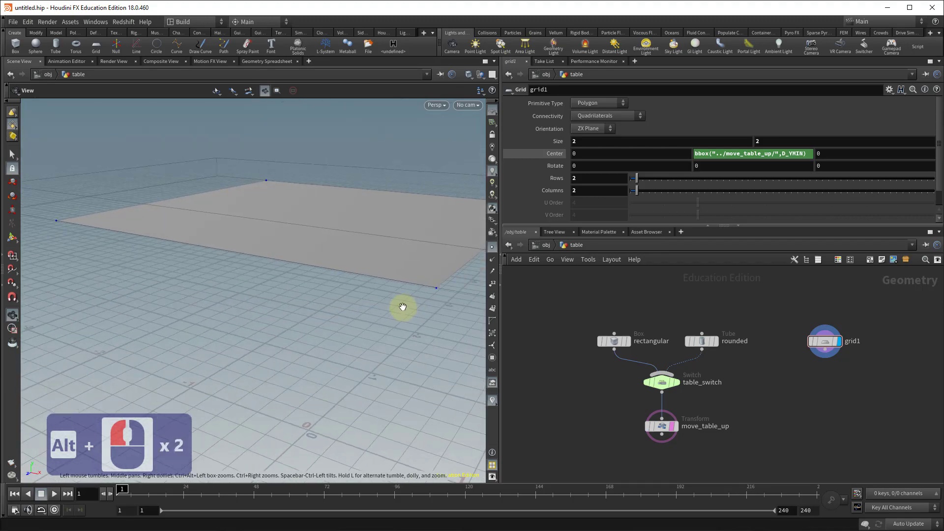
{"action": "right_click_drag", "start_coordinate": [402, 308], "coordinate": [188, 279], "text": "alt"}
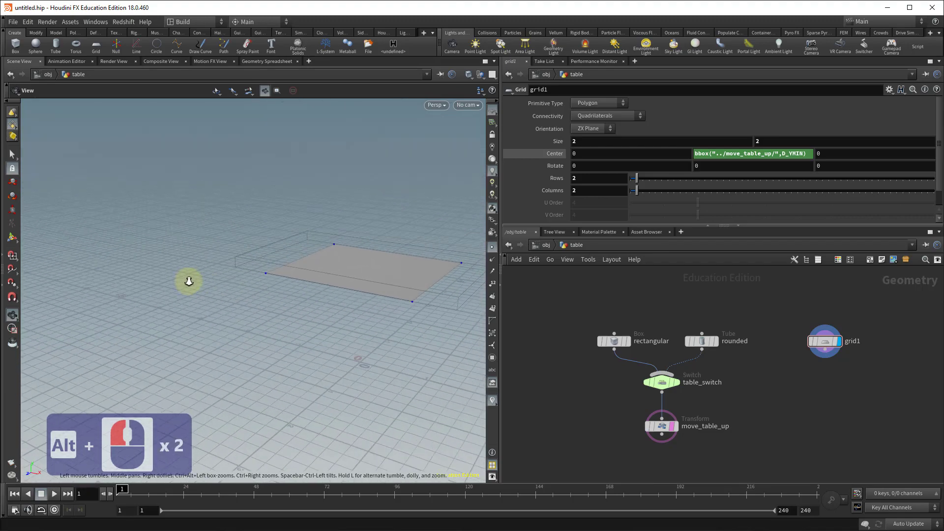
Set the table_switch node's Select Input to 1 to show the rounded tabletop.
{"action": "left_click", "coordinate": [662, 384]}
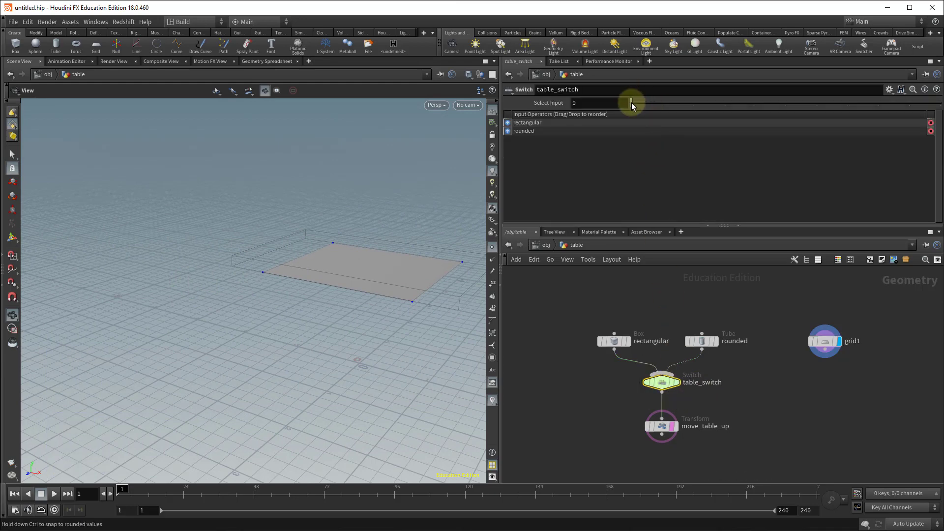
{"action": "left_click", "coordinate": [657, 105]}
{"action": "left_click_drag", "start_coordinate": [445, 303], "coordinate": [248, 217]}
{"action": "right_click_drag", "start_coordinate": [249, 217], "coordinate": [316, 273], "text": "alt"}
{"action": "left_click_drag", "start_coordinate": [316, 273], "coordinate": [312, 370], "text": "alt"}
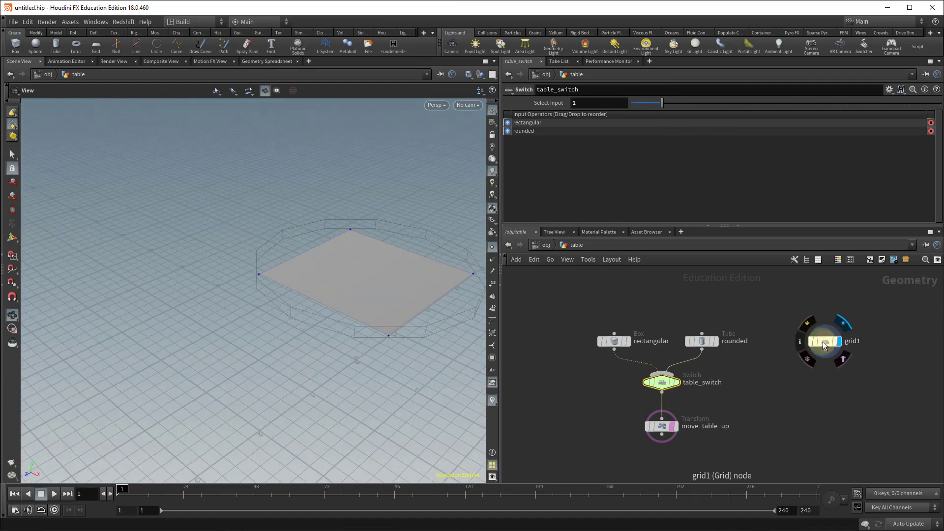
Set the grid's size to 1.5 by 1.5.
{"action": "left_click", "coordinate": [825, 344]}
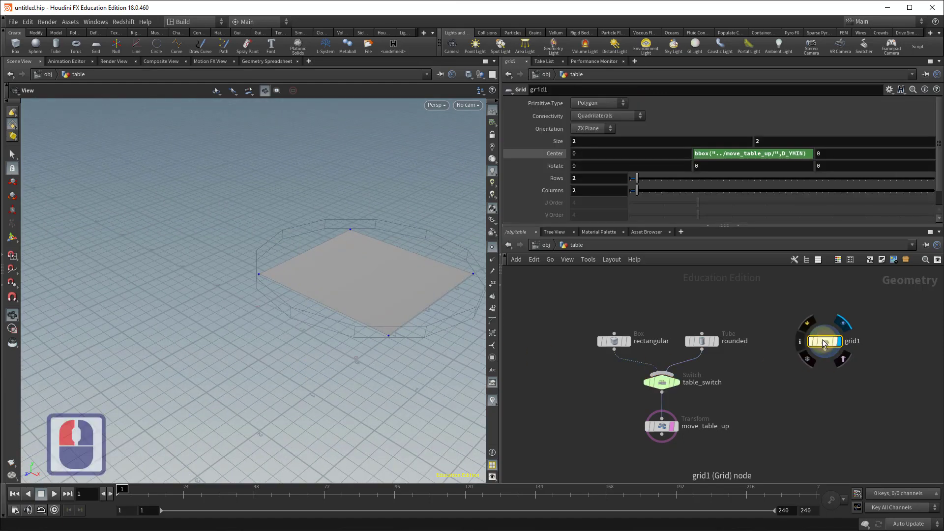
{"action": "middle_click", "coordinate": [558, 143]}
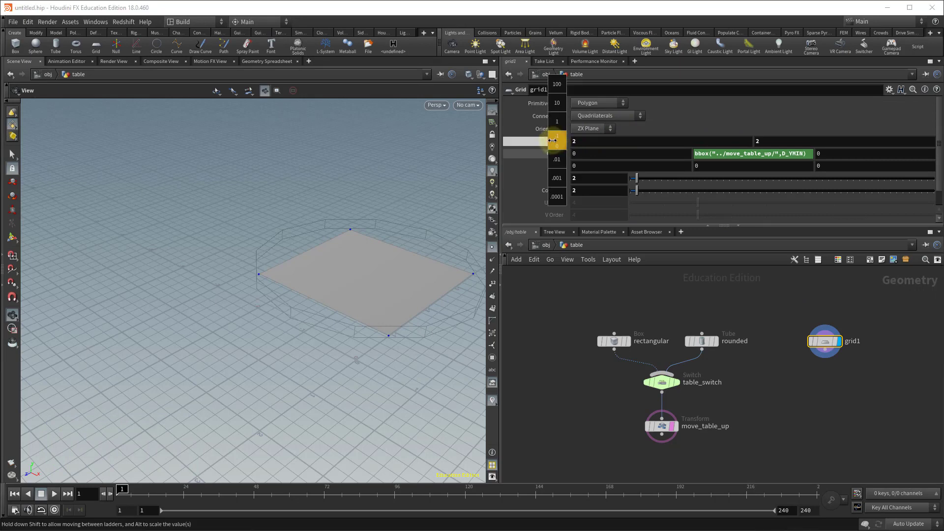
{"action": "middle_click_drag", "start_coordinate": [546, 141], "coordinate": [529, 137]}
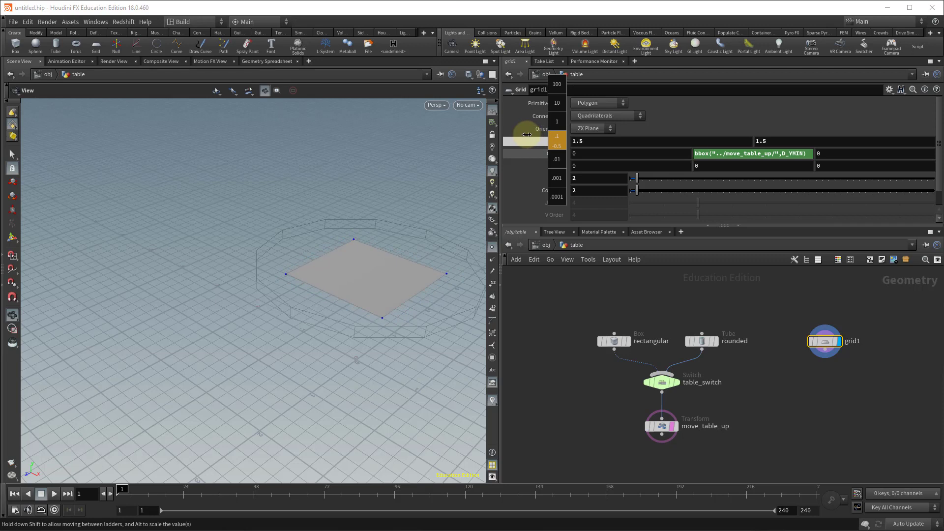
{"action": "middle_click_drag", "start_coordinate": [526, 135], "coordinate": [527, 135]}
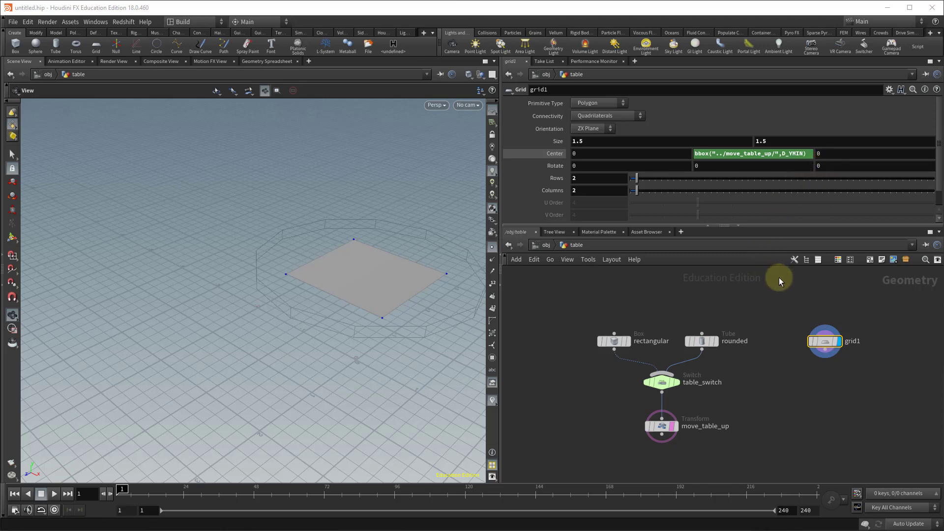
Add a PolyExtrude node below the grid in the network.
{"action": "middle_click_drag", "start_coordinate": [819, 406], "coordinate": [720, 388]}
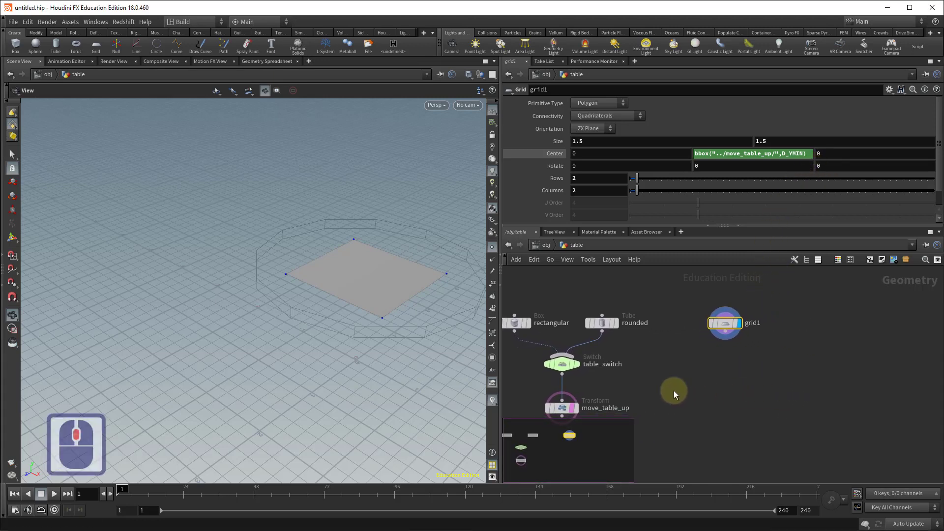
{"action": "left_click", "coordinate": [15, 509]}
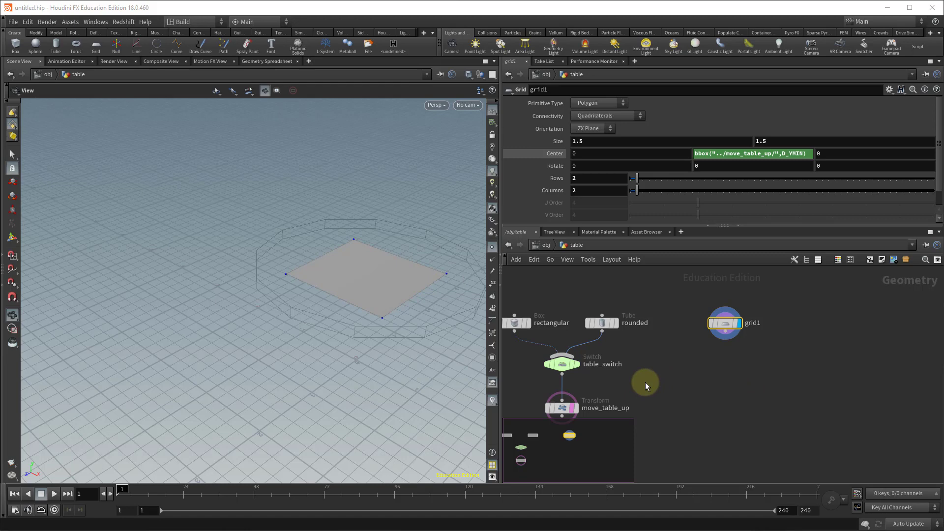
{"action": "left_click", "coordinate": [794, 381]}
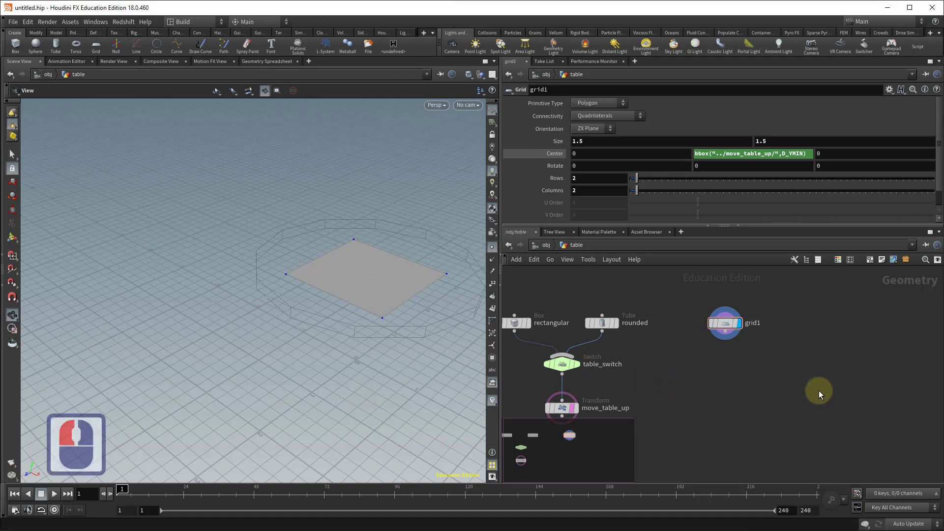
{"action": "key", "text": "Tab"}
{"action": "type", "text": "polyext"}
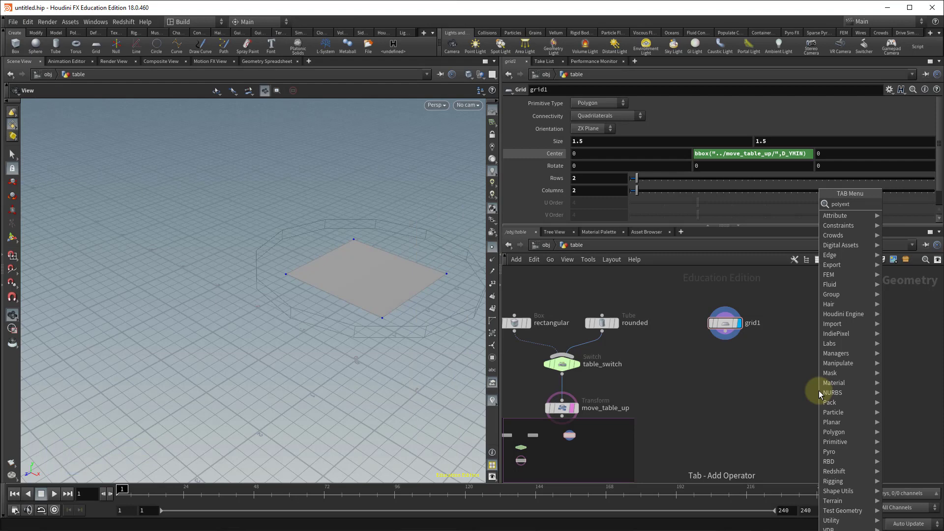
{"action": "left_click", "coordinate": [860, 205]}
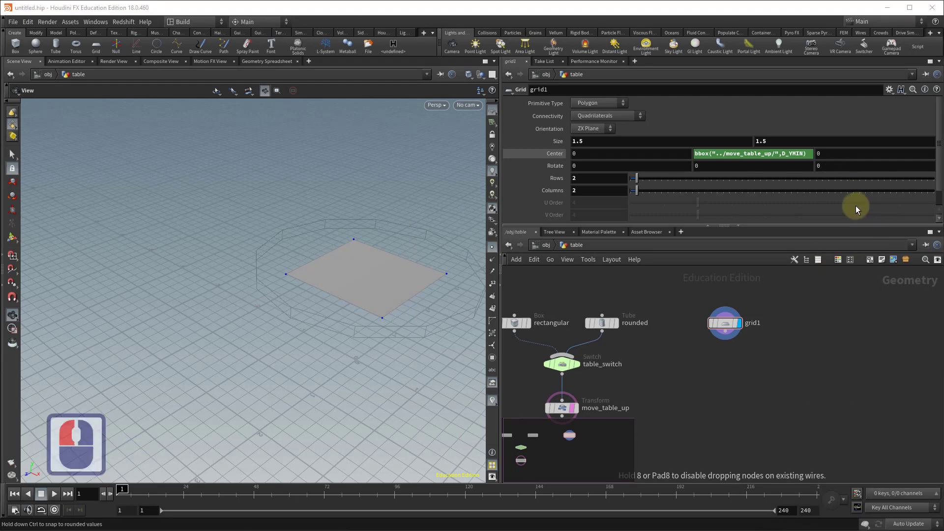
{"action": "left_click", "coordinate": [739, 372]}
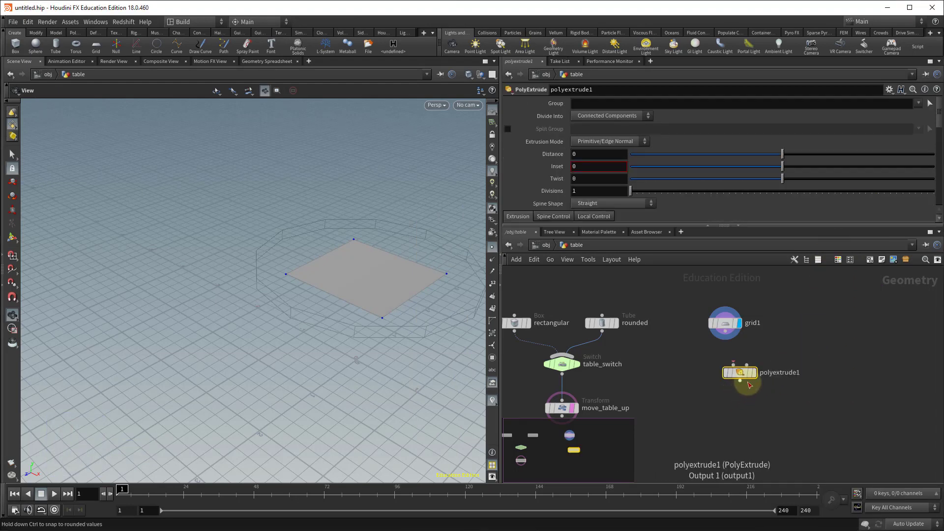
{"action": "left_click_drag", "start_coordinate": [729, 363], "coordinate": [729, 364]}
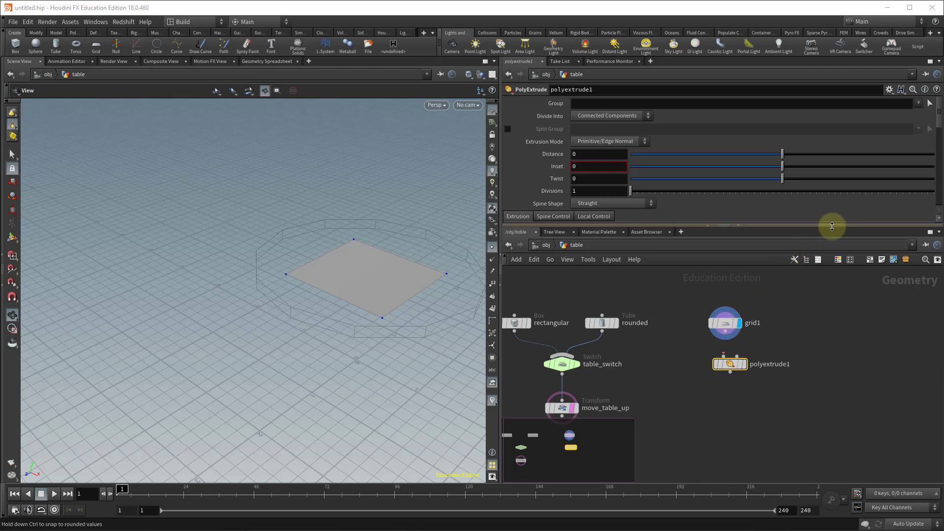
Connect the grid's output into the polyextrude1 node's input.
{"action": "left_click_drag", "start_coordinate": [833, 226], "coordinate": [830, 290]}
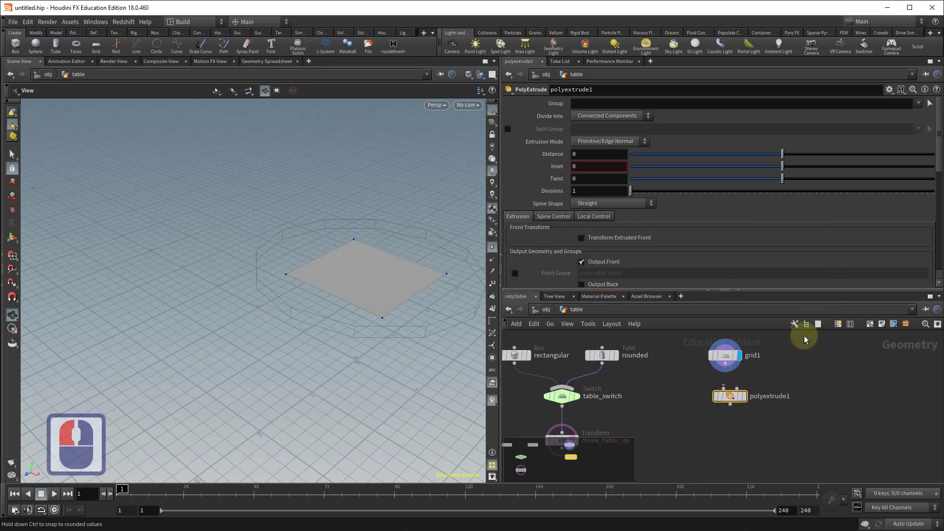
{"action": "left_click", "coordinate": [729, 367]}
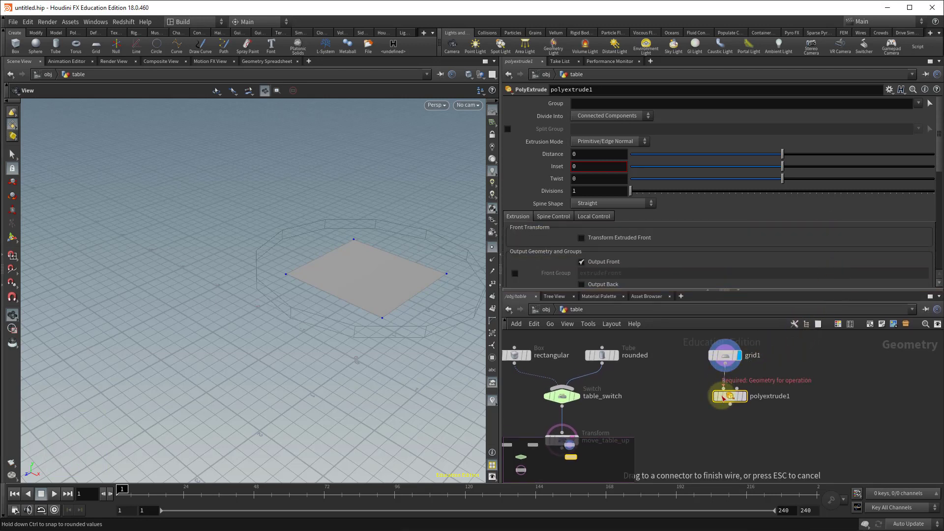
{"action": "left_click", "coordinate": [730, 396]}
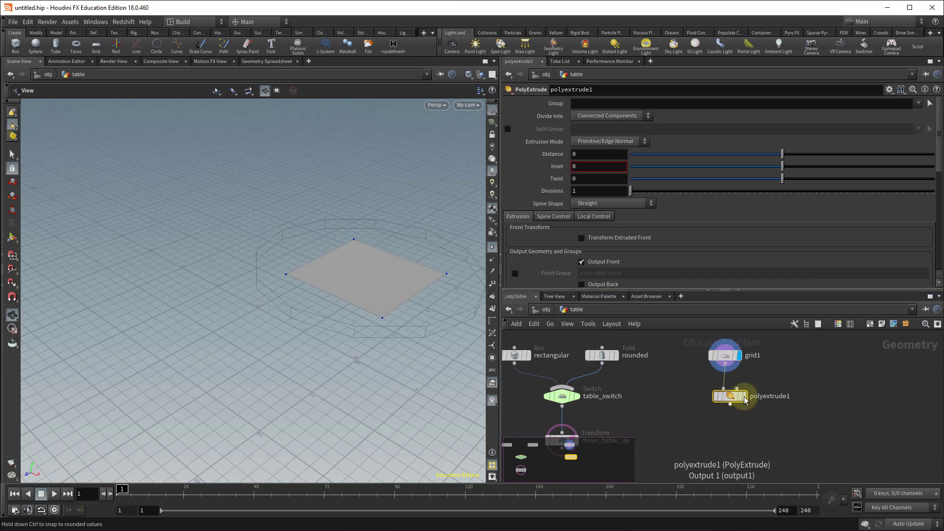
{"action": "left_click", "coordinate": [744, 397]}
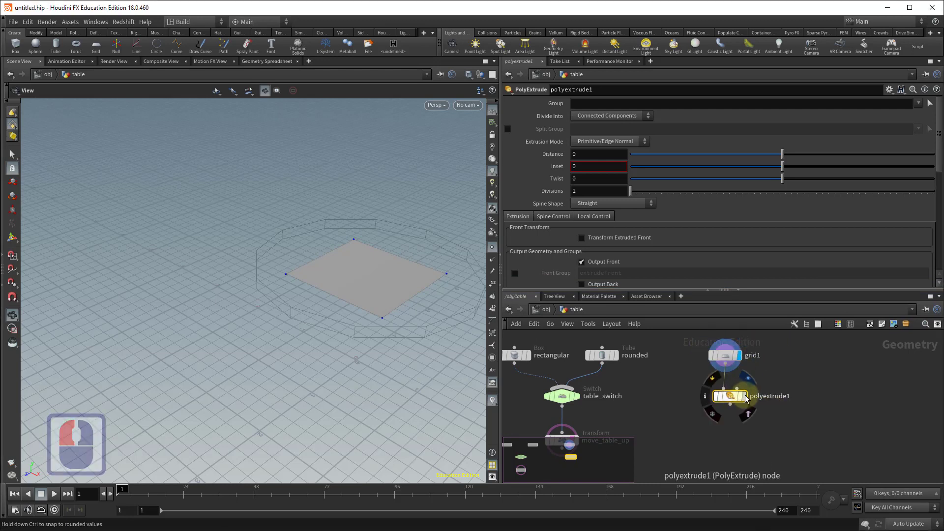
Set the polyextrude1 node's Inset to about 0.092.
{"action": "left_click", "coordinate": [746, 398]}
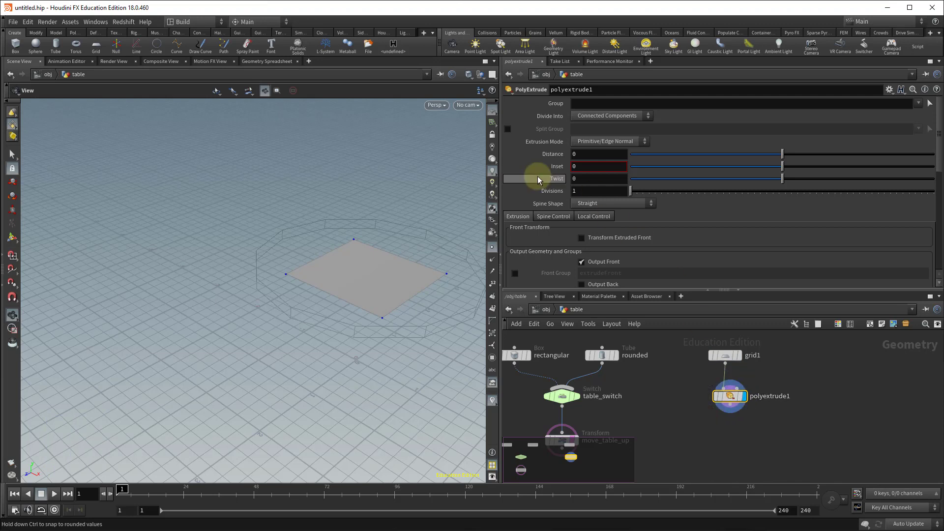
{"action": "scroll", "coordinate": [746, 162], "scroll_direction": "down", "scroll_amount": 4}
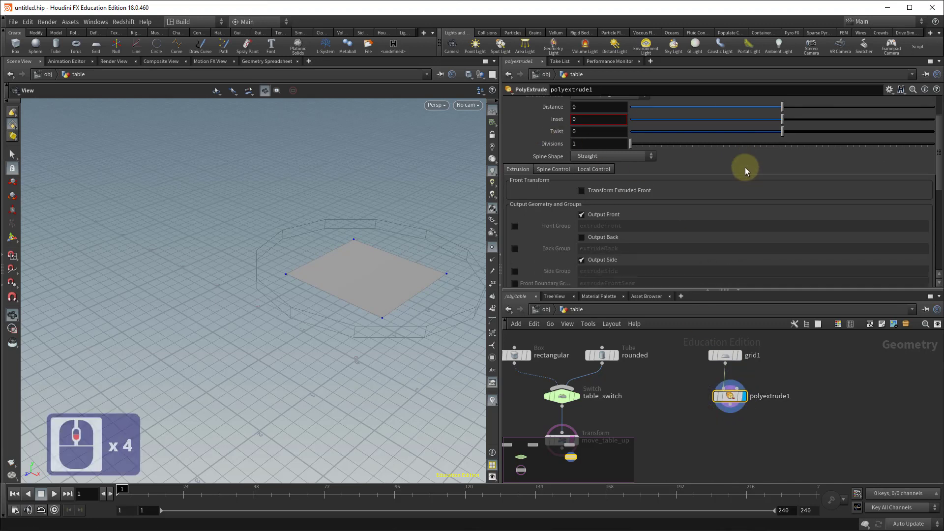
{"action": "scroll", "coordinate": [745, 167], "scroll_direction": "up", "scroll_amount": 4}
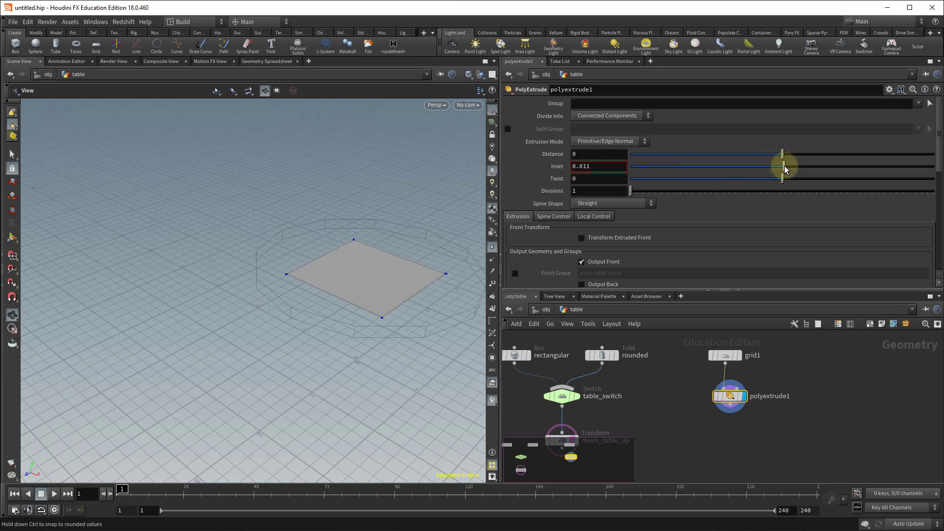
{"action": "left_click_drag", "start_coordinate": [784, 168], "coordinate": [807, 169]}
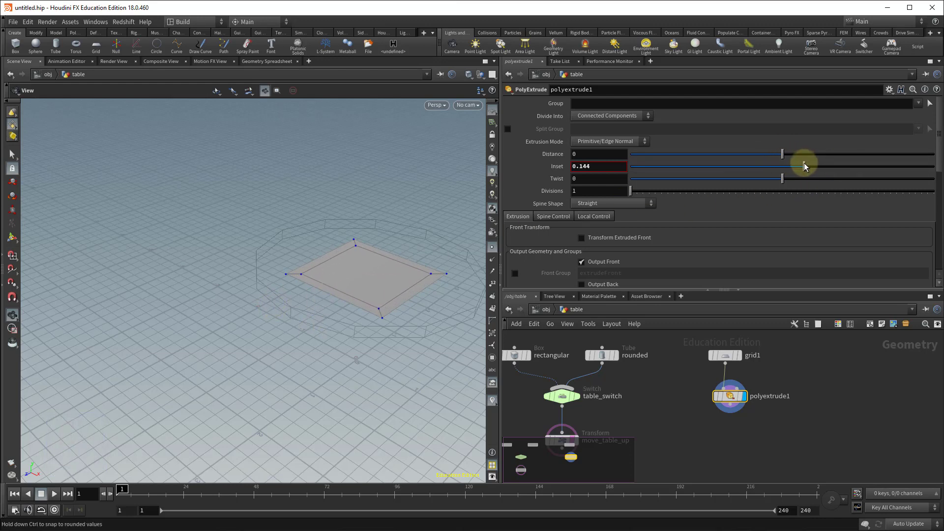
{"action": "mouse_move", "coordinate": [804, 163]}
{"action": "left_mouse_down"}
{"action": "mouse_move", "coordinate": [791, 164]}
{"action": "mouse_move", "coordinate": [830, 163]}
{"action": "mouse_move", "coordinate": [746, 169]}
{"action": "mouse_move", "coordinate": [811, 169]}
{"action": "left_mouse_up"}
{"action": "left_click_drag", "start_coordinate": [810, 169], "coordinate": [799, 176]}
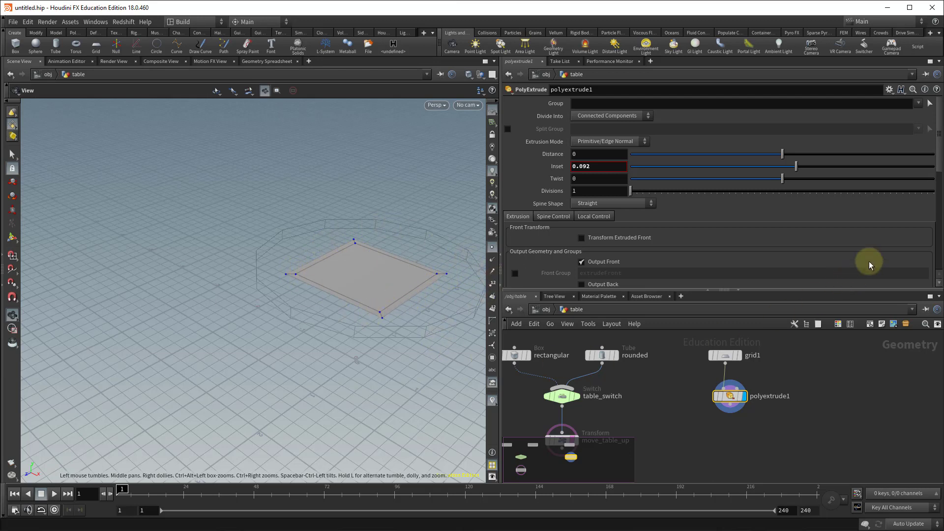
Turn off Output Side on the polyextrude1 node.
{"action": "scroll", "coordinate": [876, 195], "scroll_direction": "down", "scroll_amount": 3}
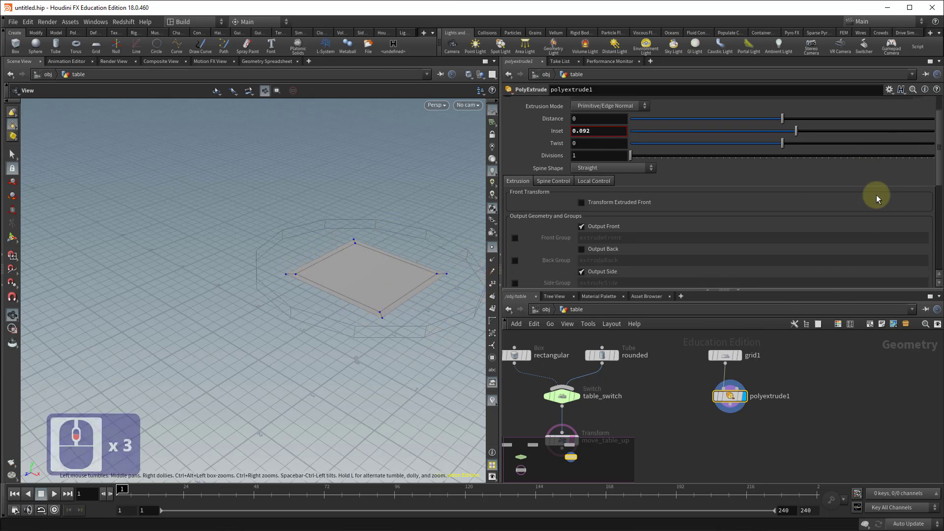
{"action": "scroll", "coordinate": [875, 195], "scroll_direction": "down", "scroll_amount": 4}
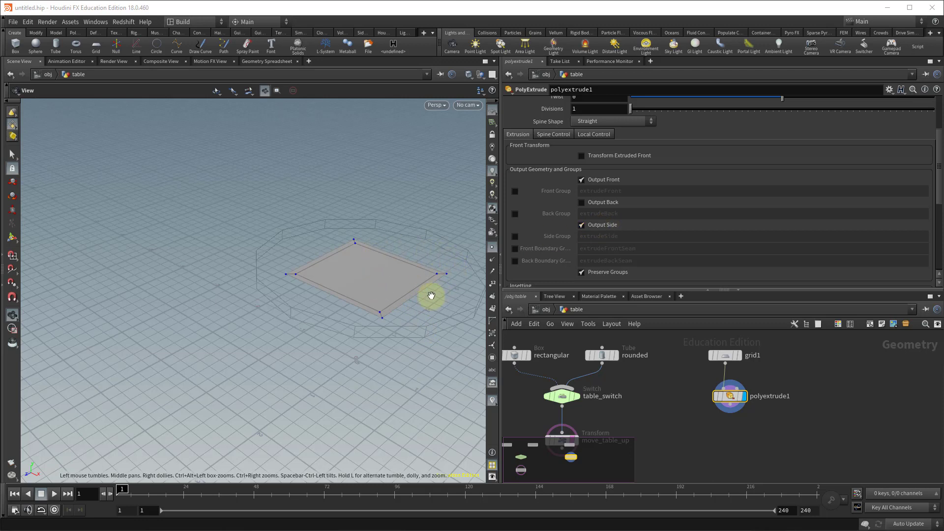
{"action": "left_click", "coordinate": [582, 225]}
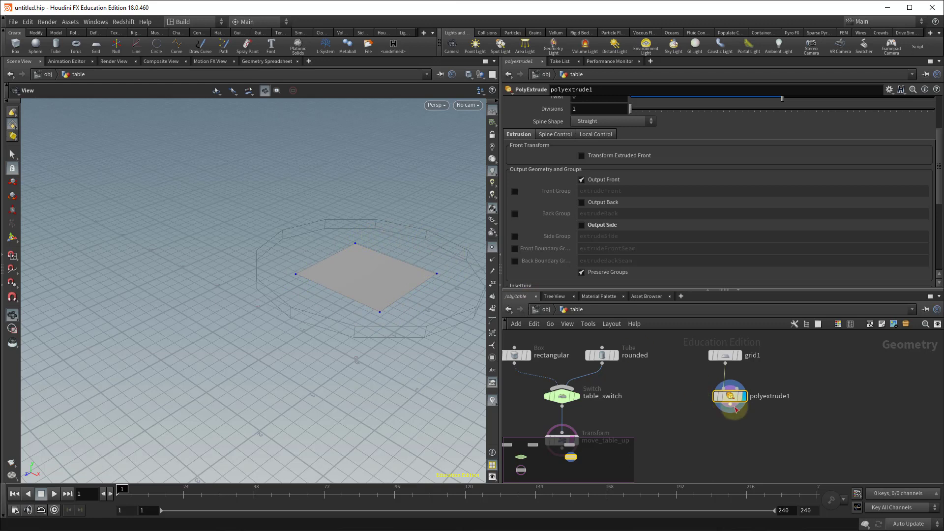
Add an Add node beside polyextrude1 in the network.
{"action": "mouse_move", "coordinate": [739, 408]}
{"action": "left_mouse_down"}
{"action": "mouse_move", "coordinate": [726, 401]}
{"action": "mouse_move", "coordinate": [752, 395]}
{"action": "left_mouse_up"}
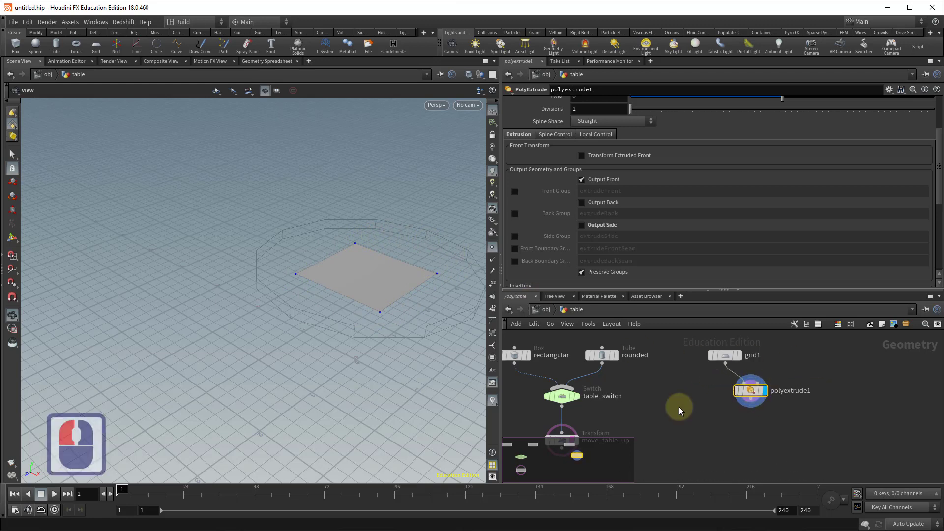
{"action": "left_click", "coordinate": [719, 429]}
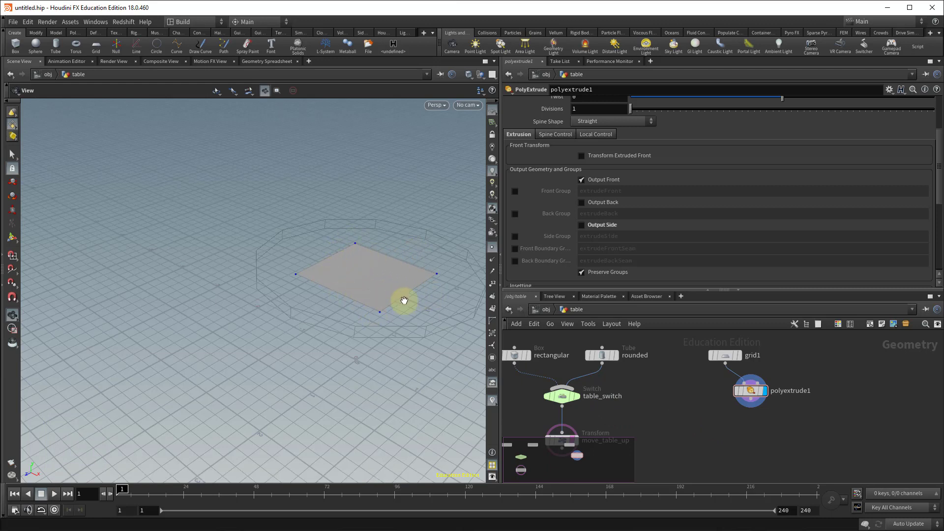
{"action": "left_click", "coordinate": [732, 426]}
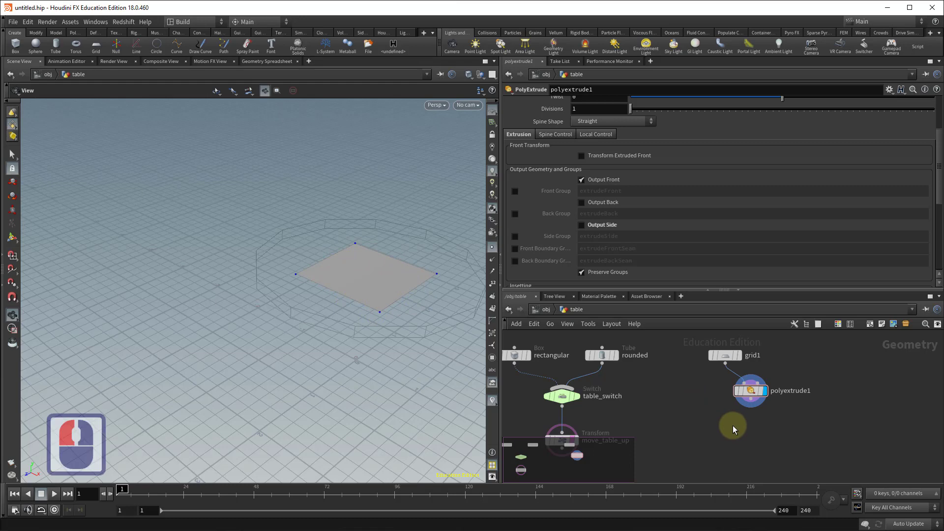
{"action": "key", "text": "Tab"}
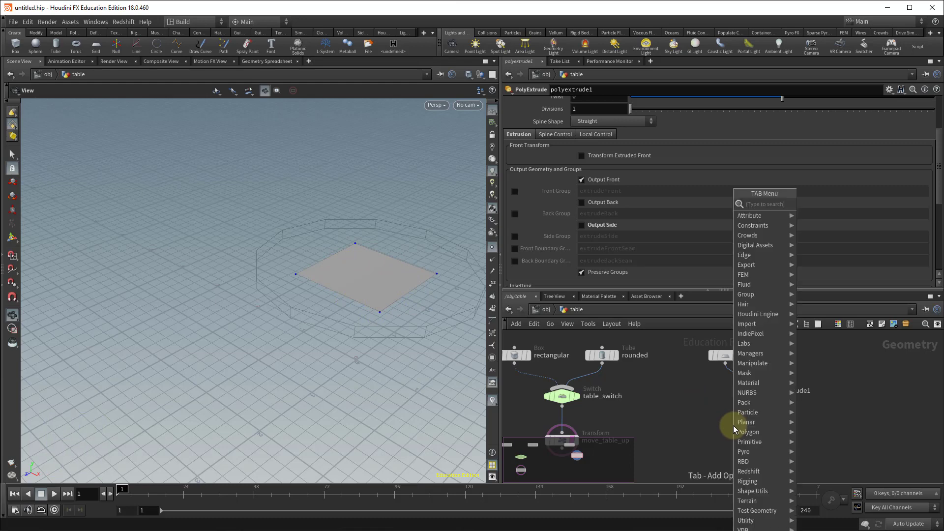
{"action": "type", "text": "add"}
{"action": "key", "text": "Return"}
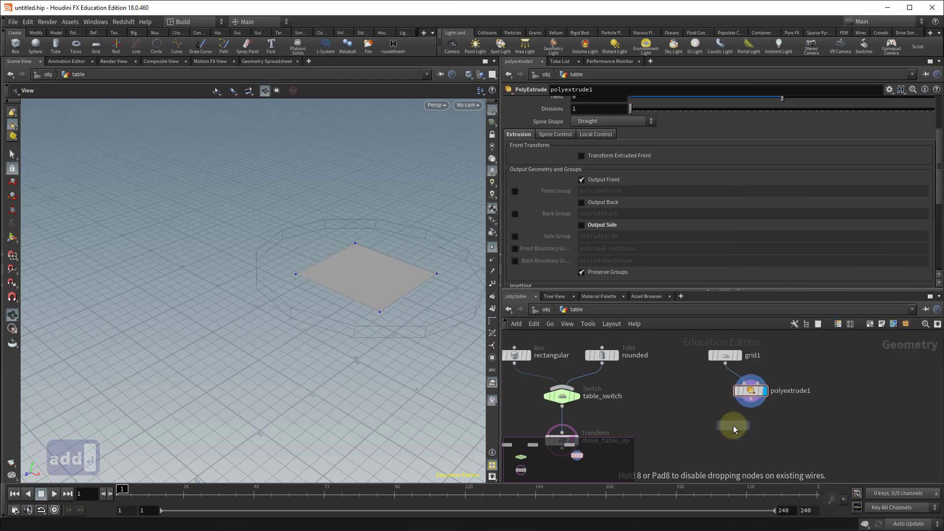
{"action": "left_click", "coordinate": [733, 425]}
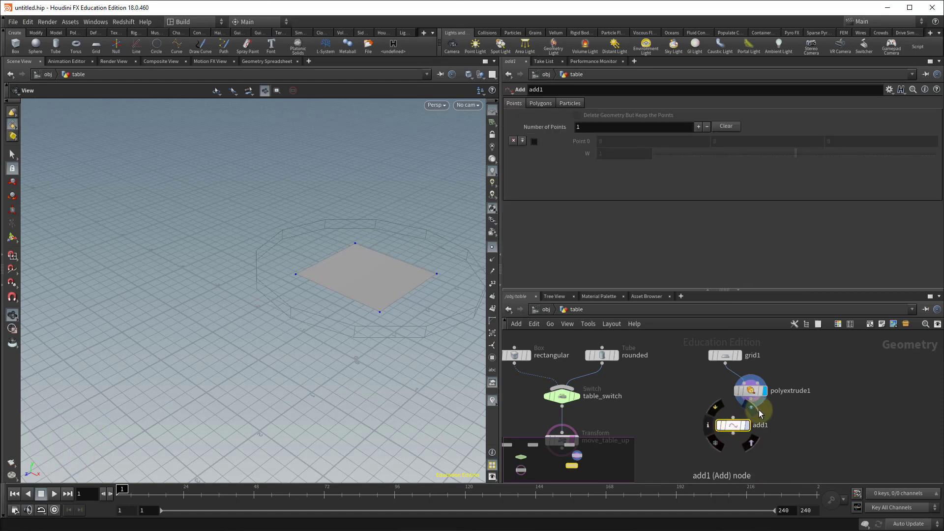
{"action": "left_click", "coordinate": [754, 405]}
{"action": "left_click", "coordinate": [733, 419]}
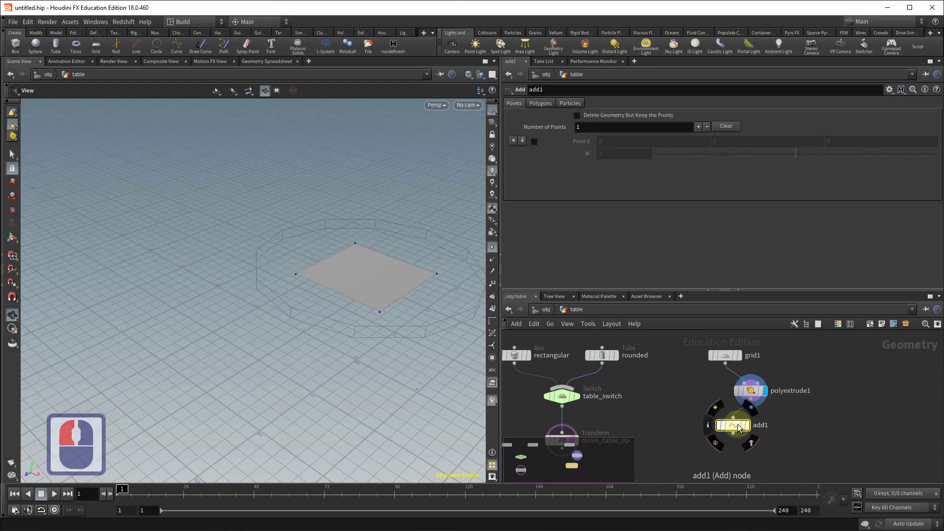
{"action": "left_click_drag", "start_coordinate": [720, 428], "coordinate": [704, 432]}
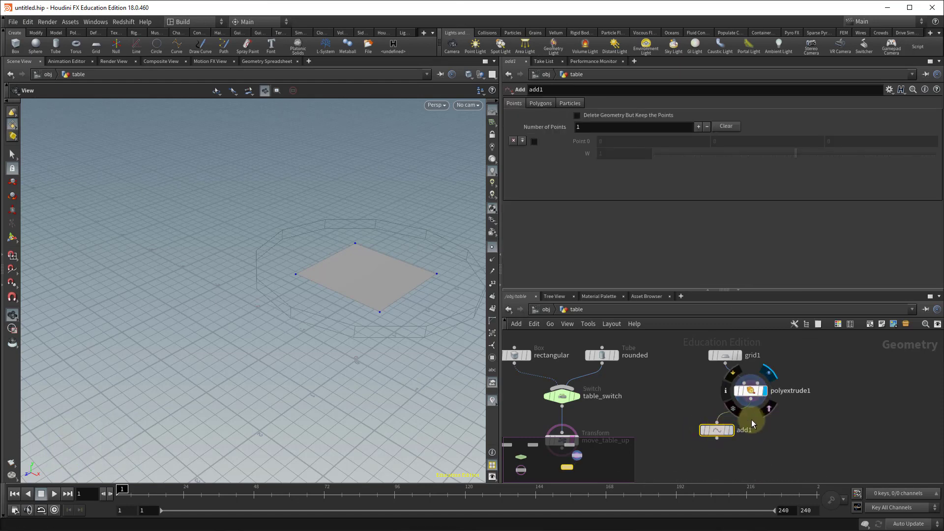
Enable Delete Geometry But Keep the Points on the add1 node.
{"action": "left_click", "coordinate": [731, 430]}
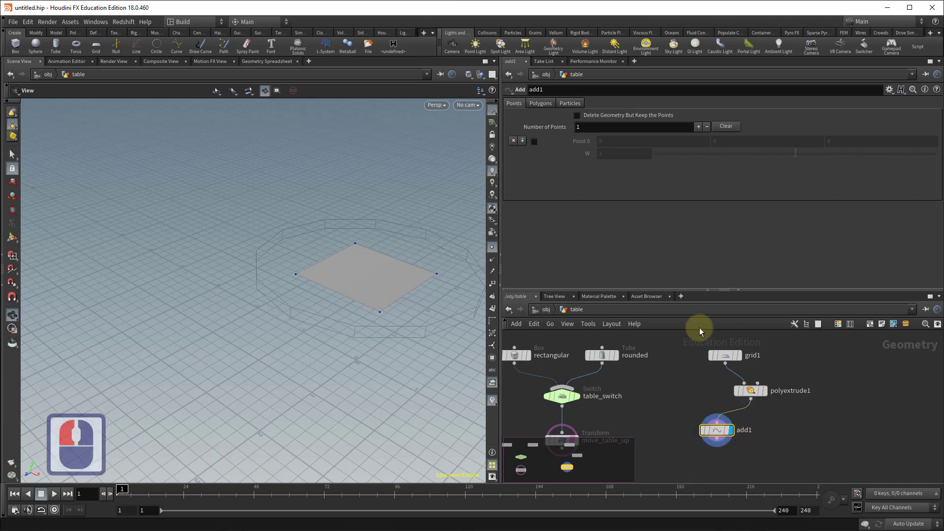
{"action": "left_click", "coordinate": [541, 104]}
{"action": "left_click", "coordinate": [570, 104]}
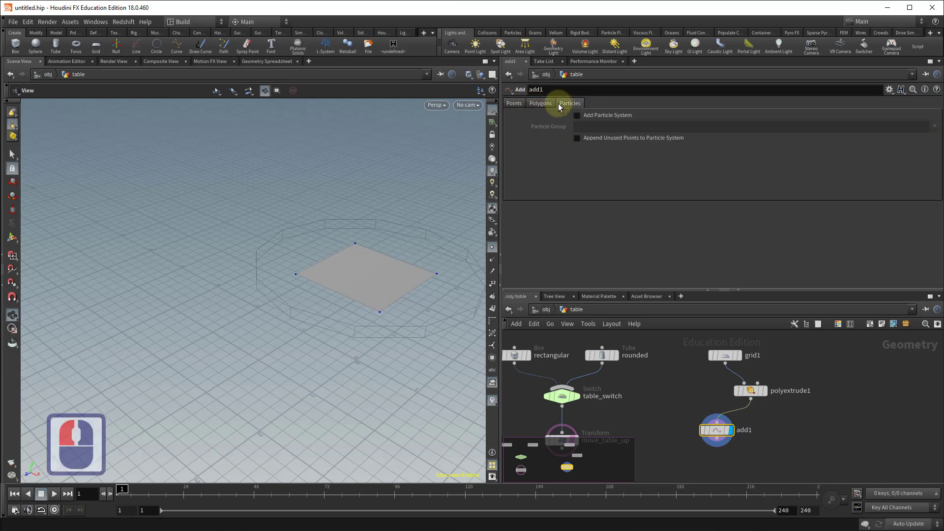
{"action": "left_click", "coordinate": [514, 103]}
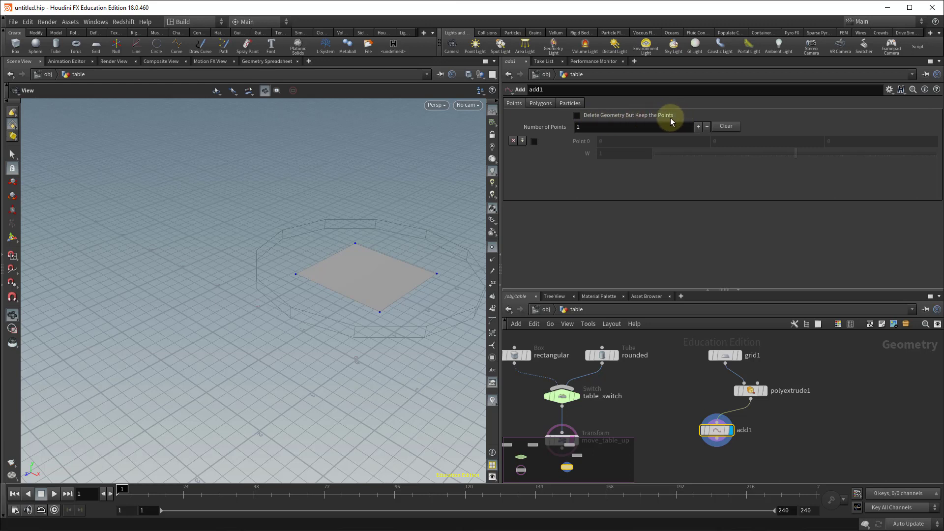
{"action": "left_click", "coordinate": [577, 116]}
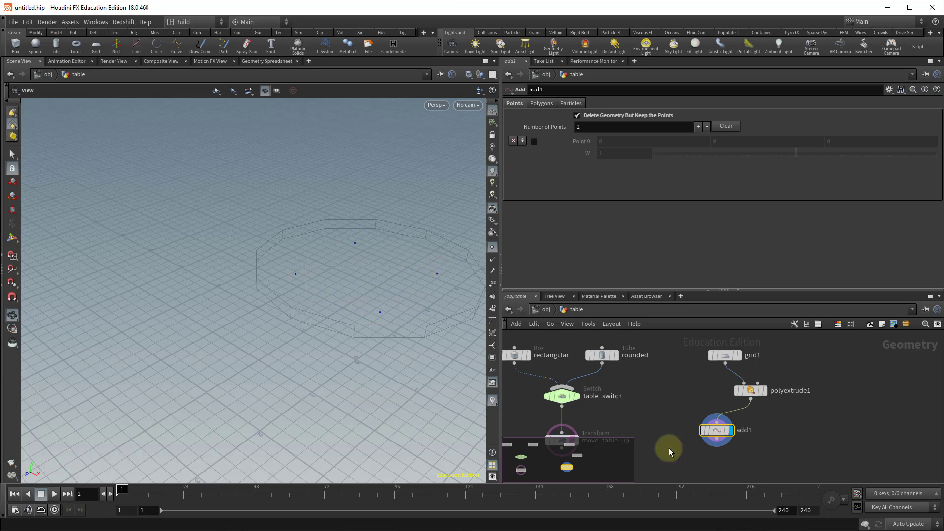
Connect the grid's output into the add1 node's input.
{"action": "mouse_move", "coordinate": [753, 392]}
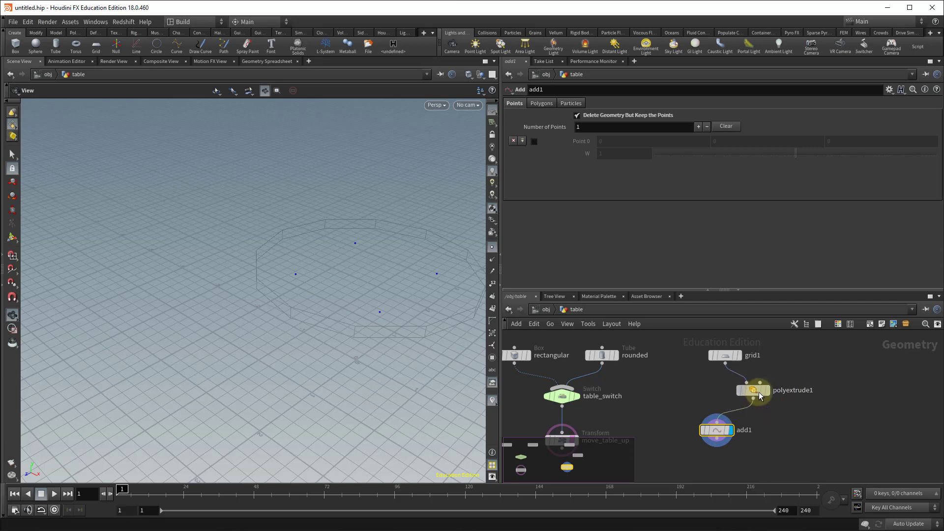
{"action": "left_click_drag", "start_coordinate": [759, 391], "coordinate": [785, 397]}
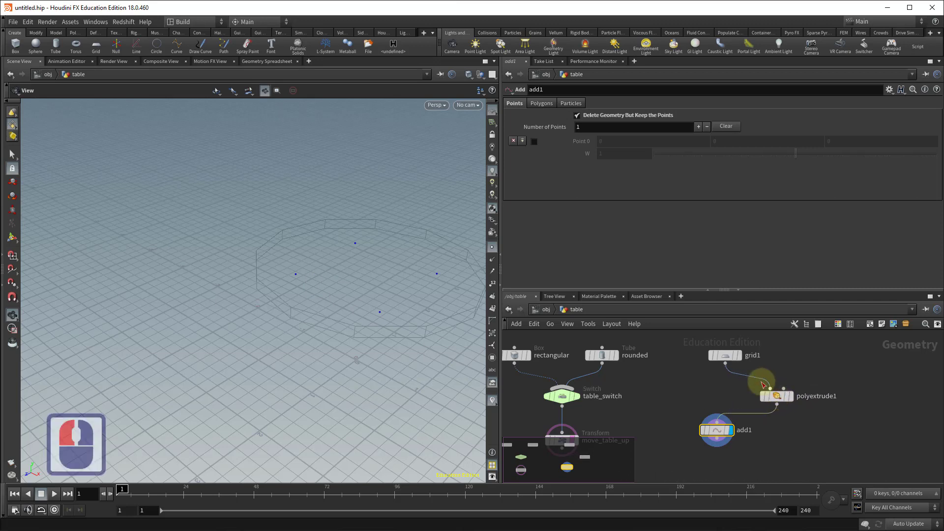
{"action": "left_click", "coordinate": [727, 366]}
{"action": "left_click", "coordinate": [719, 426]}
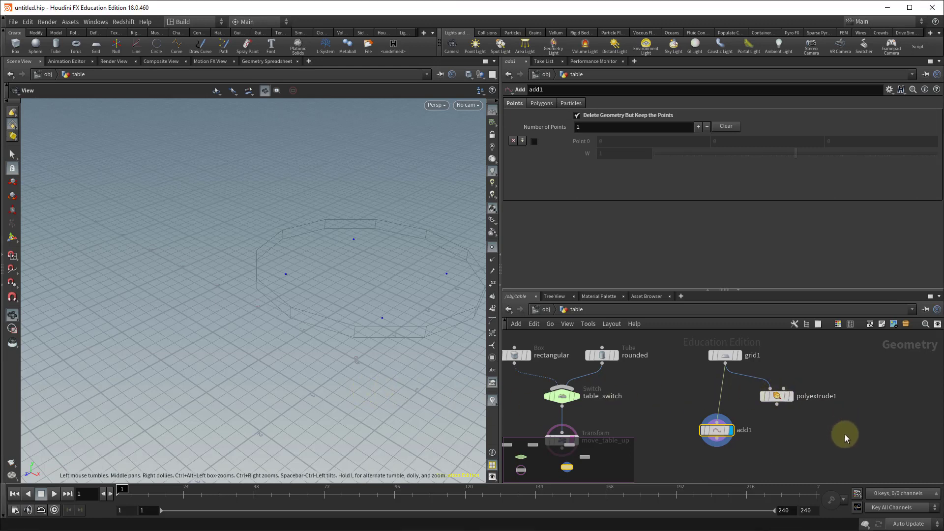
Create a Box node and rename it tableLeg.
{"action": "key", "text": "Tab"}
{"action": "type", "text": "box"}
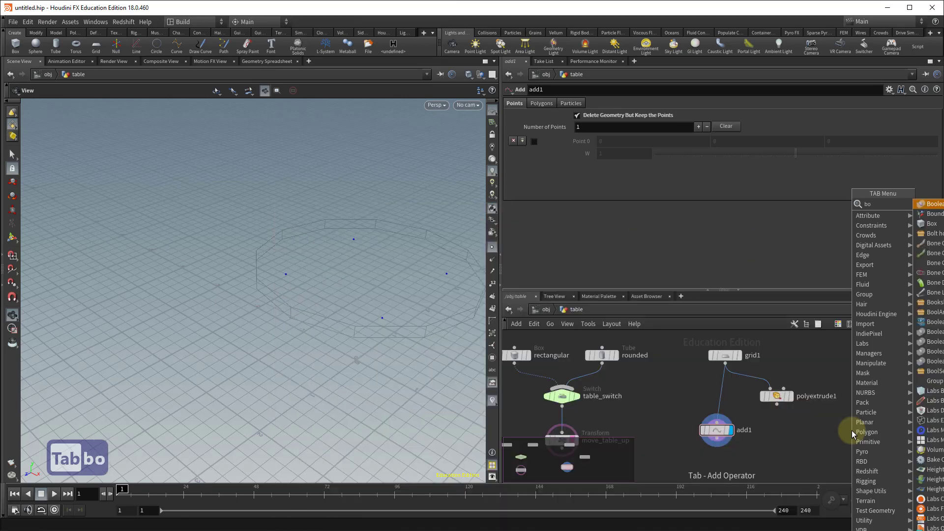
{"action": "key", "text": "Return"}
{"action": "left_click", "coordinate": [852, 430]}
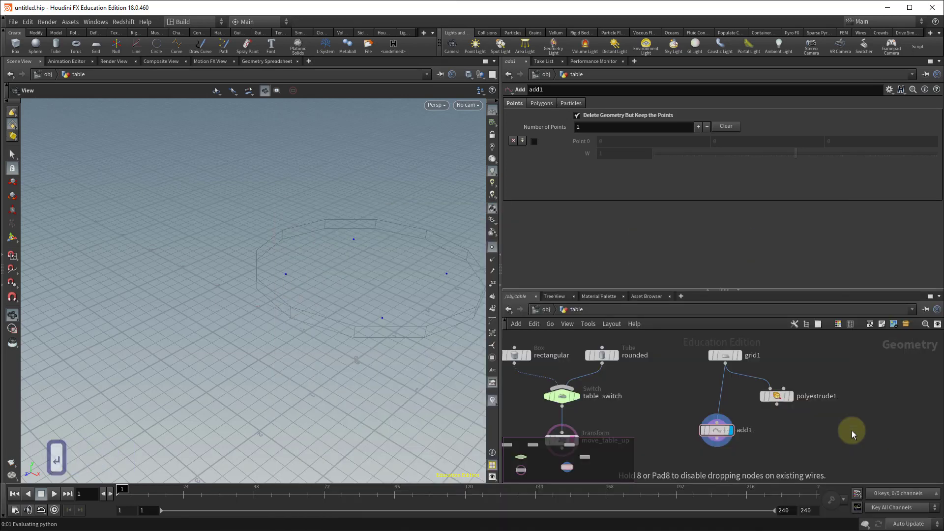
{"action": "double_click", "coordinate": [878, 430]}
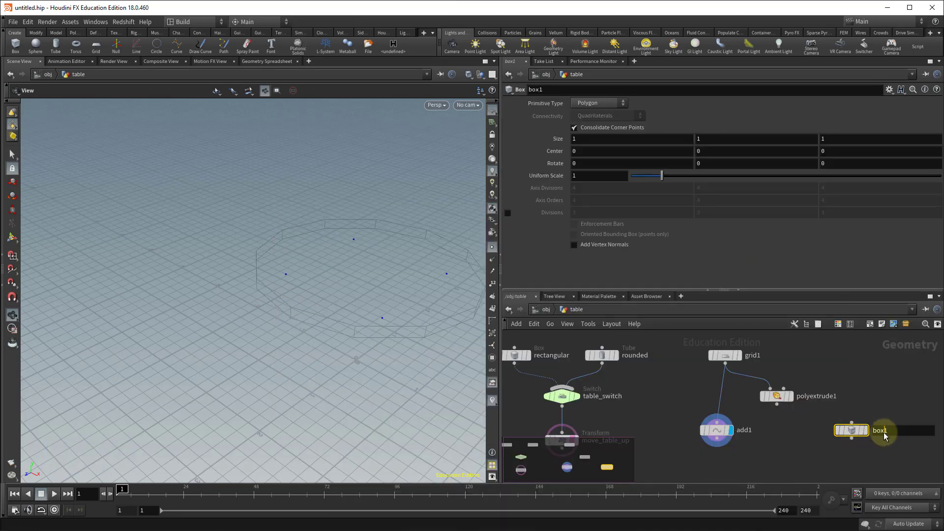
{"action": "type", "text": "table"}
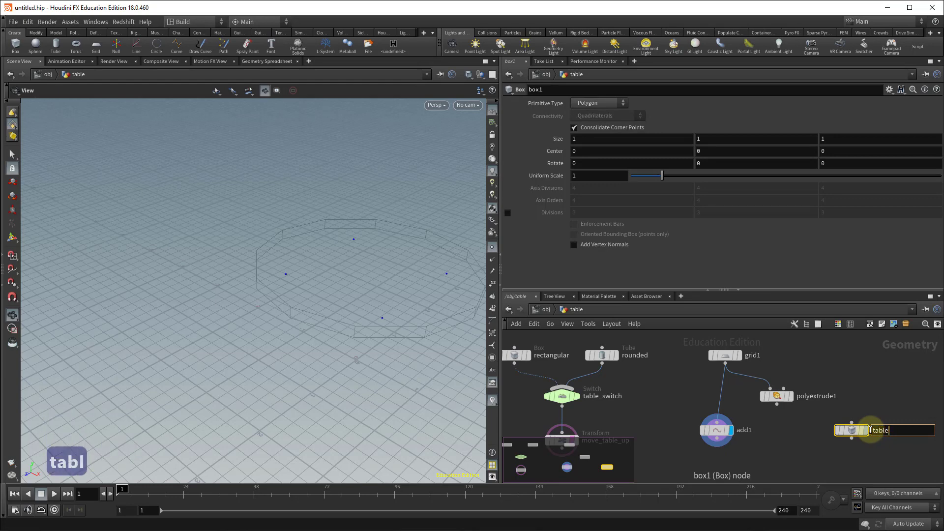
{"action": "type", "text": "Leg"}
{"action": "key", "text": "Return"}
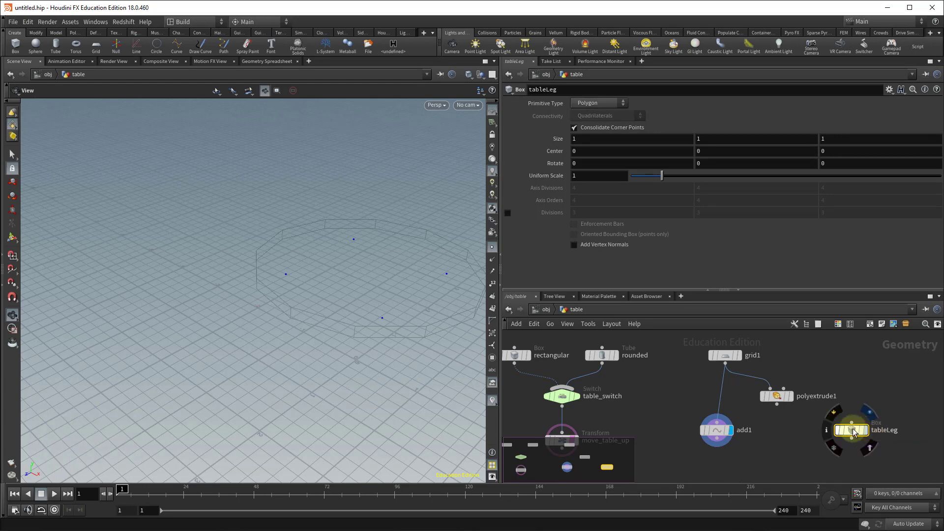
Set the tableLeg box's size to 0.15, 1, 0.15.
{"action": "left_click", "coordinate": [585, 138]}
{"action": "key", "text": "BackSpace"}
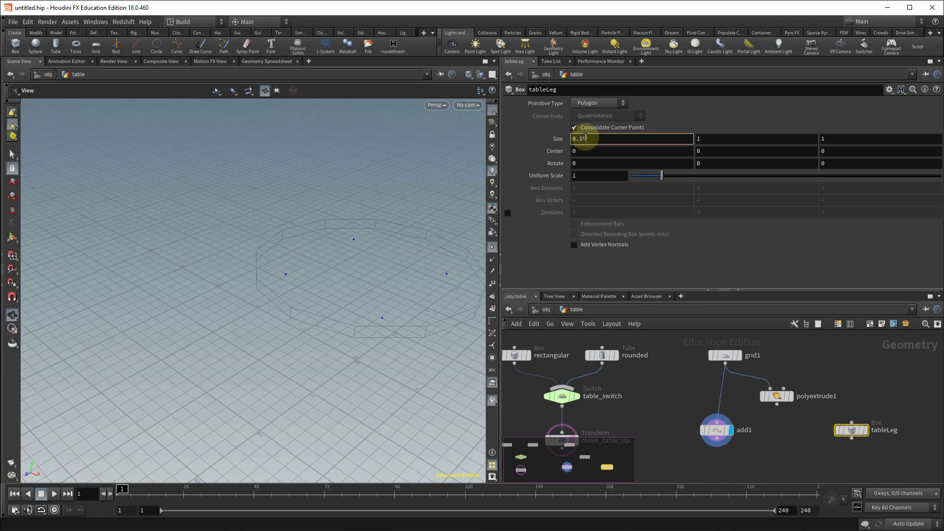
{"action": "key", "text": "Tab"}
{"action": "key", "text": "Tab"}
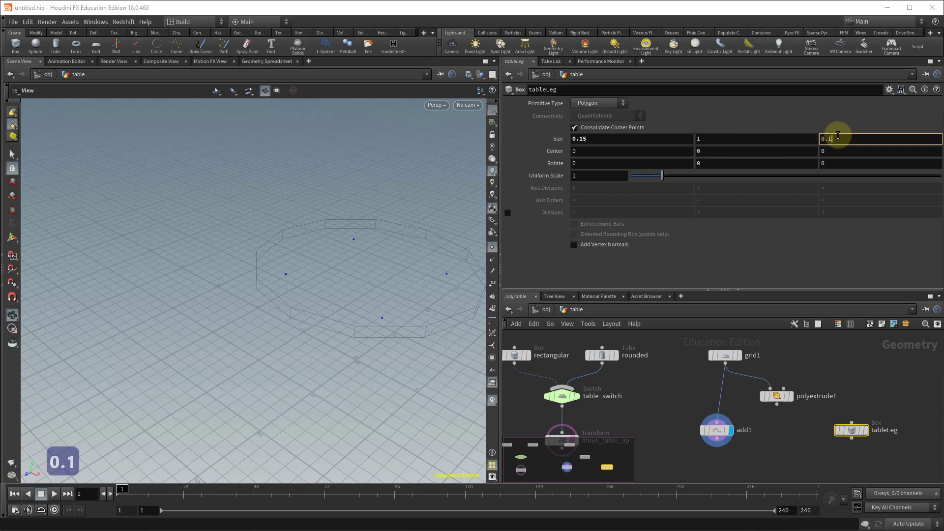
{"action": "key", "text": "Return"}
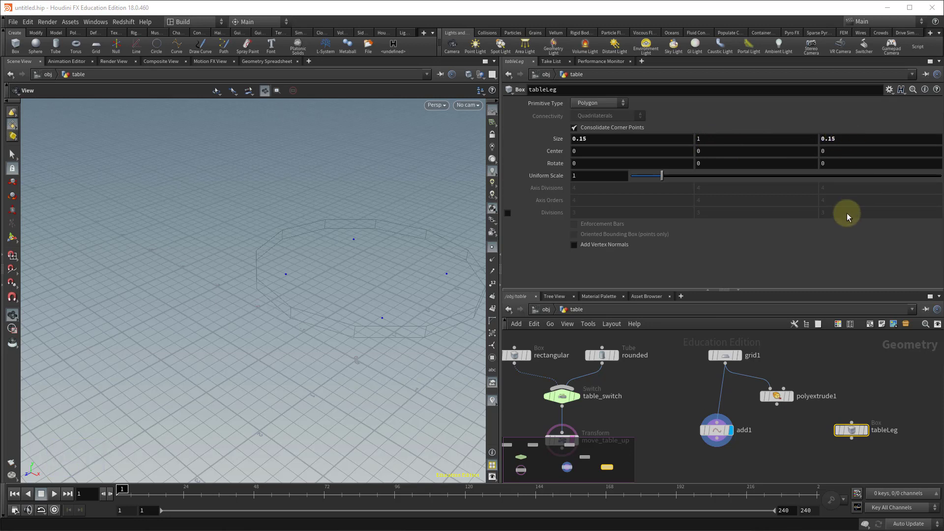
Set the tableLeg node as the displayed geometry.
{"action": "left_click", "coordinate": [865, 430]}
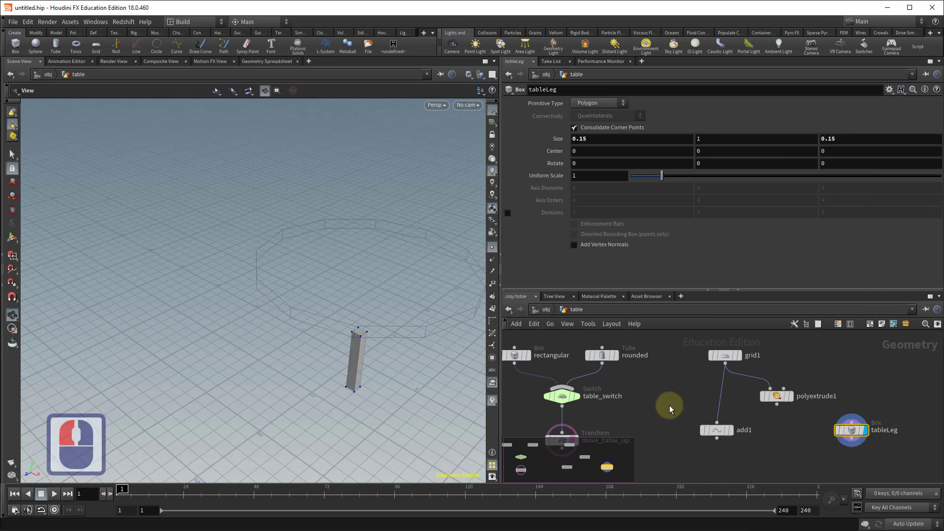
{"action": "left_click_drag", "start_coordinate": [347, 432], "coordinate": [344, 393]}
{"action": "mouse_move", "coordinate": [305, 311]}
{"action": "left_mouse_down", "text": "alt"}
{"action": "mouse_move", "coordinate": [272, 234]}
{"action": "mouse_move", "coordinate": [236, 272]}
{"action": "mouse_move", "coordinate": [302, 305]}
{"action": "left_mouse_up", "text": "alt"}
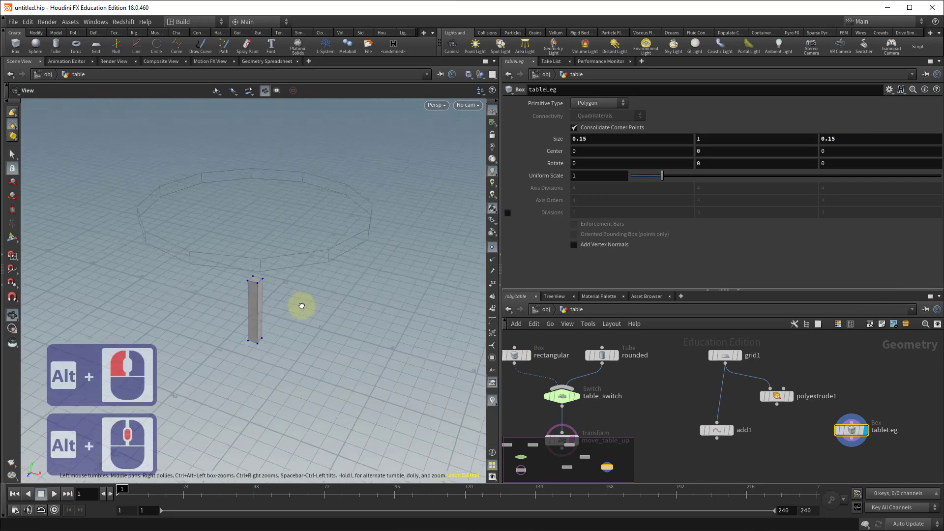
{"action": "middle_click_drag", "start_coordinate": [301, 305], "coordinate": [305, 292], "text": "alt"}
{"action": "left_click", "coordinate": [214, 339], "text": "alt"}
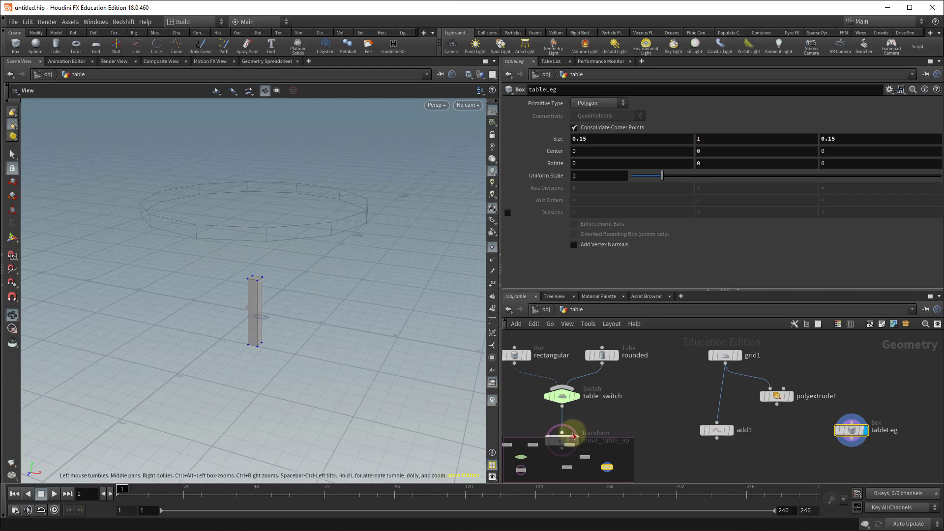
{"action": "middle_click_drag", "start_coordinate": [652, 401], "coordinate": [655, 372]}
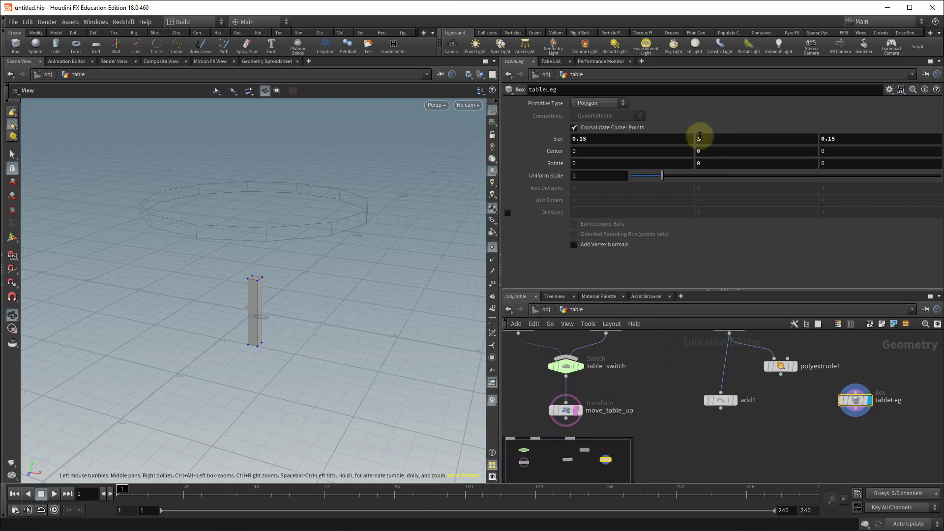
Set the tableLeg box's Y size to the expression bbox("../move_table_up/",D_YMIN).
{"action": "left_click_drag", "start_coordinate": [706, 138], "coordinate": [659, 138]}
{"action": "type", "text": "b"}
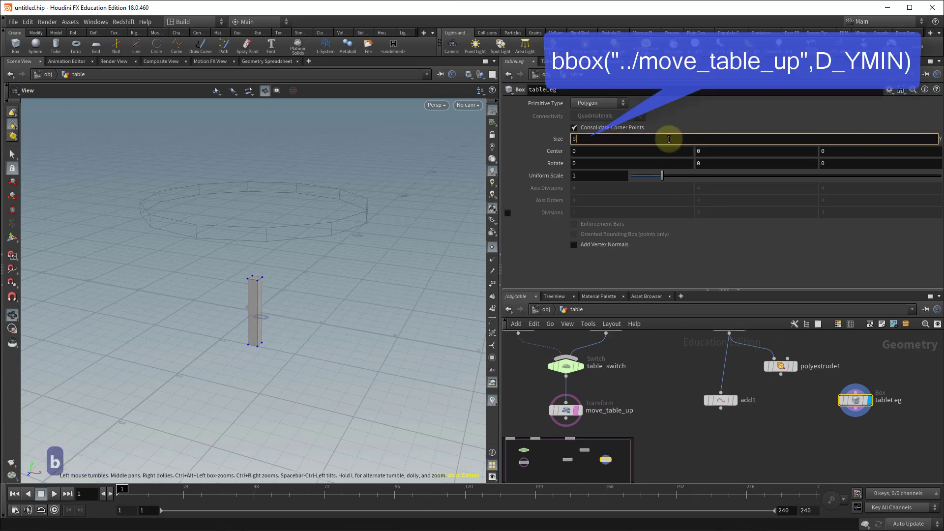
{"action": "type", "text": "box(\"../"}
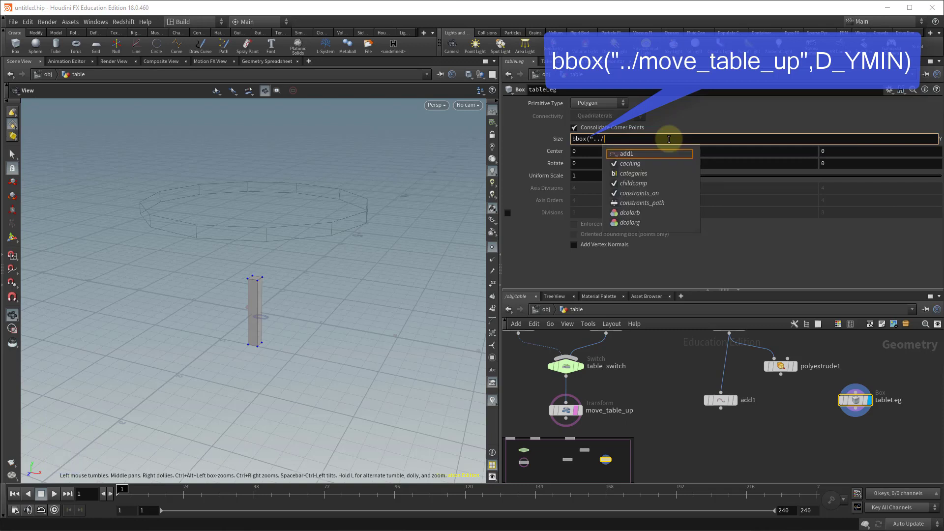
{"action": "type", "text": "move"}
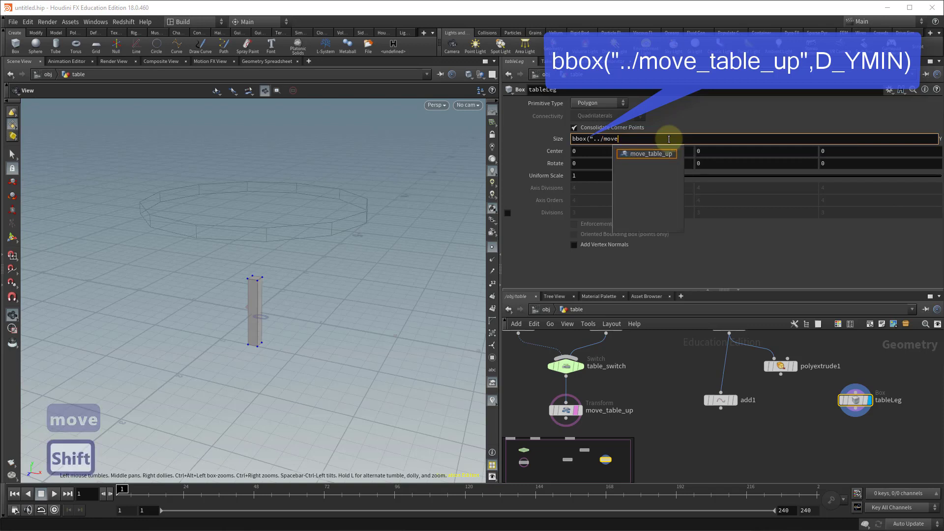
{"action": "key", "text": "Down"}
{"action": "key", "text": "Return"}
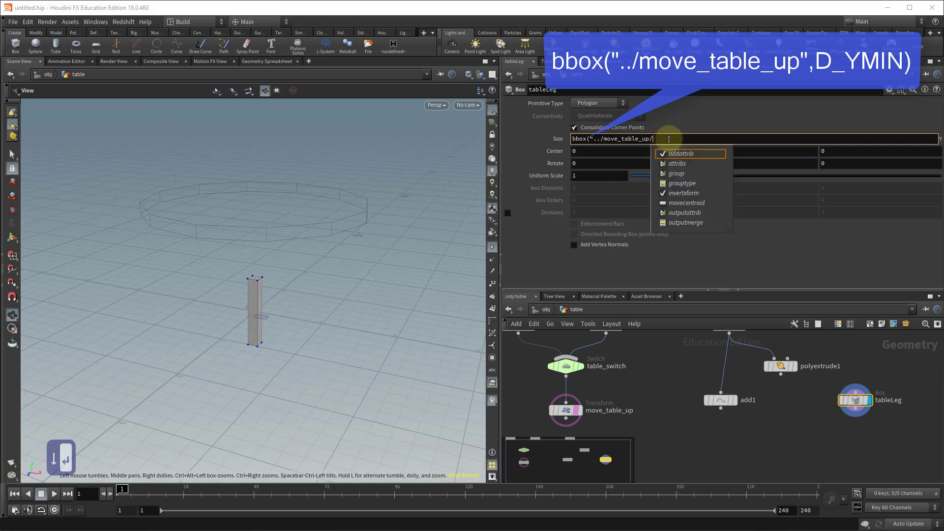
{"action": "type", "text": "\""}
{"action": "type", "text": ",D"}
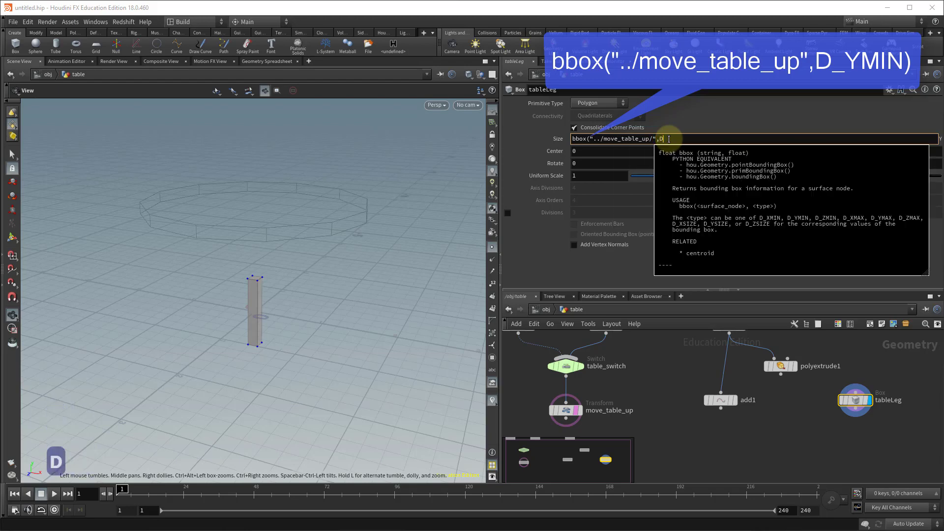
{"action": "type", "text": "_YMI"}
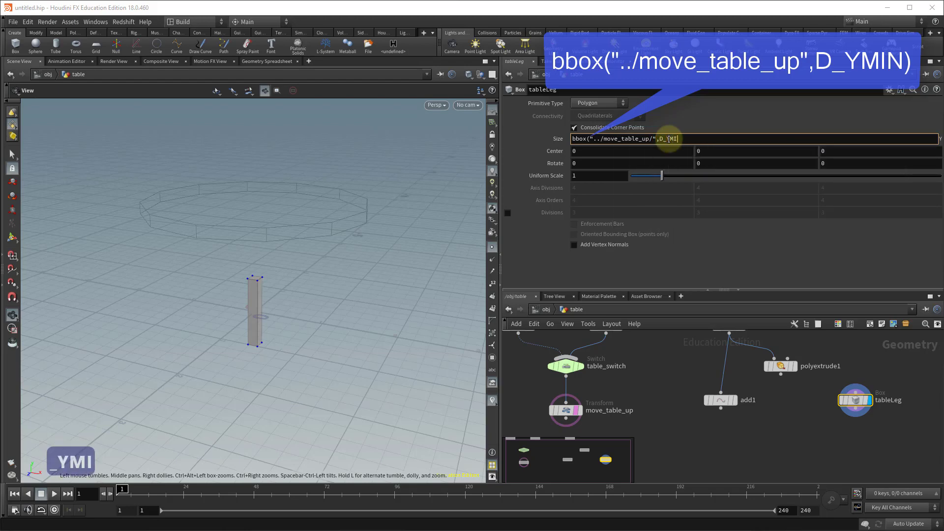
{"action": "type", "text": "N)"}
{"action": "key", "text": "Return"}
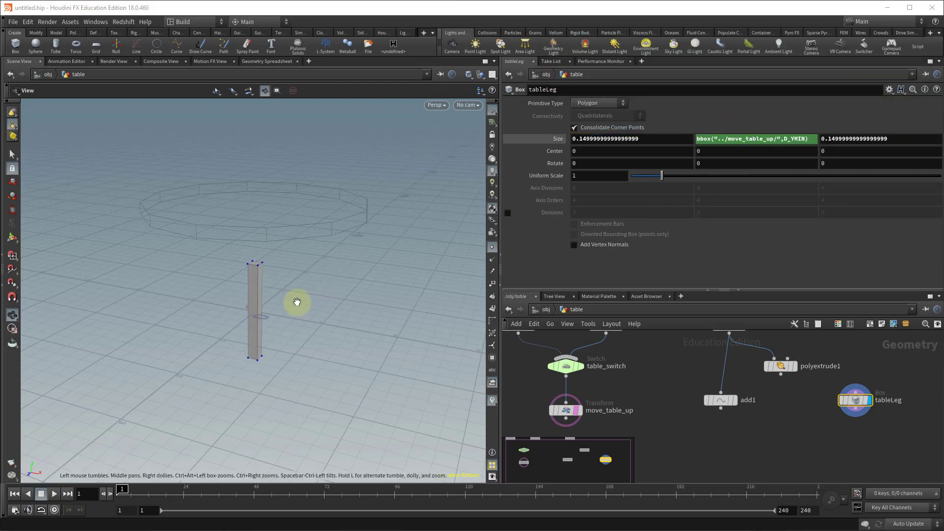
Inspect the move_table_up node's translate values, then return to the tableLeg node's parameters.
{"action": "left_click_drag", "start_coordinate": [297, 305], "coordinate": [308, 295]}
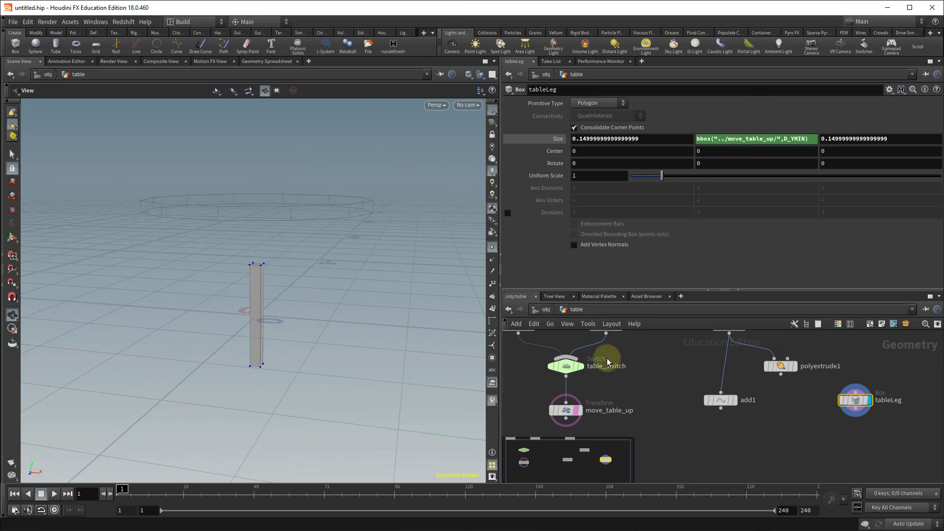
{"action": "mouse_move", "coordinate": [563, 418]}
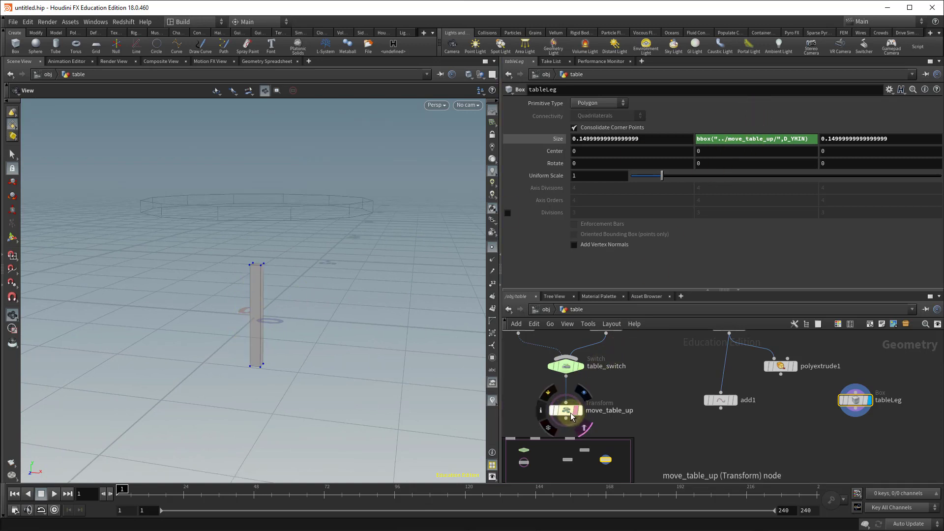
{"action": "left_click", "coordinate": [566, 413]}
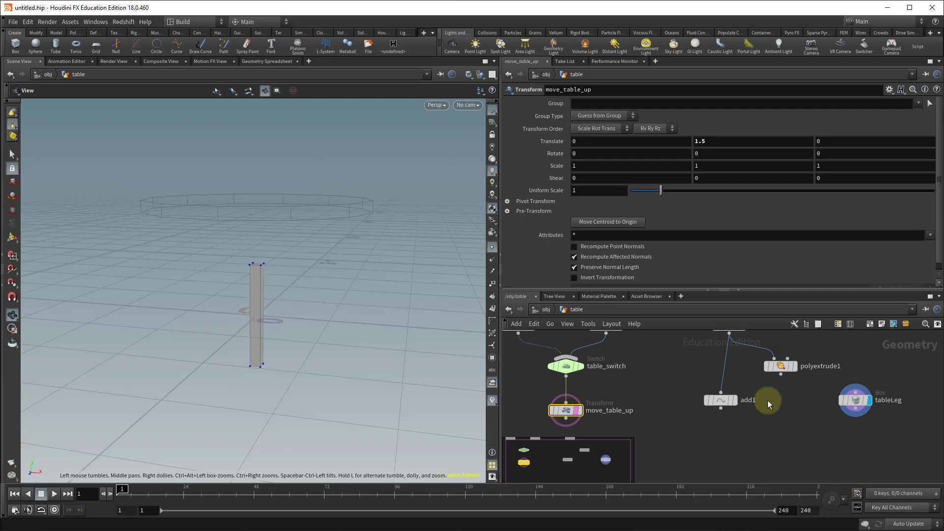
{"action": "mouse_move", "coordinate": [868, 401]}
{"action": "left_click_drag", "start_coordinate": [850, 404], "coordinate": [856, 413]}
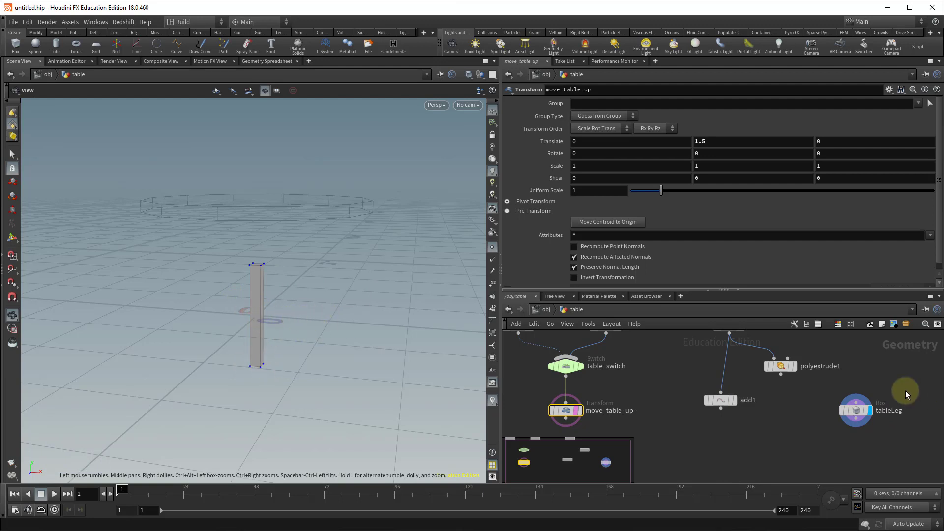
{"action": "left_click", "coordinate": [855, 410]}
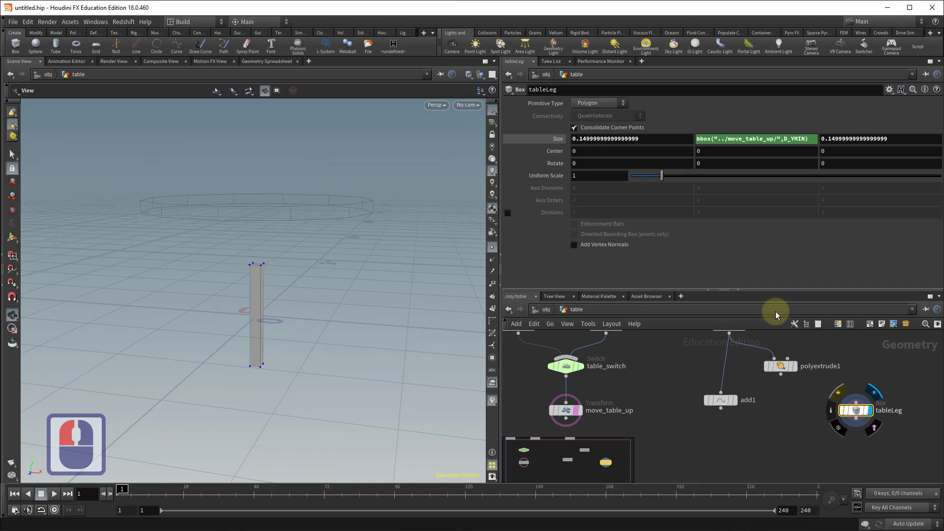
Set the tableLeg box's Y center to the expression ch("sizey")/2.
{"action": "left_click", "coordinate": [698, 149]}
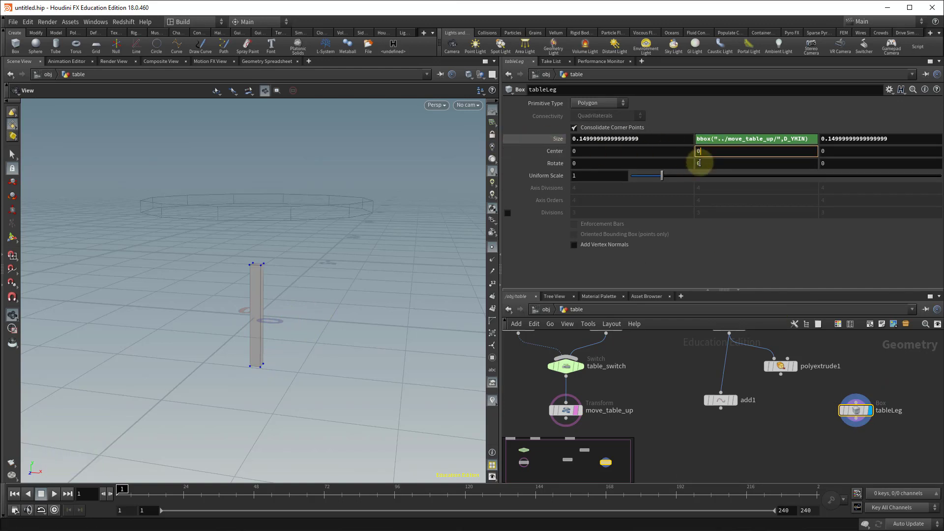
{"action": "left_click_drag", "start_coordinate": [700, 150], "coordinate": [685, 151]}
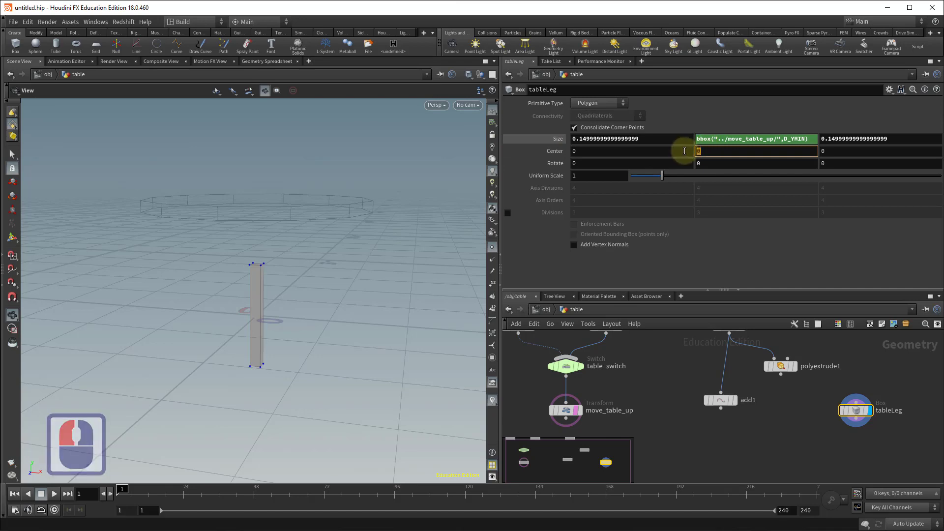
{"action": "type", "text": "ch("}
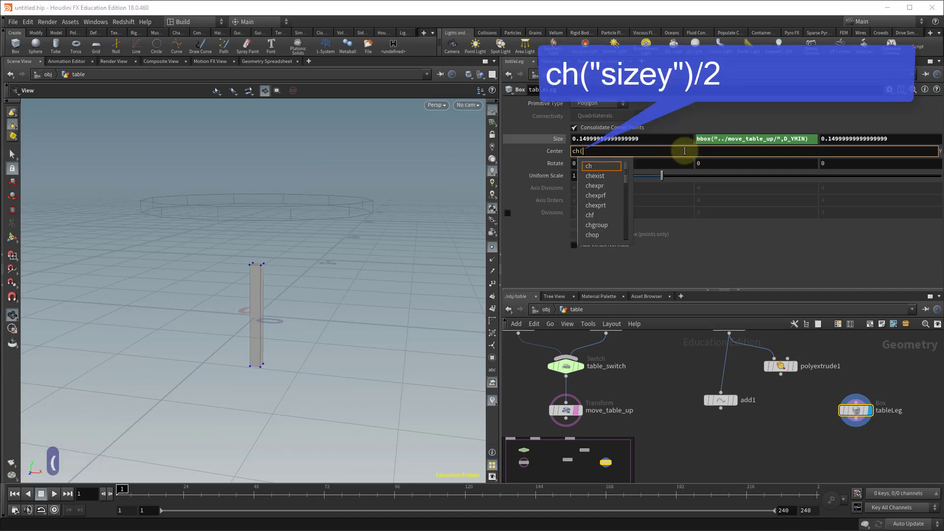
{"action": "type", "text": "\""}
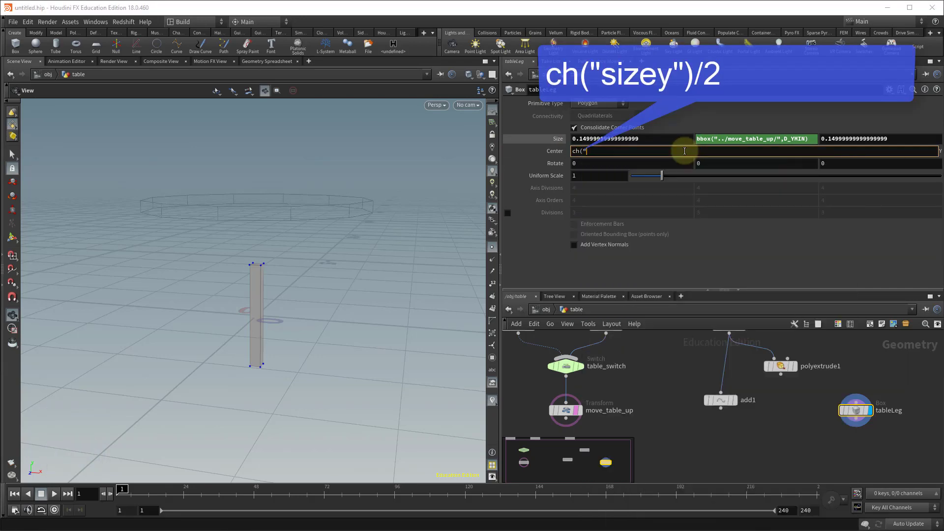
{"action": "type", "text": "sizey\""}
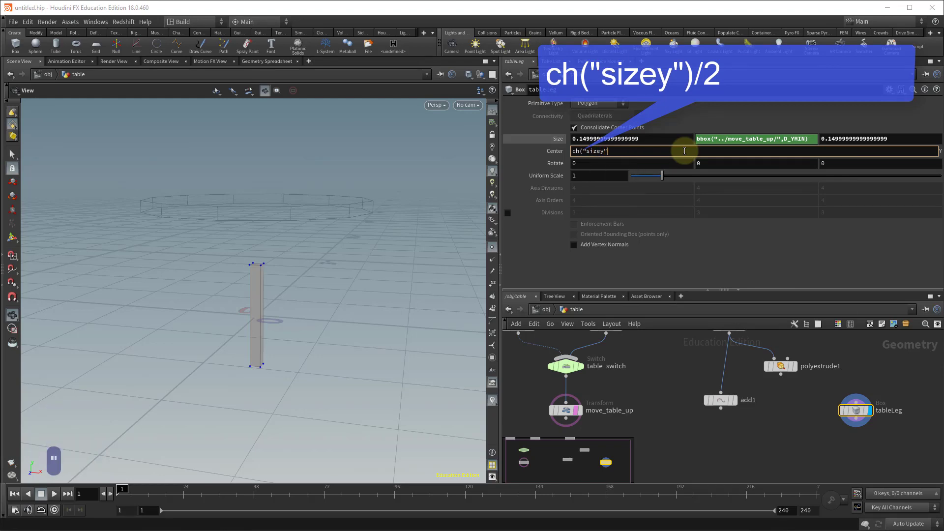
{"action": "type", "text": ")/2"}
{"action": "key", "text": "Return"}
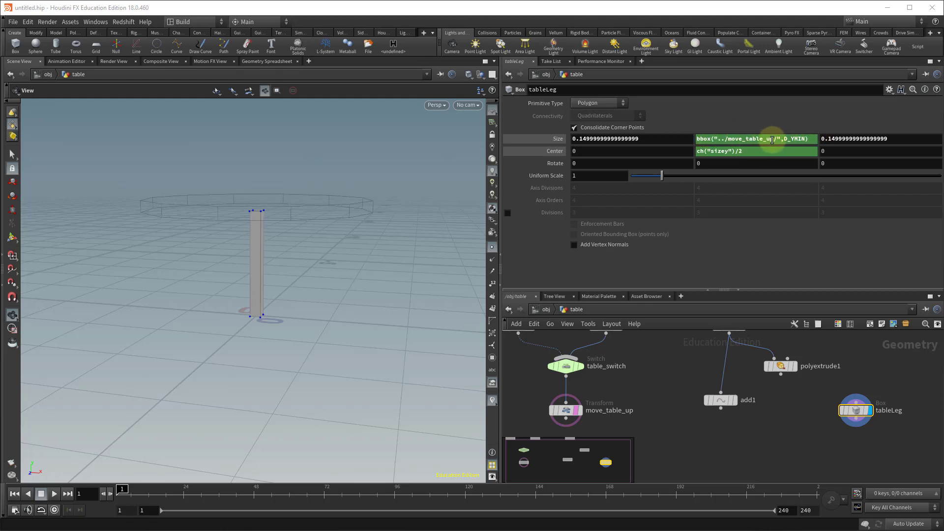
Compare the tableLeg's evaluated size and center values with the move_table_up node's translate.
{"action": "left_click", "coordinate": [558, 140]}
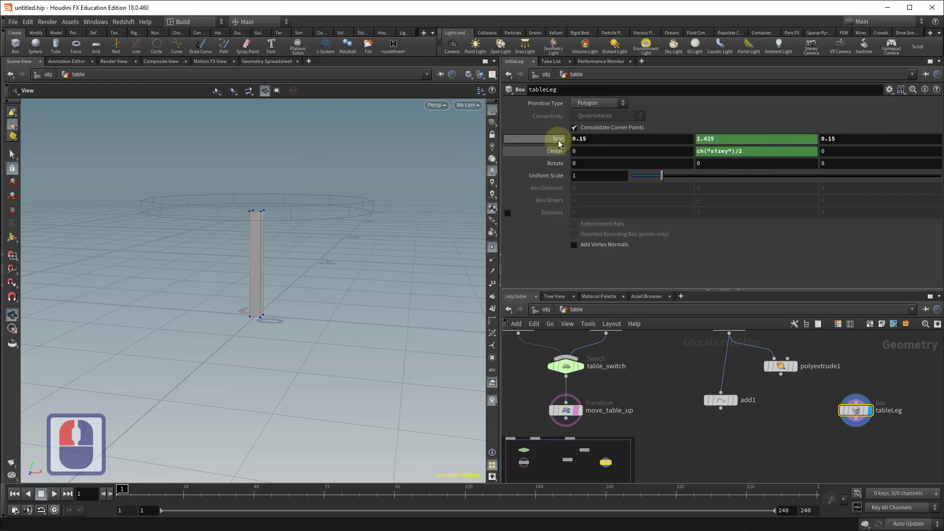
{"action": "left_click", "coordinate": [555, 152]}
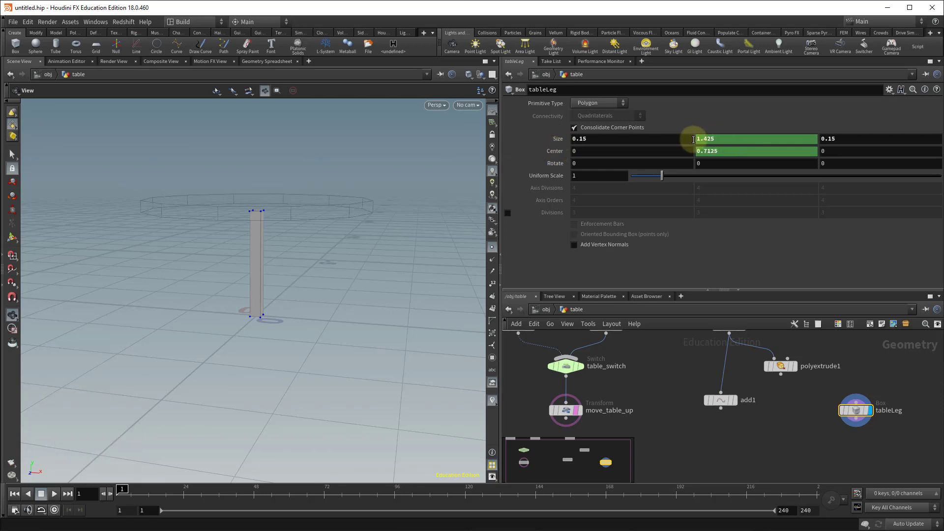
{"action": "left_click", "coordinate": [566, 412]}
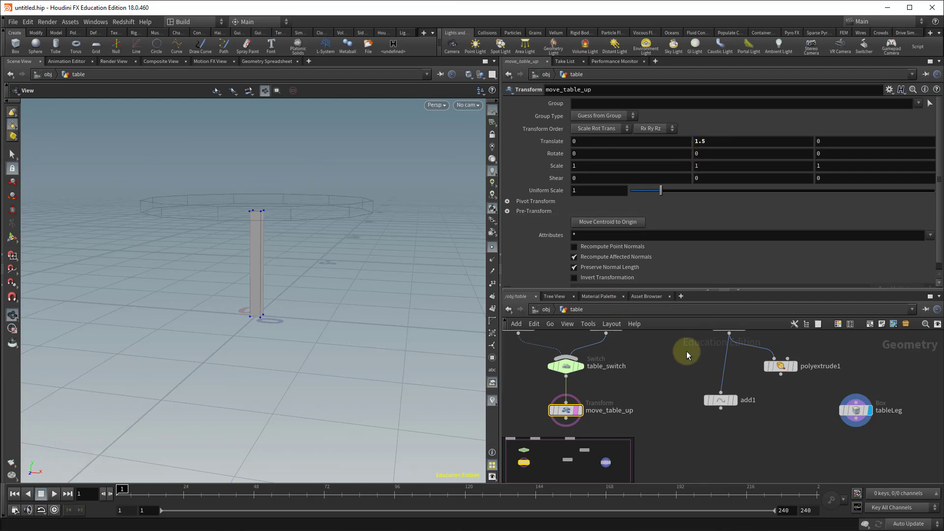
{"action": "left_click", "coordinate": [850, 411]}
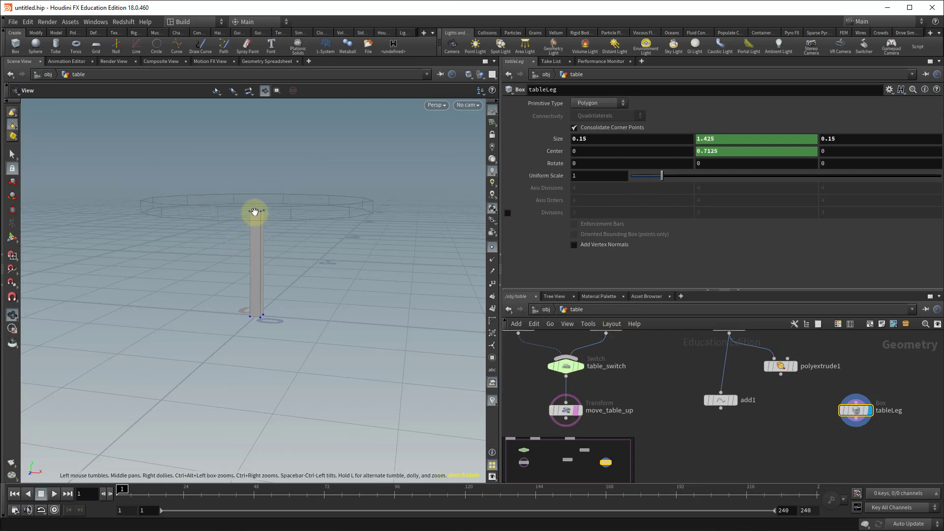
{"action": "left_click", "coordinate": [565, 410]}
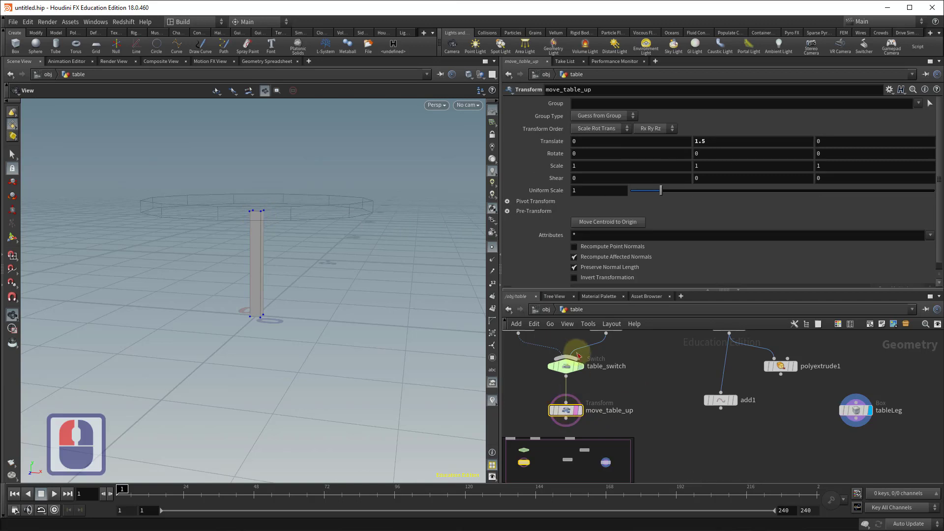
{"action": "middle_click_drag", "start_coordinate": [522, 371], "coordinate": [522, 385]}
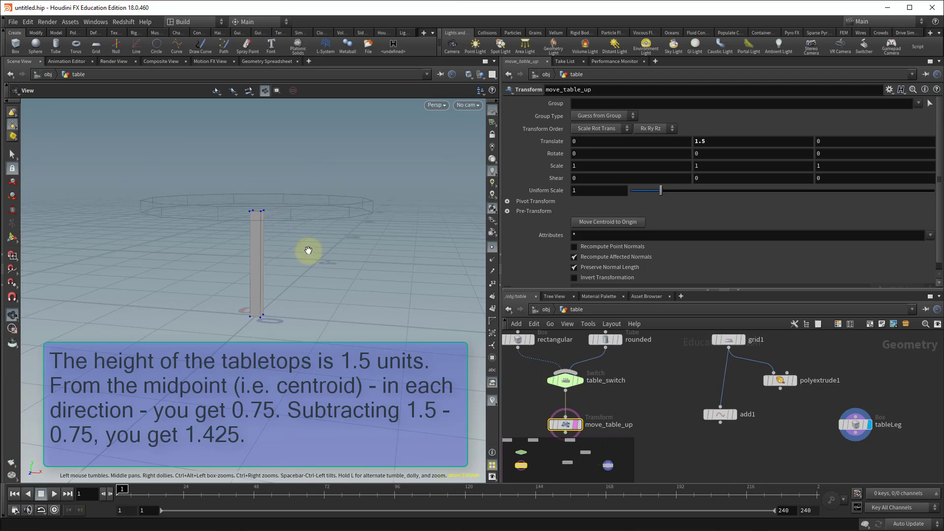
{"action": "left_click_drag", "start_coordinate": [306, 250], "coordinate": [307, 245]}
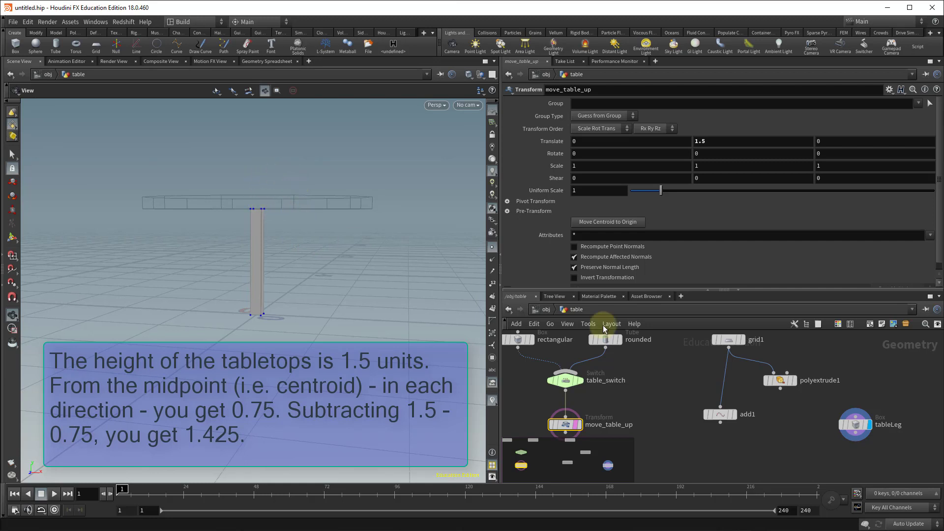
{"action": "left_click", "coordinate": [861, 431]}
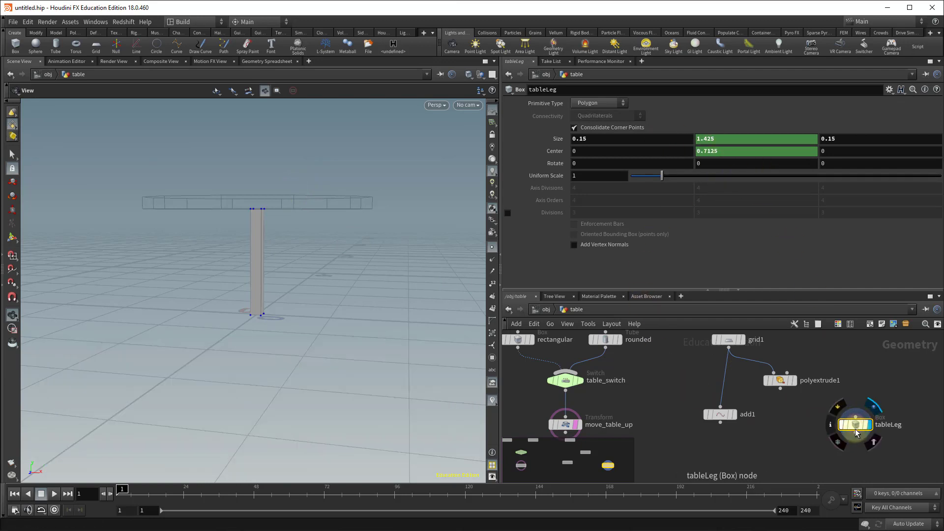
Set add1 as the displayed node and move the tableLeg node next to move_table_up.
{"action": "left_click_drag", "start_coordinate": [856, 427], "coordinate": [864, 399]}
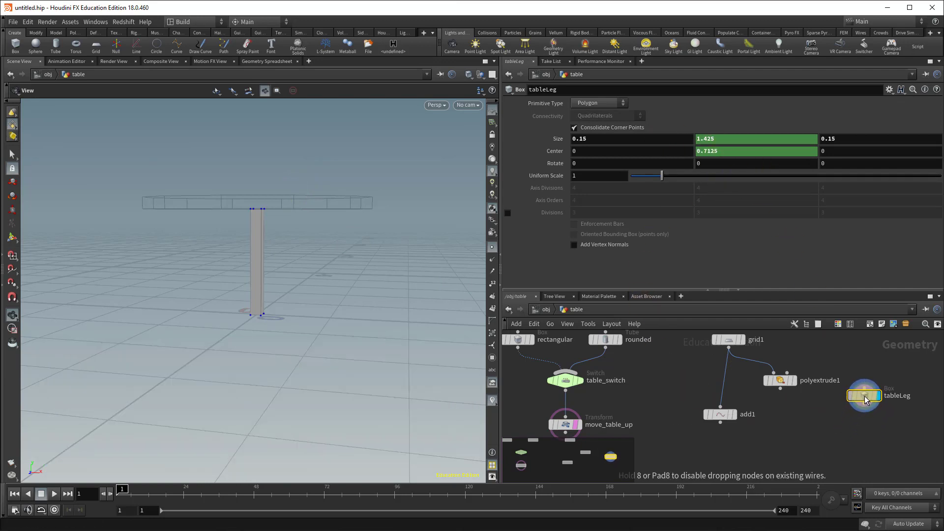
{"action": "left_click", "coordinate": [721, 415]}
{"action": "left_click", "coordinate": [734, 414]}
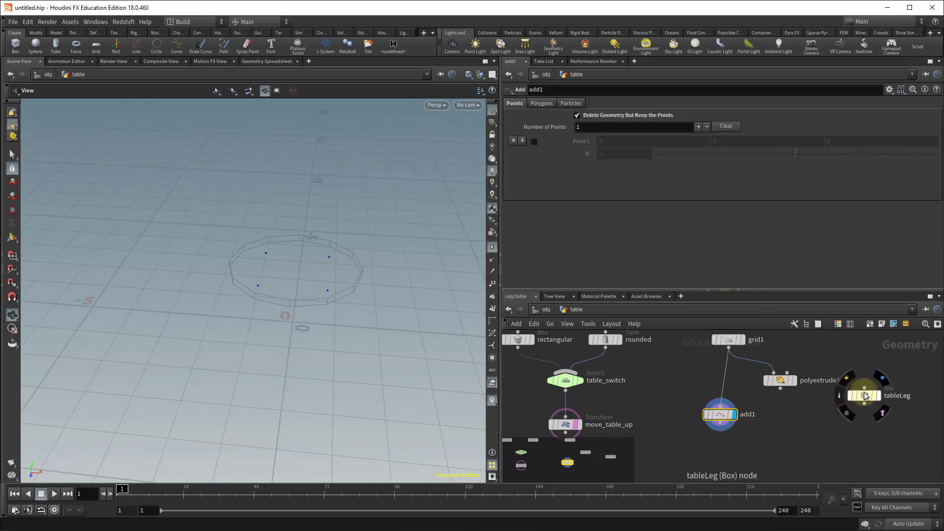
{"action": "left_click_drag", "start_coordinate": [865, 395], "coordinate": [659, 432]}
{"action": "middle_click_drag", "start_coordinate": [797, 430], "coordinate": [860, 409]}
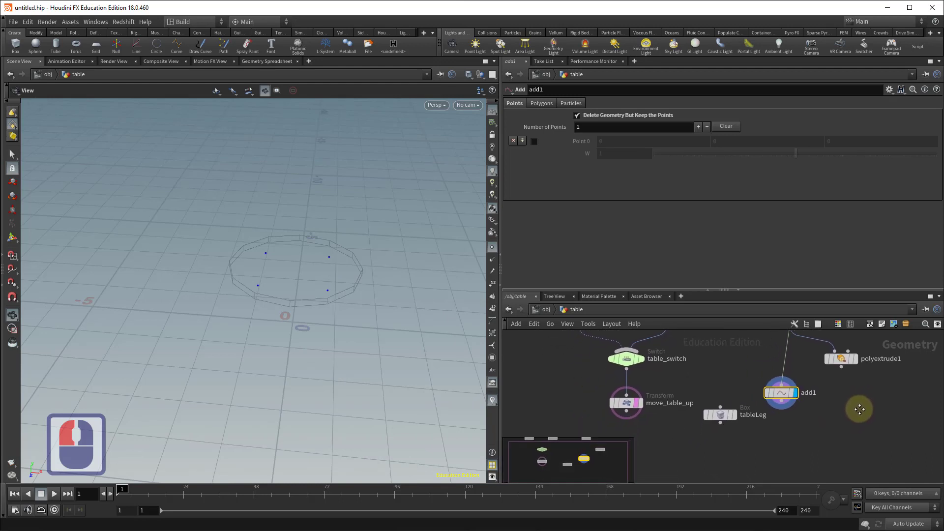
{"action": "scroll", "coordinate": [853, 411], "scroll_direction": "down", "scroll_amount": 2, "text": "alt"}
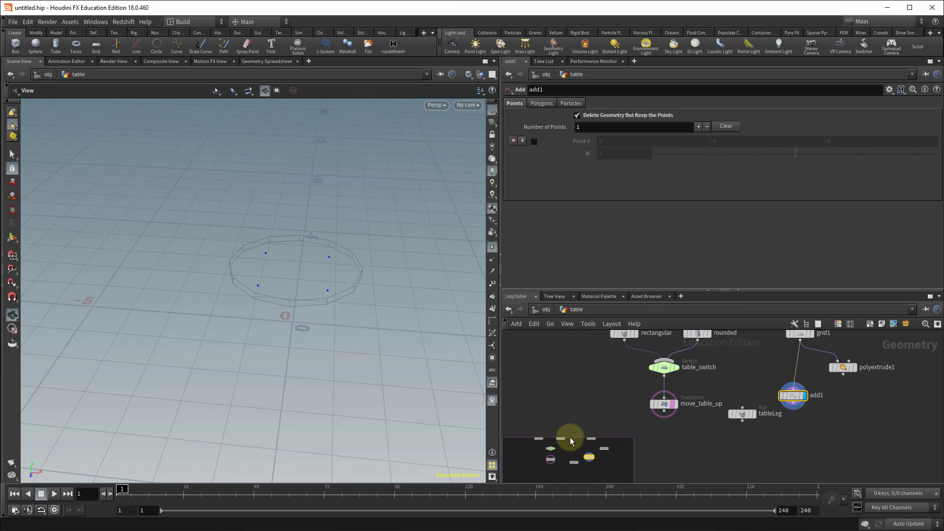
{"action": "key", "text": "o"}
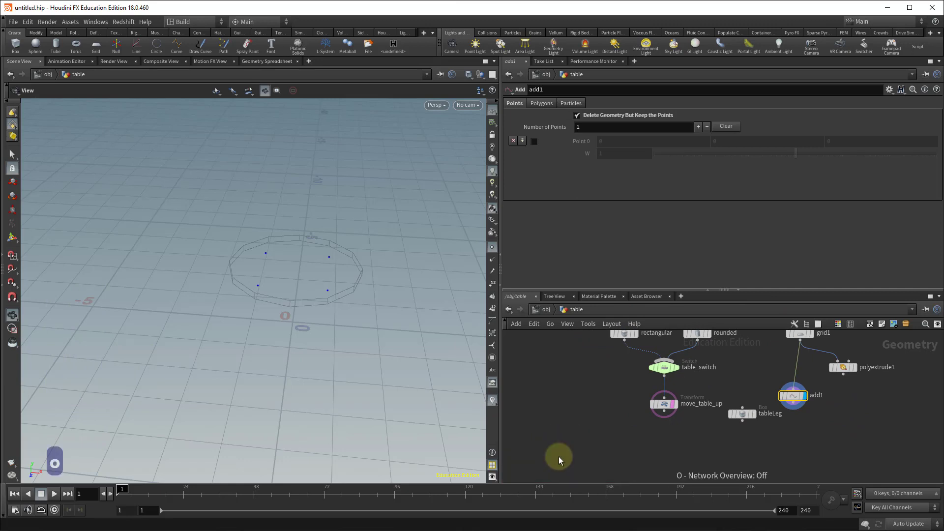
{"action": "key", "text": "o"}
{"action": "key", "text": "o"}
{"action": "key", "text": "o"}
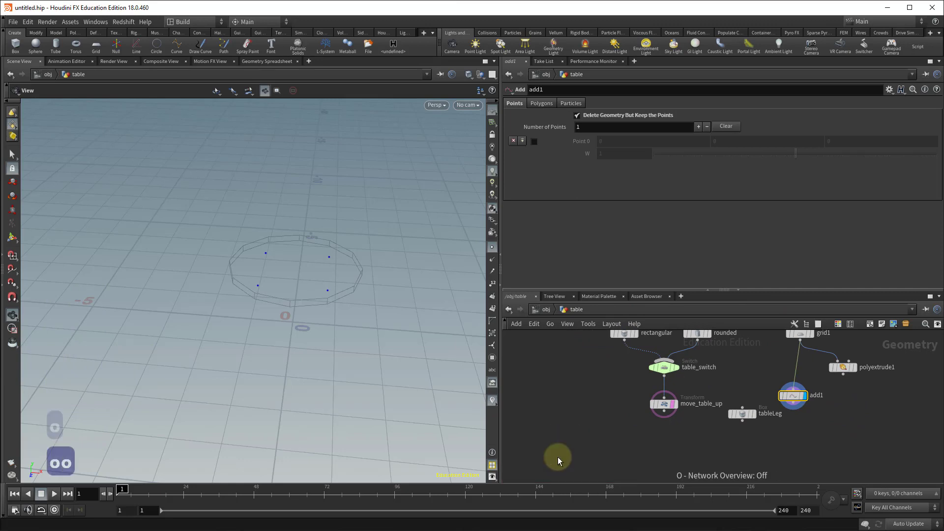
{"action": "key", "text": "o"}
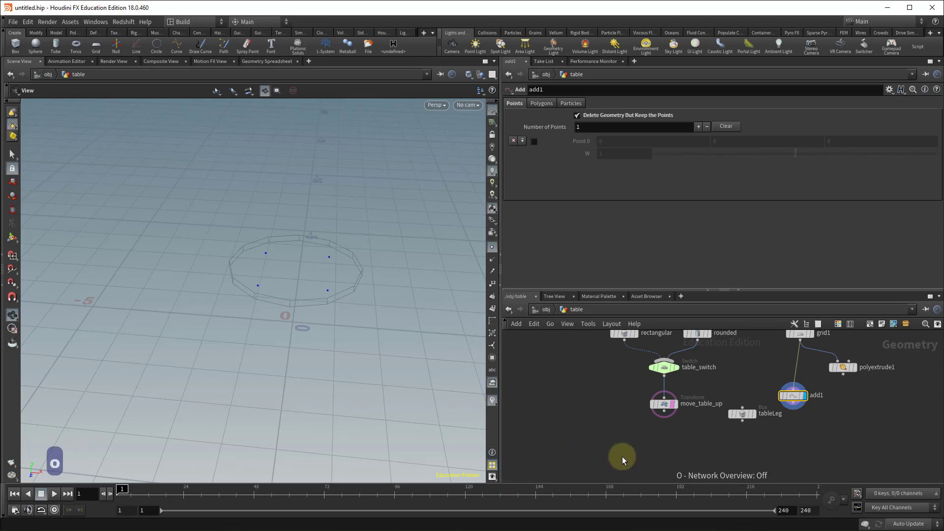
Add a Copy to Points node below the tableLeg node.
{"action": "left_click_drag", "start_coordinate": [724, 436], "coordinate": [698, 413], "text": "alt"}
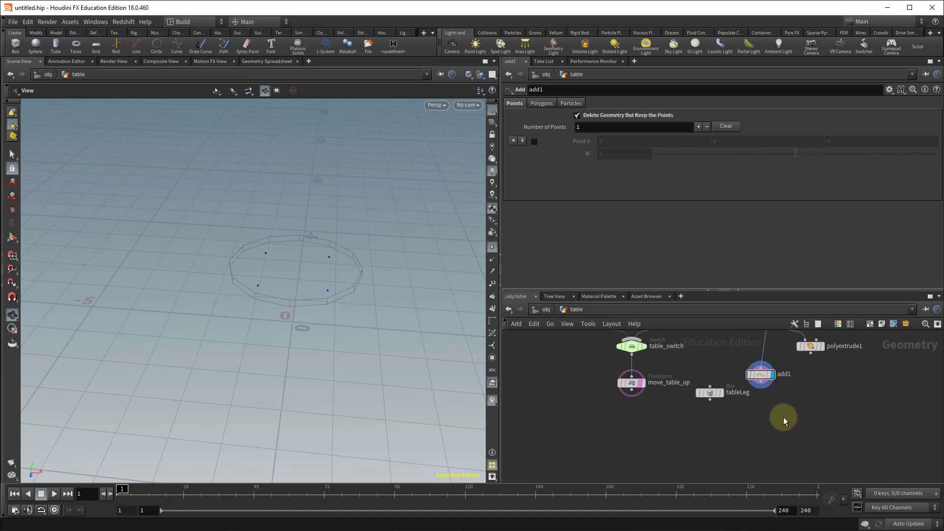
{"action": "key", "text": "Tab"}
{"action": "type", "text": "copt"}
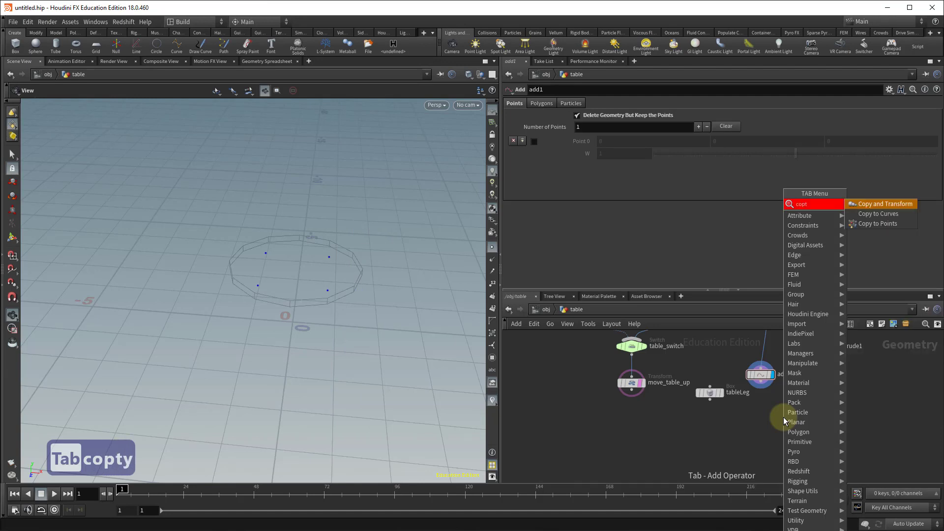
{"action": "type", "text": "y2po"}
{"action": "key", "text": "BackSpace"}
{"action": "key", "text": "BackSpace"}
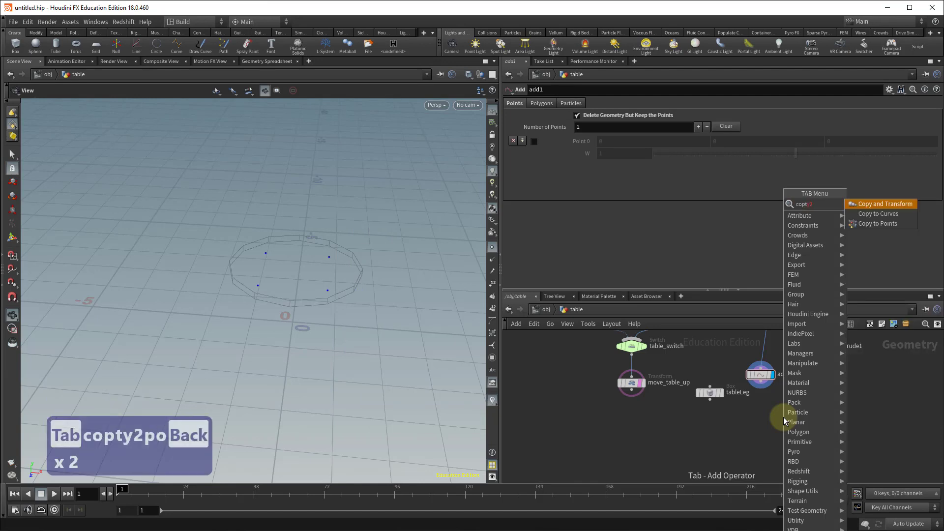
{"action": "key", "text": "BackSpace"}
{"action": "type", "text": "ytopo"}
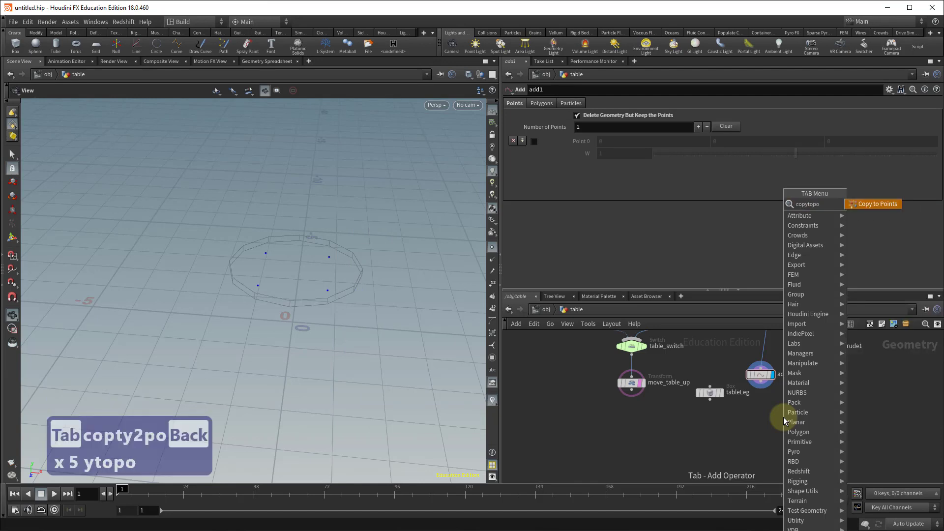
{"action": "key", "text": "Return"}
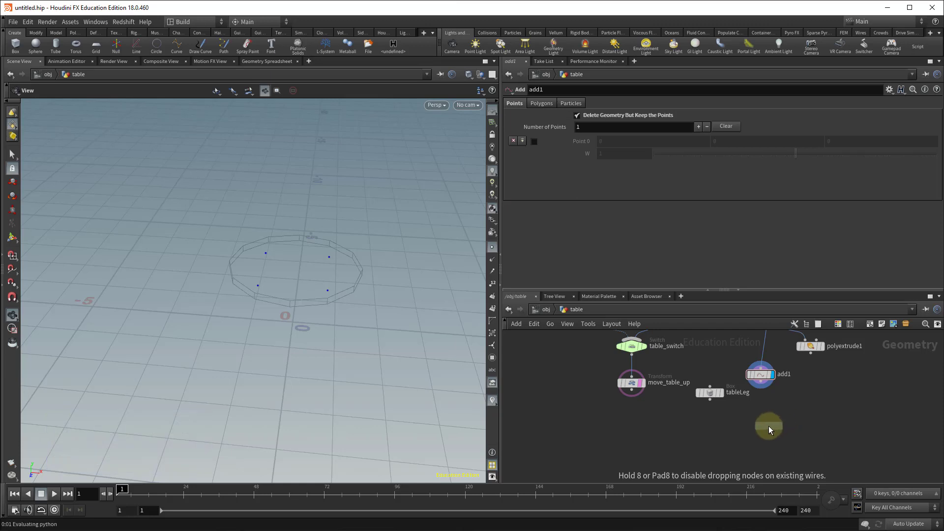
{"action": "left_click", "coordinate": [753, 428]}
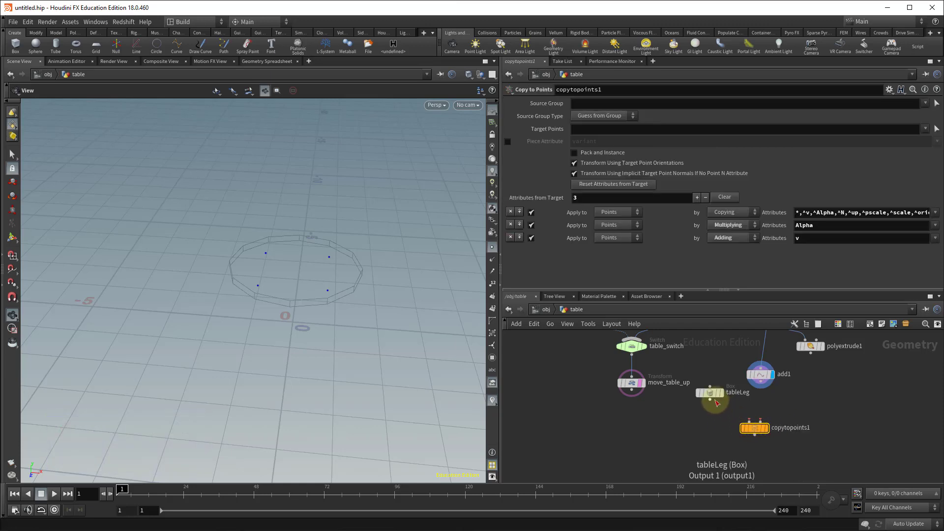
Wire tableLeg into the Copy to Points node's first input and add1 into its second, and display it.
{"action": "left_click_drag", "start_coordinate": [711, 403], "coordinate": [765, 406]}
{"action": "left_click", "coordinate": [749, 422]}
{"action": "left_click", "coordinate": [760, 422]}
{"action": "left_click", "coordinate": [766, 428]}
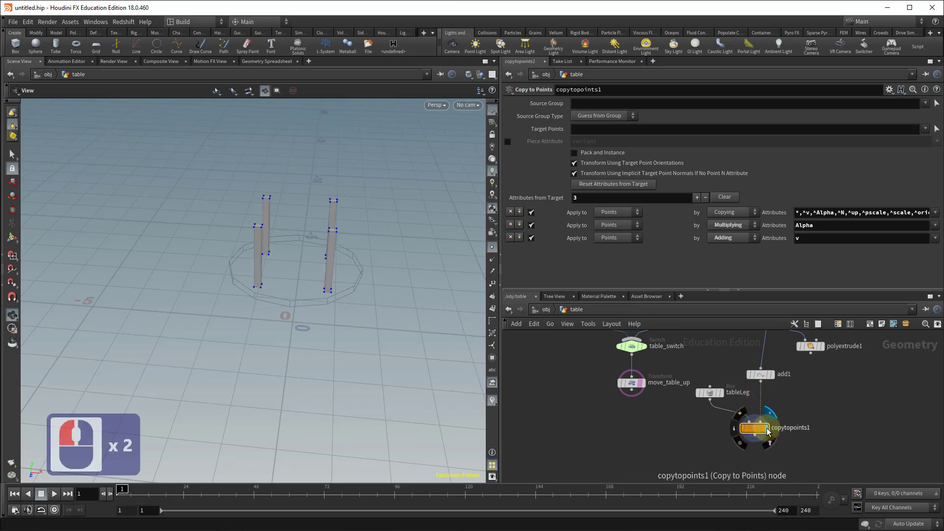
{"action": "left_click_drag", "start_coordinate": [330, 340], "coordinate": [331, 322], "text": "alt"}
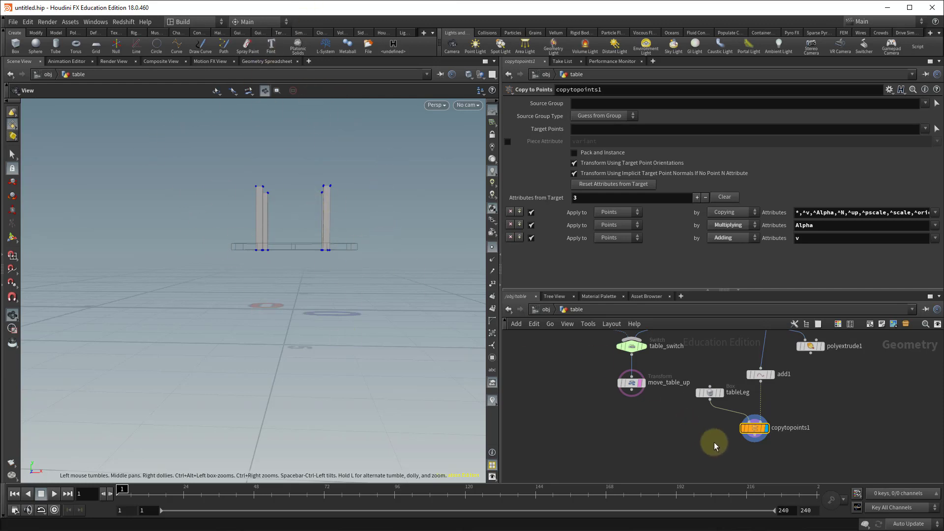
{"action": "left_click", "coordinate": [661, 452]}
{"action": "mouse_move", "coordinate": [717, 397]}
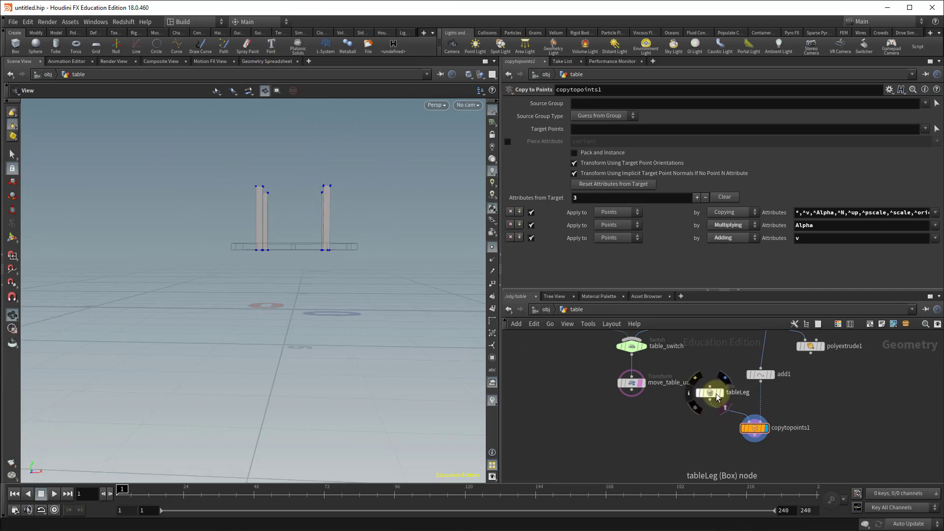
Insert a Transform node between tableLeg and copytopoints1.
{"action": "left_click", "coordinate": [854, 437]}
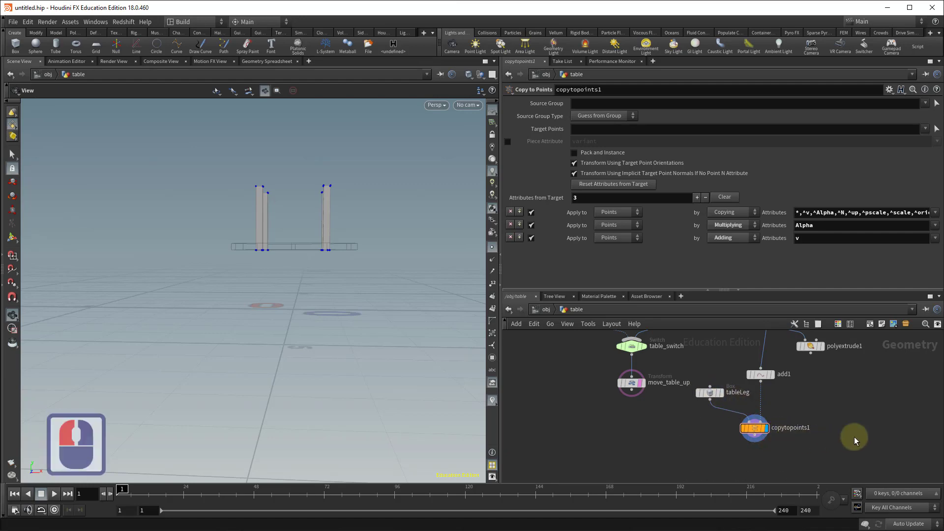
{"action": "key", "text": "Tab"}
{"action": "type", "text": "transo"}
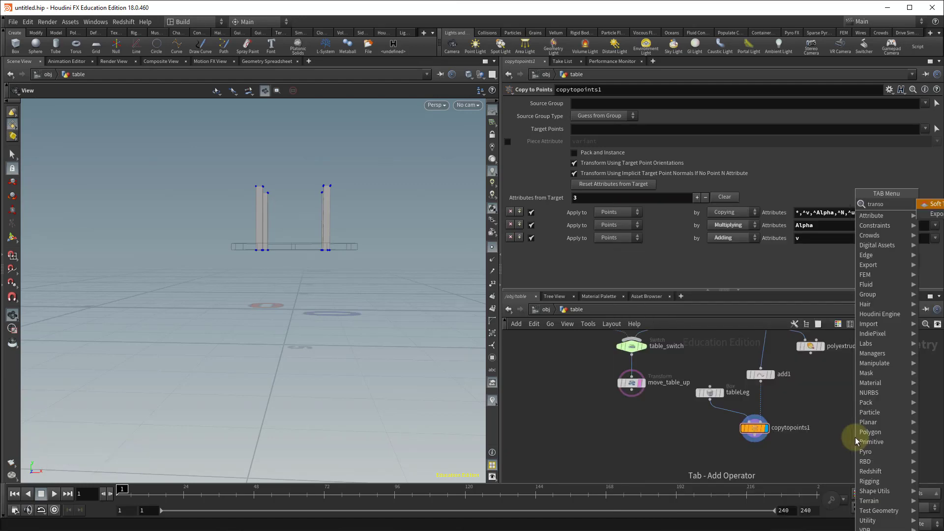
{"action": "key", "text": "Tab"}
{"action": "type", "text": "tran"}
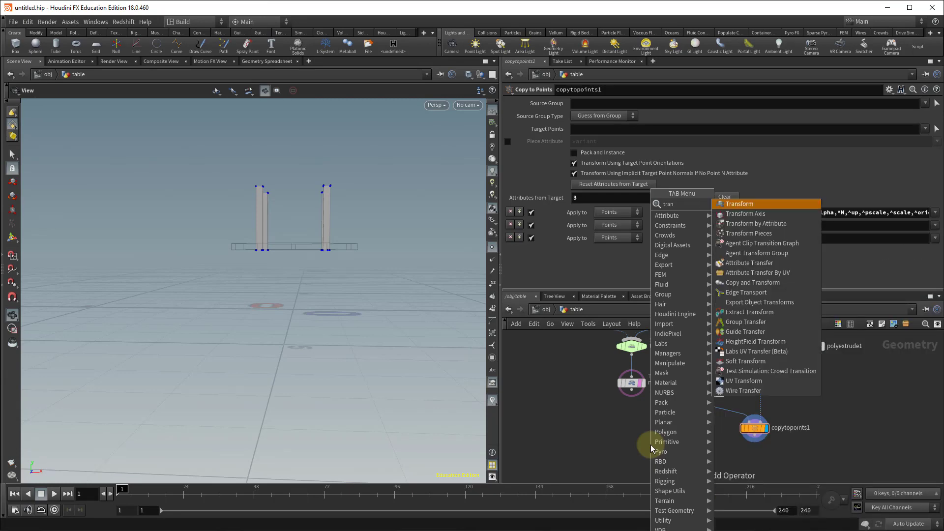
{"action": "key", "text": "Return"}
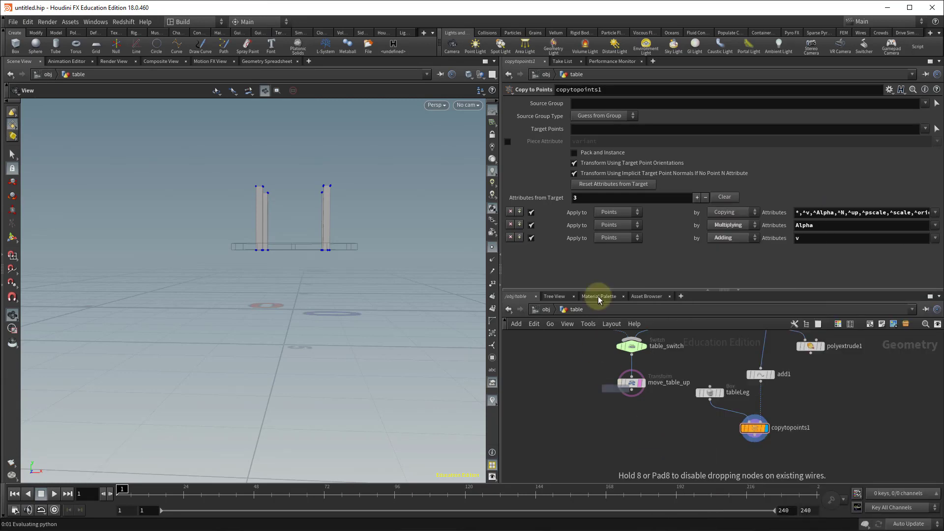
{"action": "left_click", "coordinate": [724, 415]}
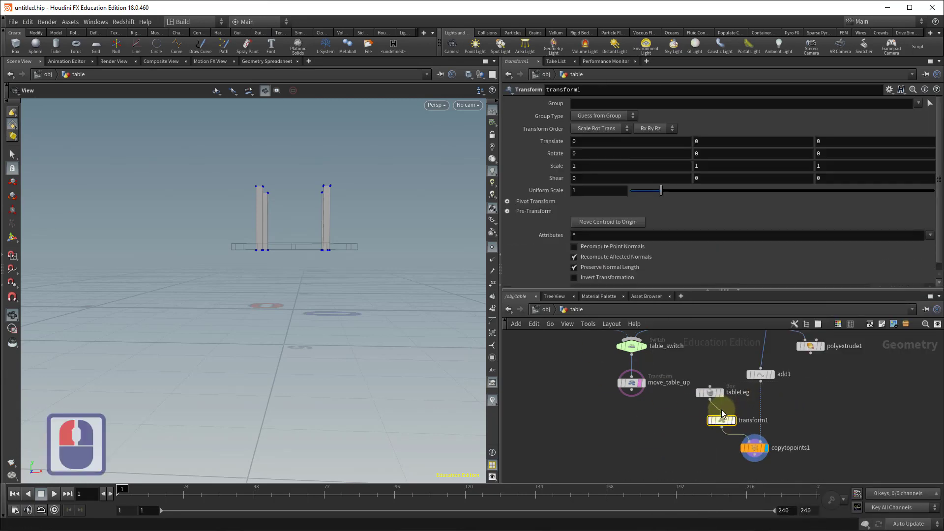
Set transform1's X rotation to 180 degrees to flip the legs downward.
{"action": "left_click", "coordinate": [572, 155]}
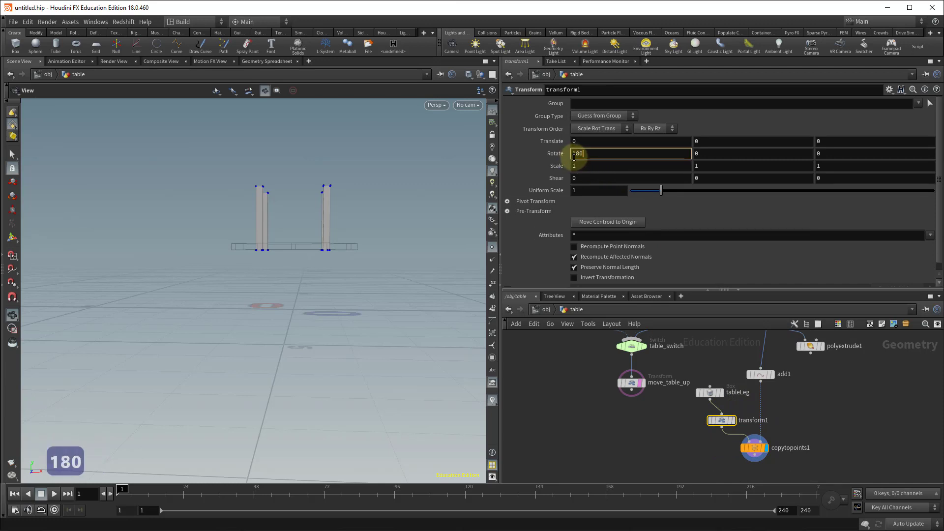
{"action": "type", "text": "180"}
{"action": "key", "text": "Return"}
{"action": "key", "text": "alt"}
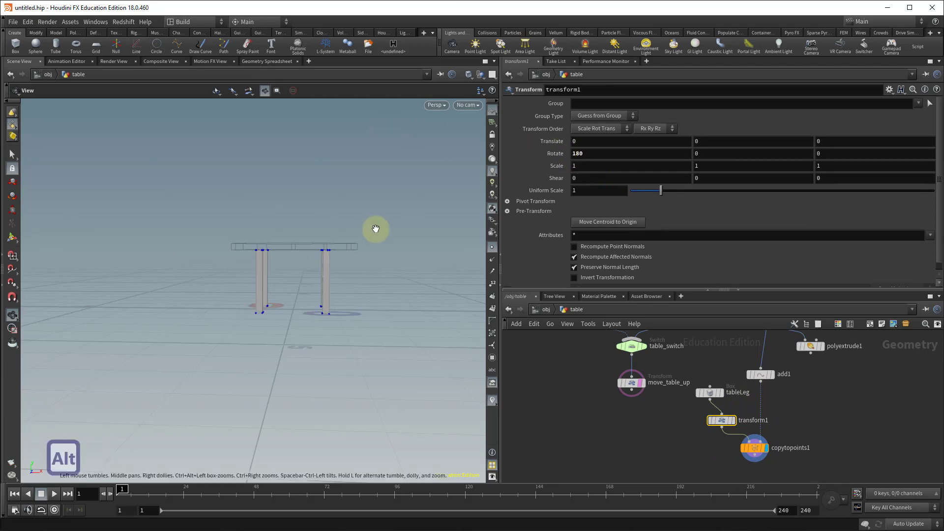
{"action": "mouse_move", "coordinate": [376, 228]}
{"action": "left_mouse_down", "text": "alt"}
{"action": "mouse_move", "coordinate": [341, 269]}
{"action": "mouse_move", "coordinate": [388, 231]}
{"action": "left_mouse_up", "text": "alt"}
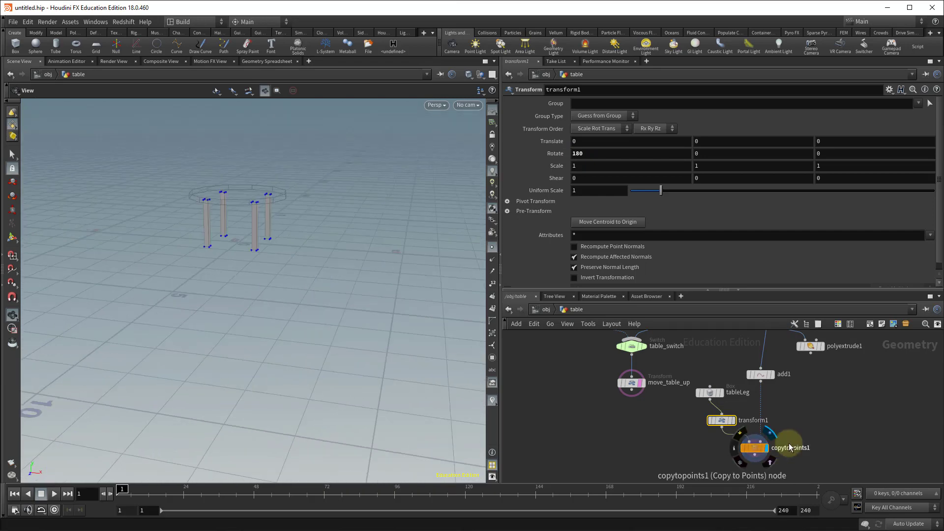
Add a Merge node below move_table_up and copytopoints1.
{"action": "middle_click_drag", "start_coordinate": [836, 433], "coordinate": [852, 424]}
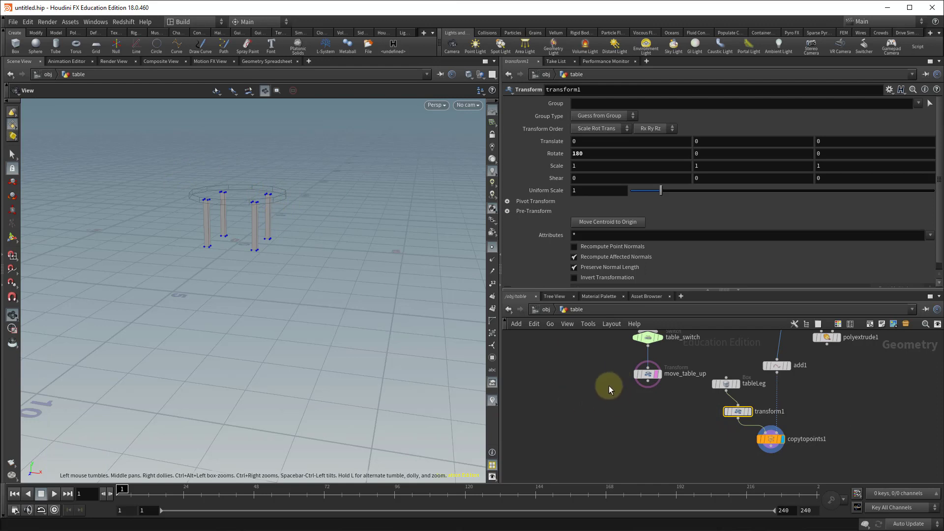
{"action": "middle_click_drag", "start_coordinate": [717, 429], "coordinate": [734, 422]}
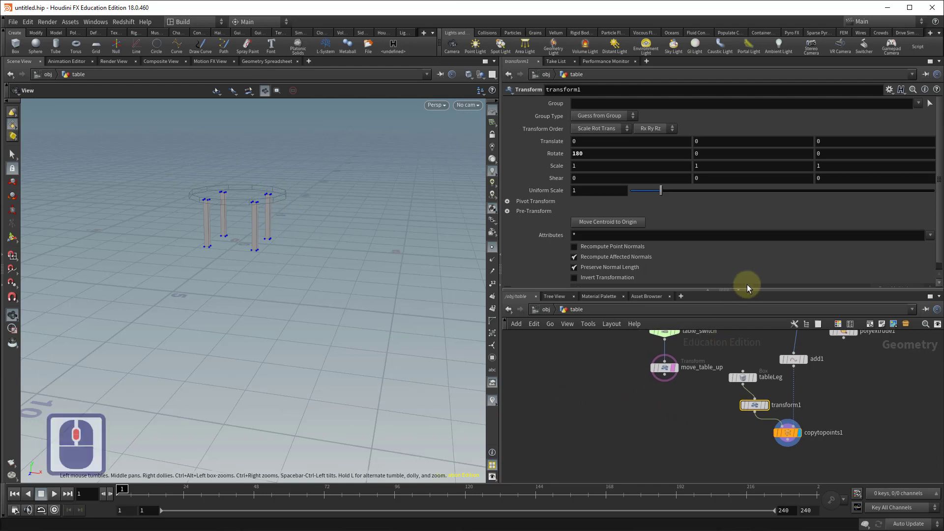
{"action": "left_click_drag", "start_coordinate": [761, 289], "coordinate": [741, 172]}
{"action": "middle_click_drag", "start_coordinate": [698, 305], "coordinate": [648, 405]}
{"action": "key", "text": "Tab"}
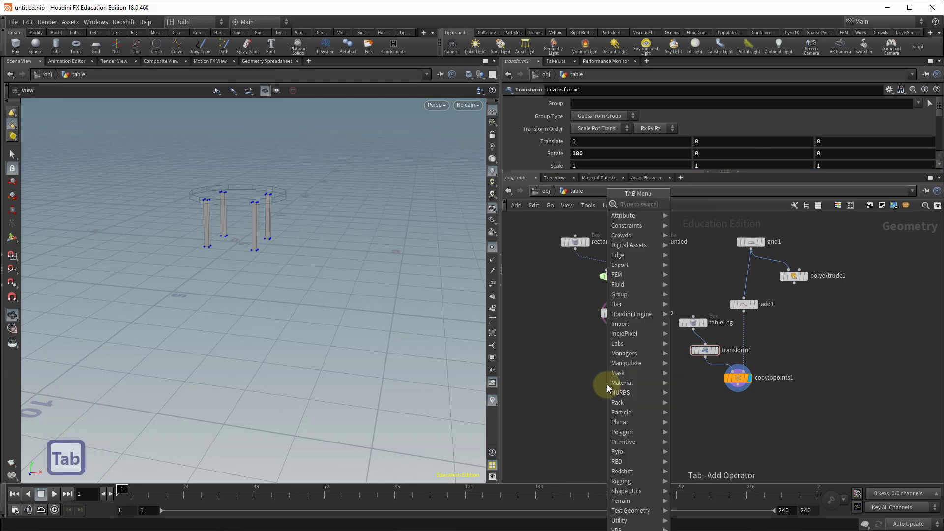
{"action": "type", "text": "merge"}
{"action": "key", "text": "Return"}
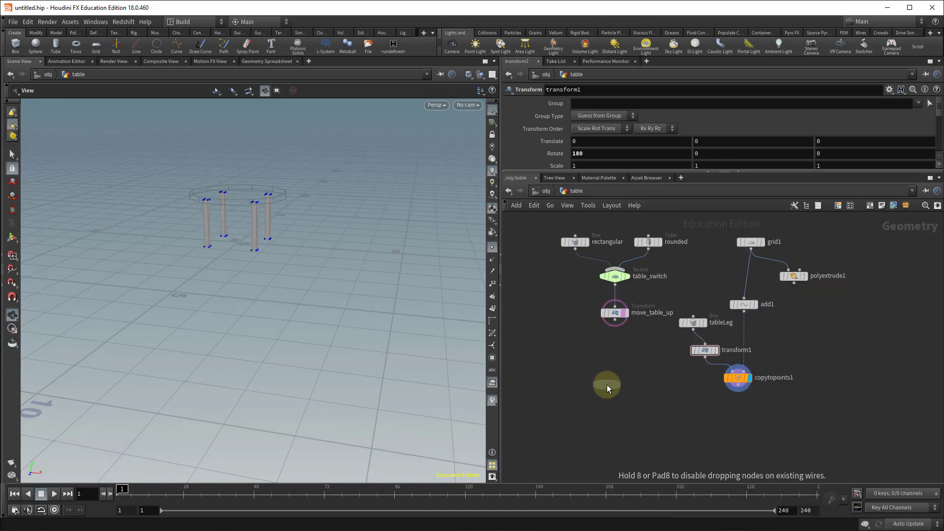
{"action": "left_click", "coordinate": [663, 411]}
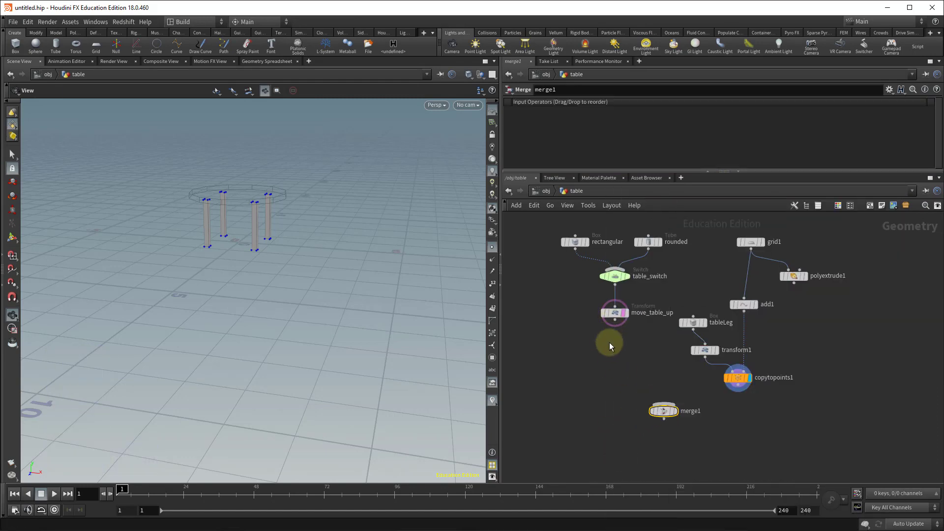
Connect move_table_up and copytopoints1 into merge1 and set merge1 as the displayed node.
{"action": "left_click", "coordinate": [610, 341]}
{"action": "left_click_drag", "start_coordinate": [618, 325], "coordinate": [664, 405]}
{"action": "left_click_drag", "start_coordinate": [738, 388], "coordinate": [664, 405]}
{"action": "left_click", "coordinate": [677, 412]}
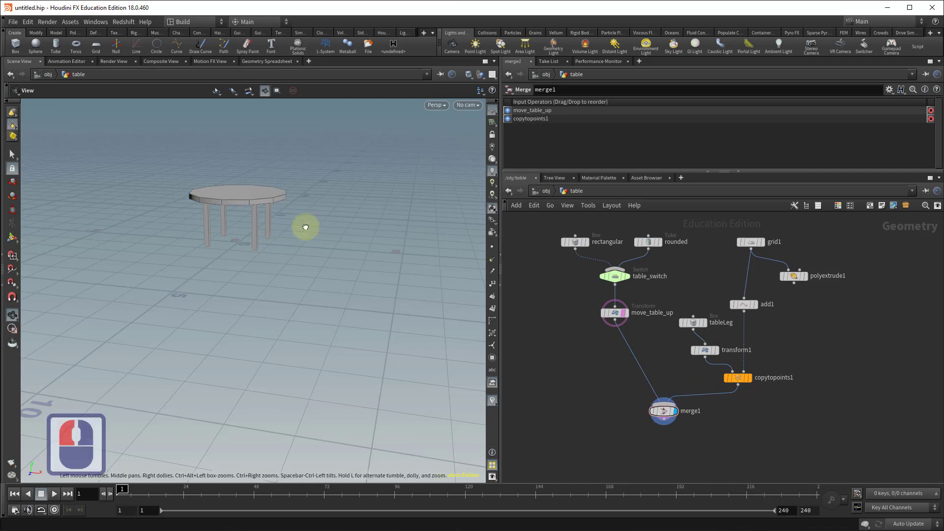
{"action": "left_click_drag", "start_coordinate": [305, 226], "coordinate": [331, 225]}
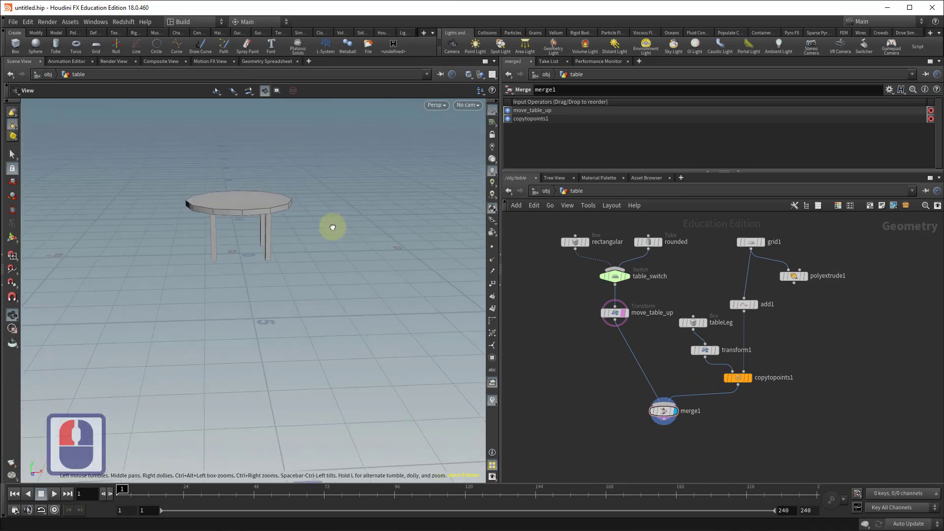
Set table_switch's Select Input to 1 to use the rounded top.
{"action": "left_click", "coordinate": [617, 277]}
{"action": "left_click_drag", "start_coordinate": [642, 102], "coordinate": [658, 102]}
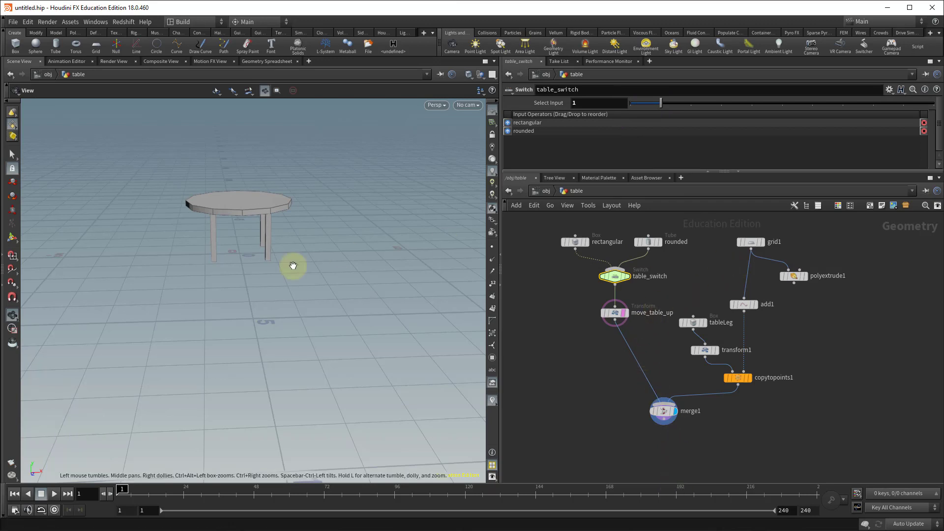
{"action": "left_click_drag", "start_coordinate": [293, 265], "coordinate": [339, 230], "text": "alt"}
{"action": "right_click_drag", "start_coordinate": [340, 230], "coordinate": [346, 231], "text": "alt"}
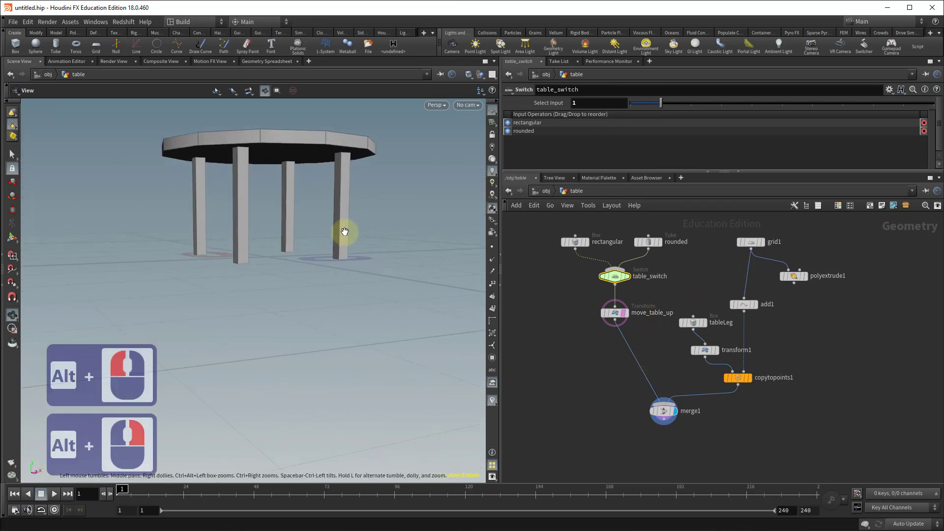
{"action": "mouse_move", "coordinate": [337, 239]}
{"action": "left_mouse_down", "text": "alt"}
{"action": "mouse_move", "coordinate": [322, 226]}
{"action": "mouse_move", "coordinate": [341, 229]}
{"action": "left_mouse_up", "text": "alt"}
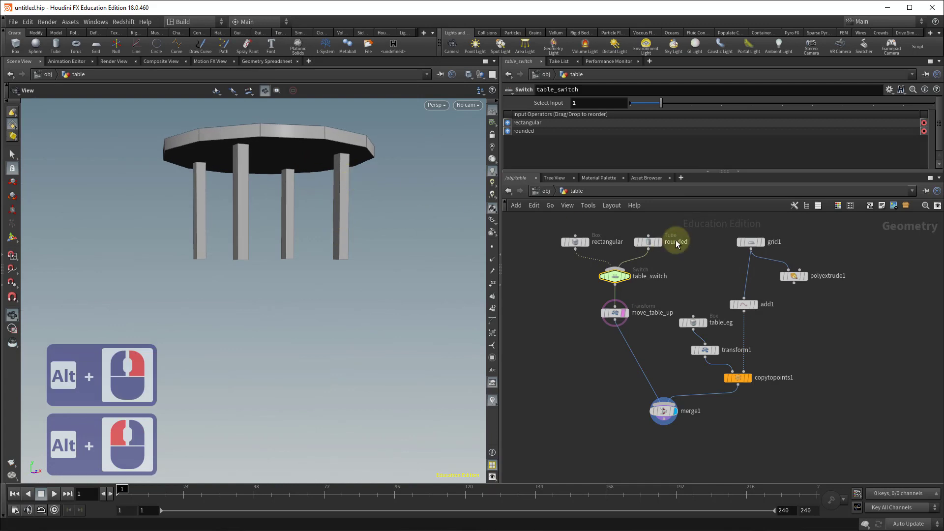
Set the move_table_up node's Y translate to 1.7.
{"action": "left_click", "coordinate": [751, 243]}
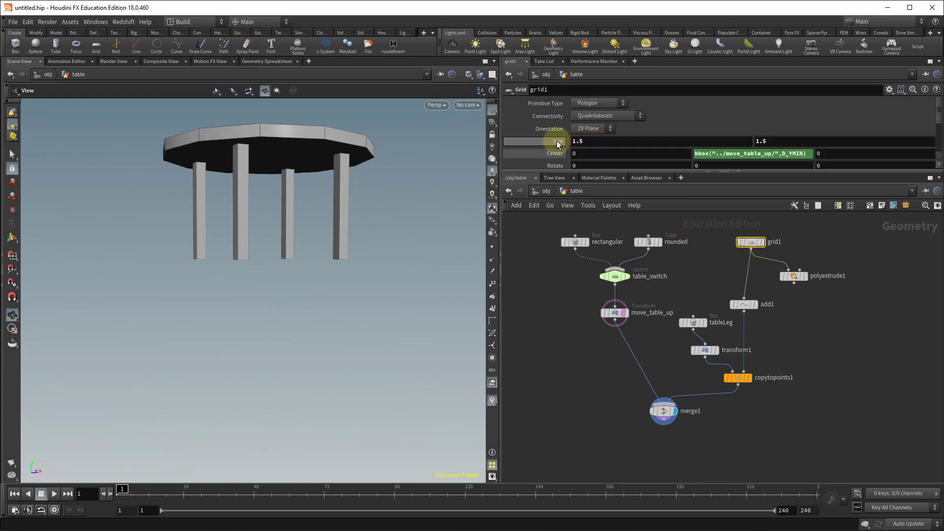
{"action": "mouse_move", "coordinate": [559, 142]}
{"action": "middle_mouse_down"}
{"action": "mouse_move", "coordinate": [586, 142]}
{"action": "mouse_move", "coordinate": [539, 146]}
{"action": "mouse_move", "coordinate": [556, 148]}
{"action": "middle_mouse_up"}
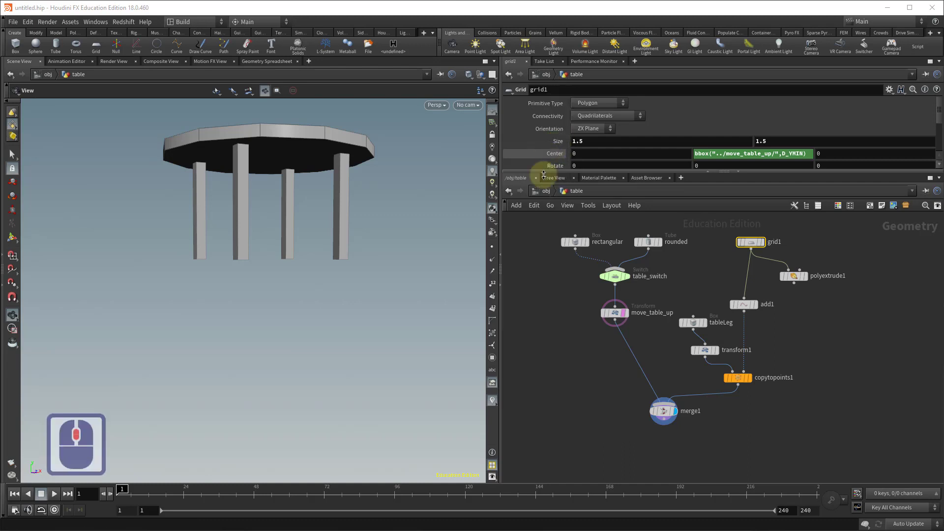
{"action": "middle_click", "coordinate": [724, 449]}
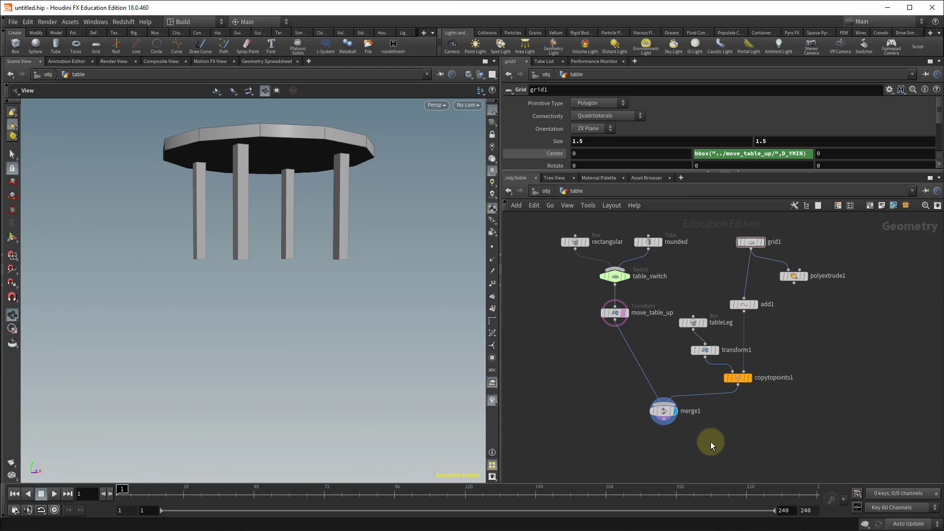
{"action": "left_click_drag", "start_coordinate": [364, 286], "coordinate": [339, 293]}
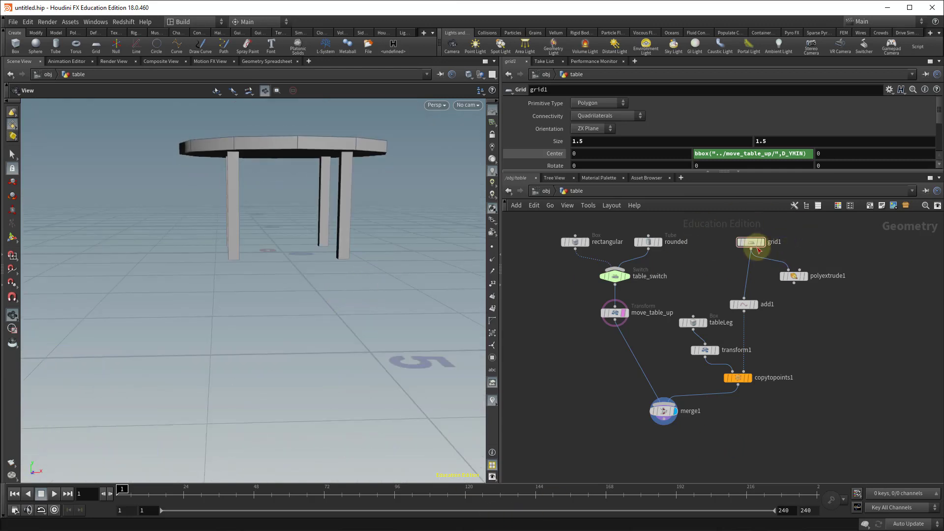
{"action": "mouse_move", "coordinate": [759, 244]}
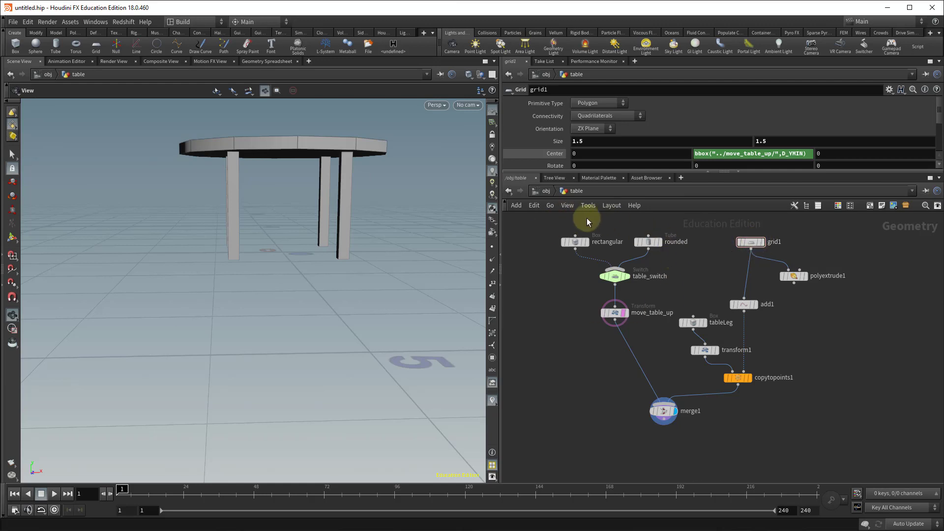
{"action": "mouse_move", "coordinate": [622, 282]}
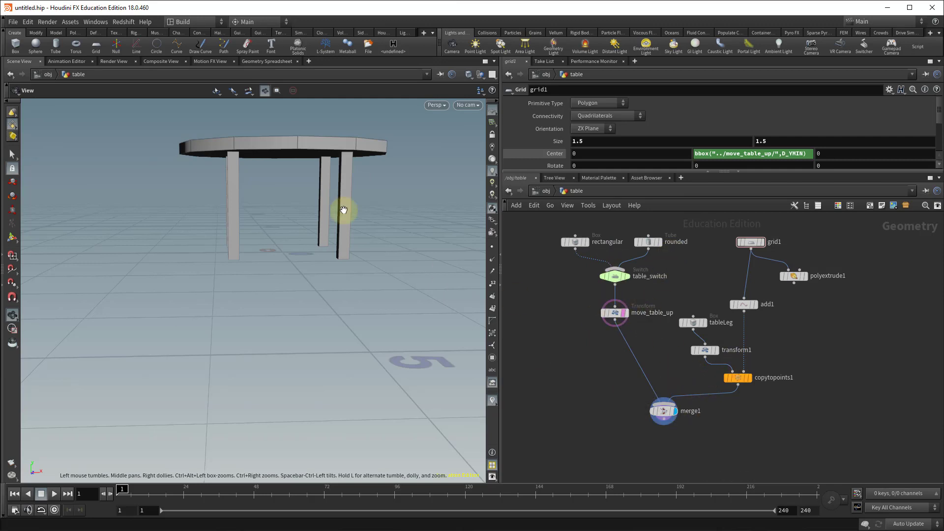
{"action": "middle_click_drag", "start_coordinate": [386, 205], "coordinate": [334, 267], "text": "alt"}
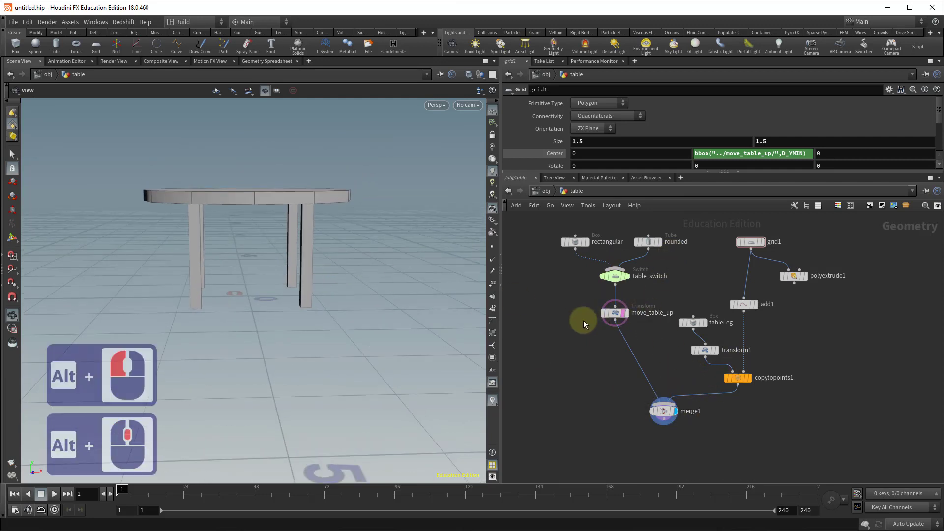
{"action": "left_click", "coordinate": [618, 316]}
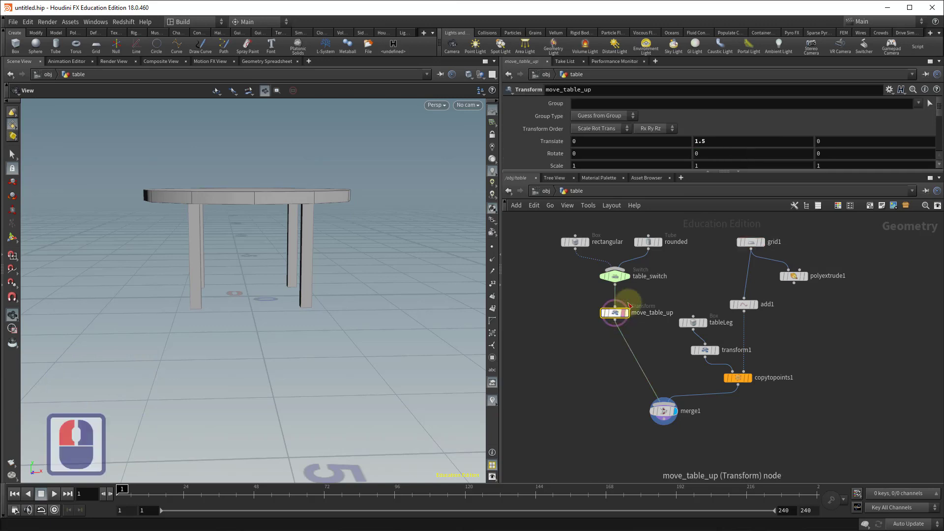
{"action": "middle_click_drag", "start_coordinate": [727, 140], "coordinate": [733, 157]}
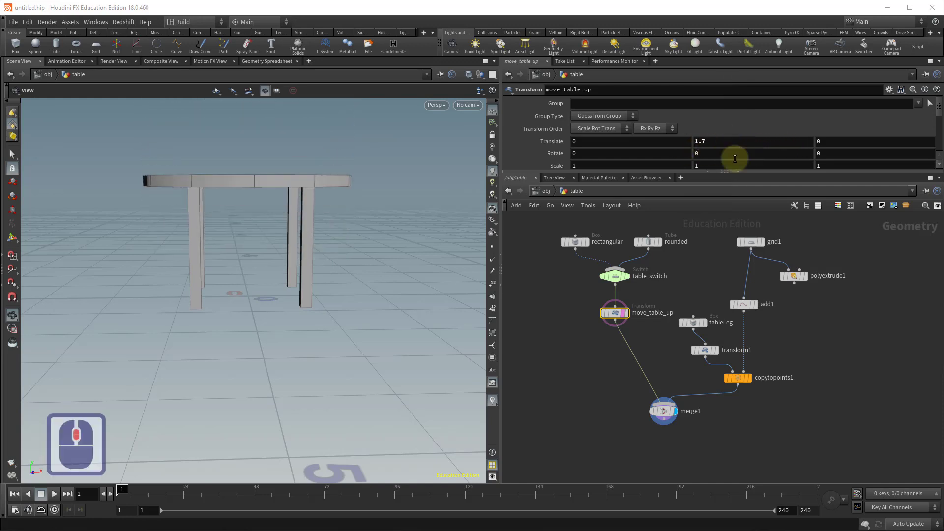